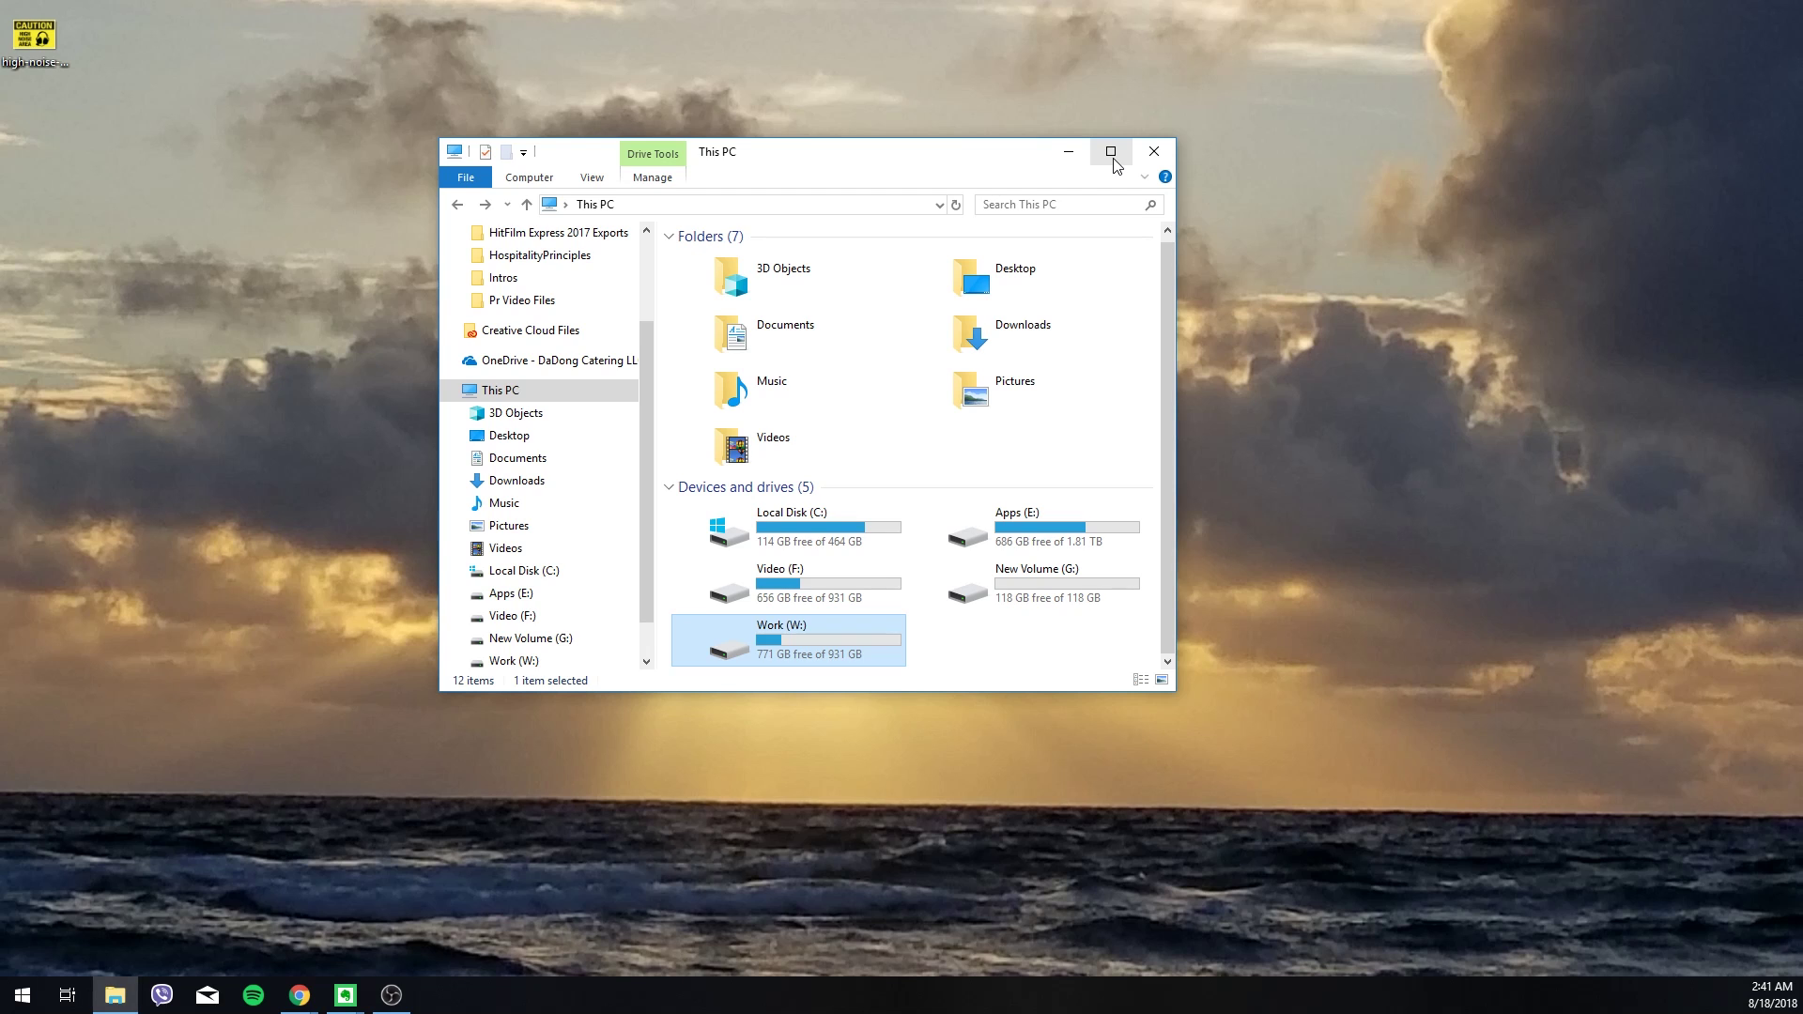
- Look over the drives, briefly opening Apps (E:) and cancelling a drive rename
{"action": "left_click", "coordinate": [835, 520]}
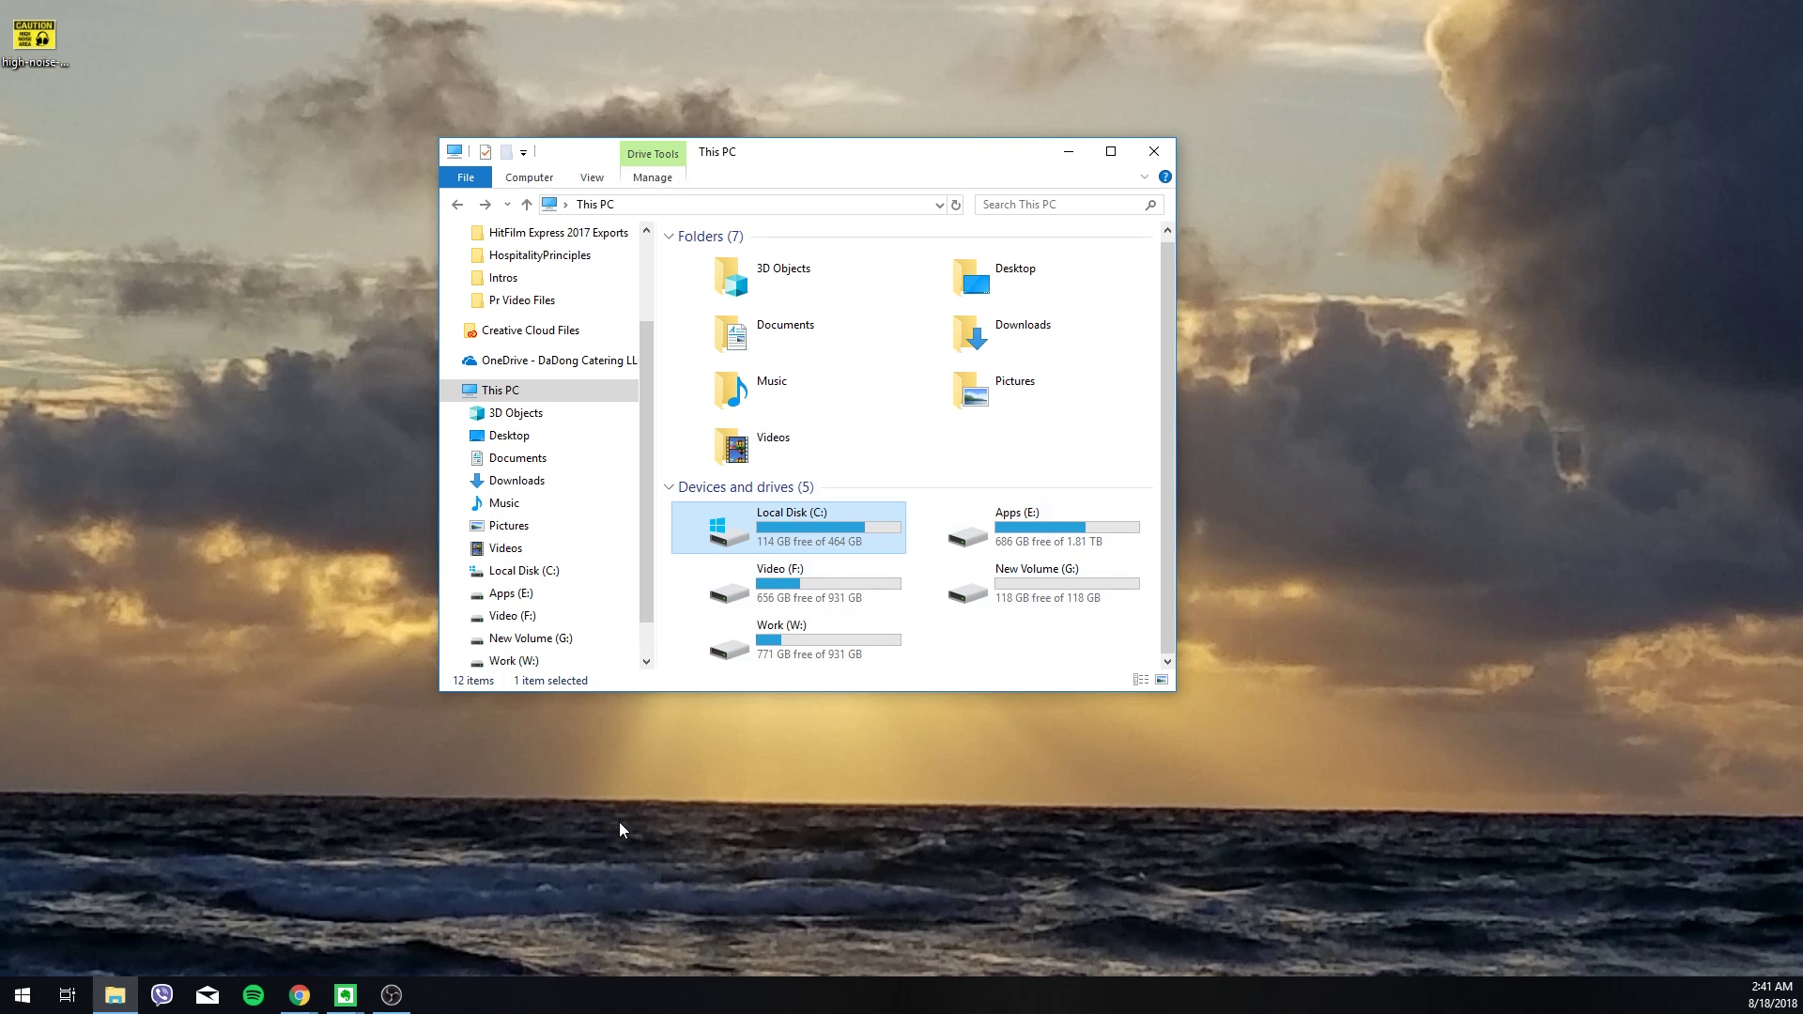
{"action": "left_click", "coordinate": [22, 994]}
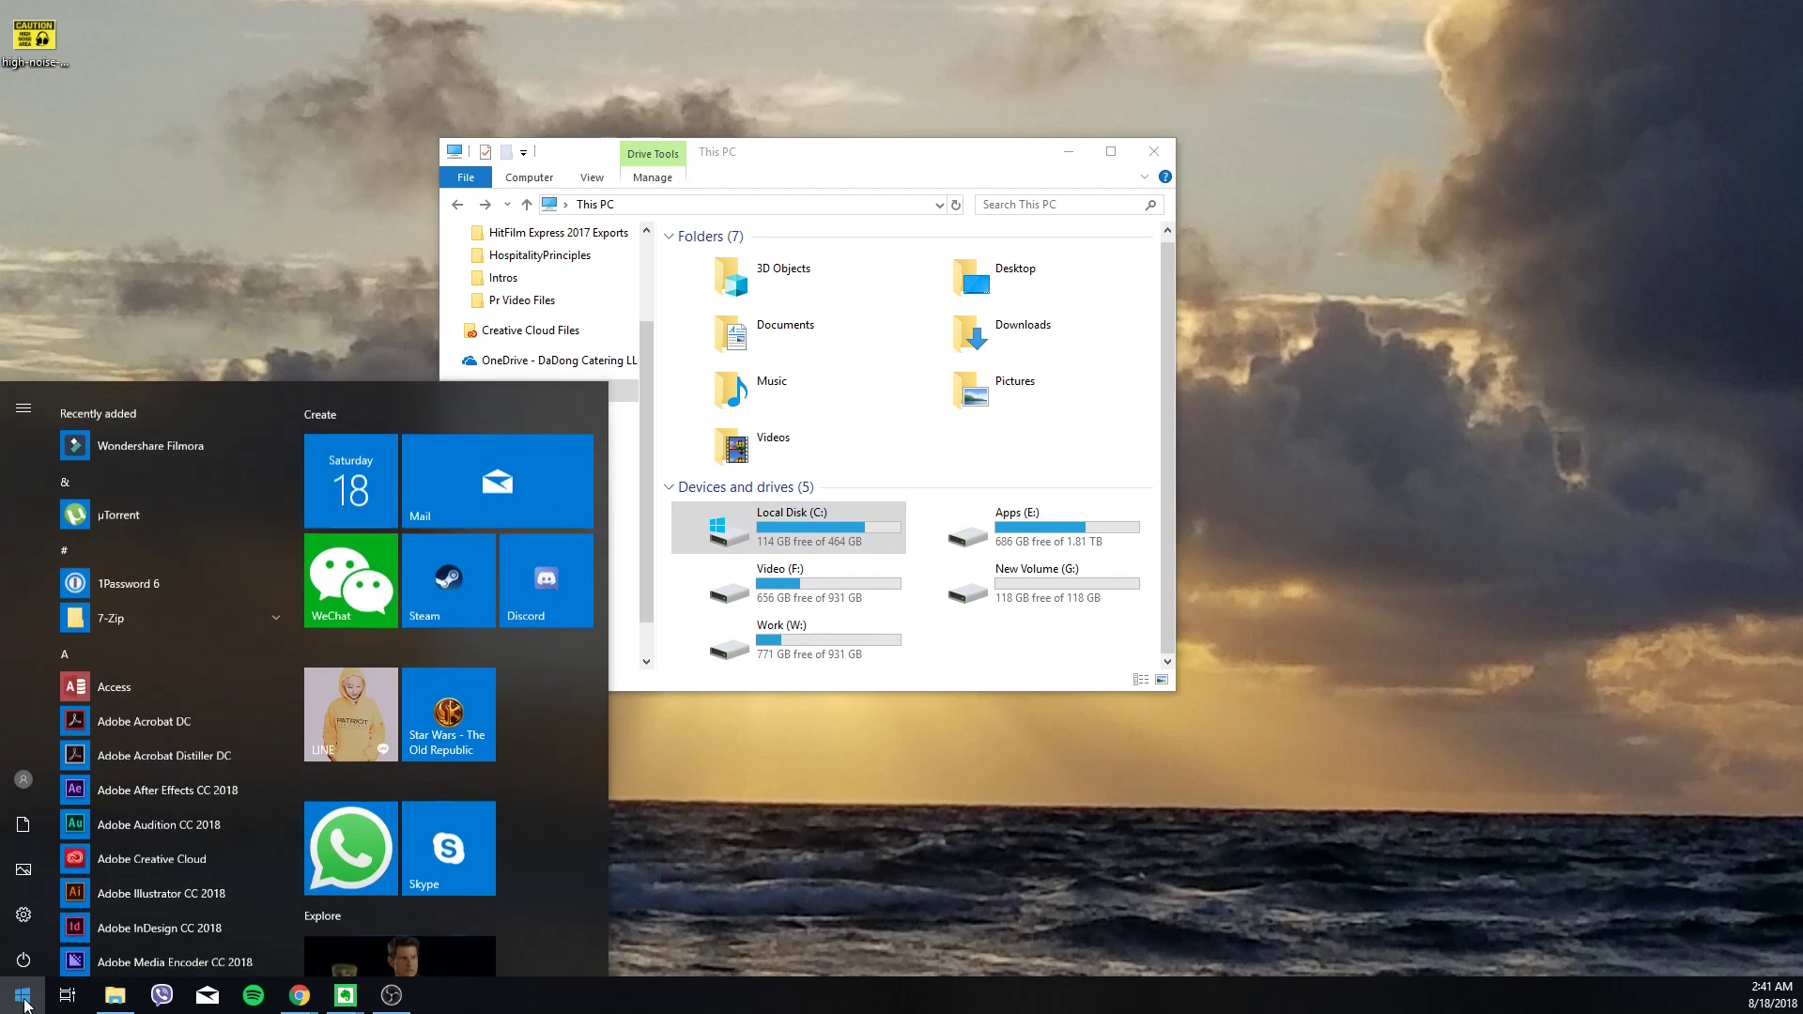
{"action": "left_click", "coordinate": [771, 808]}
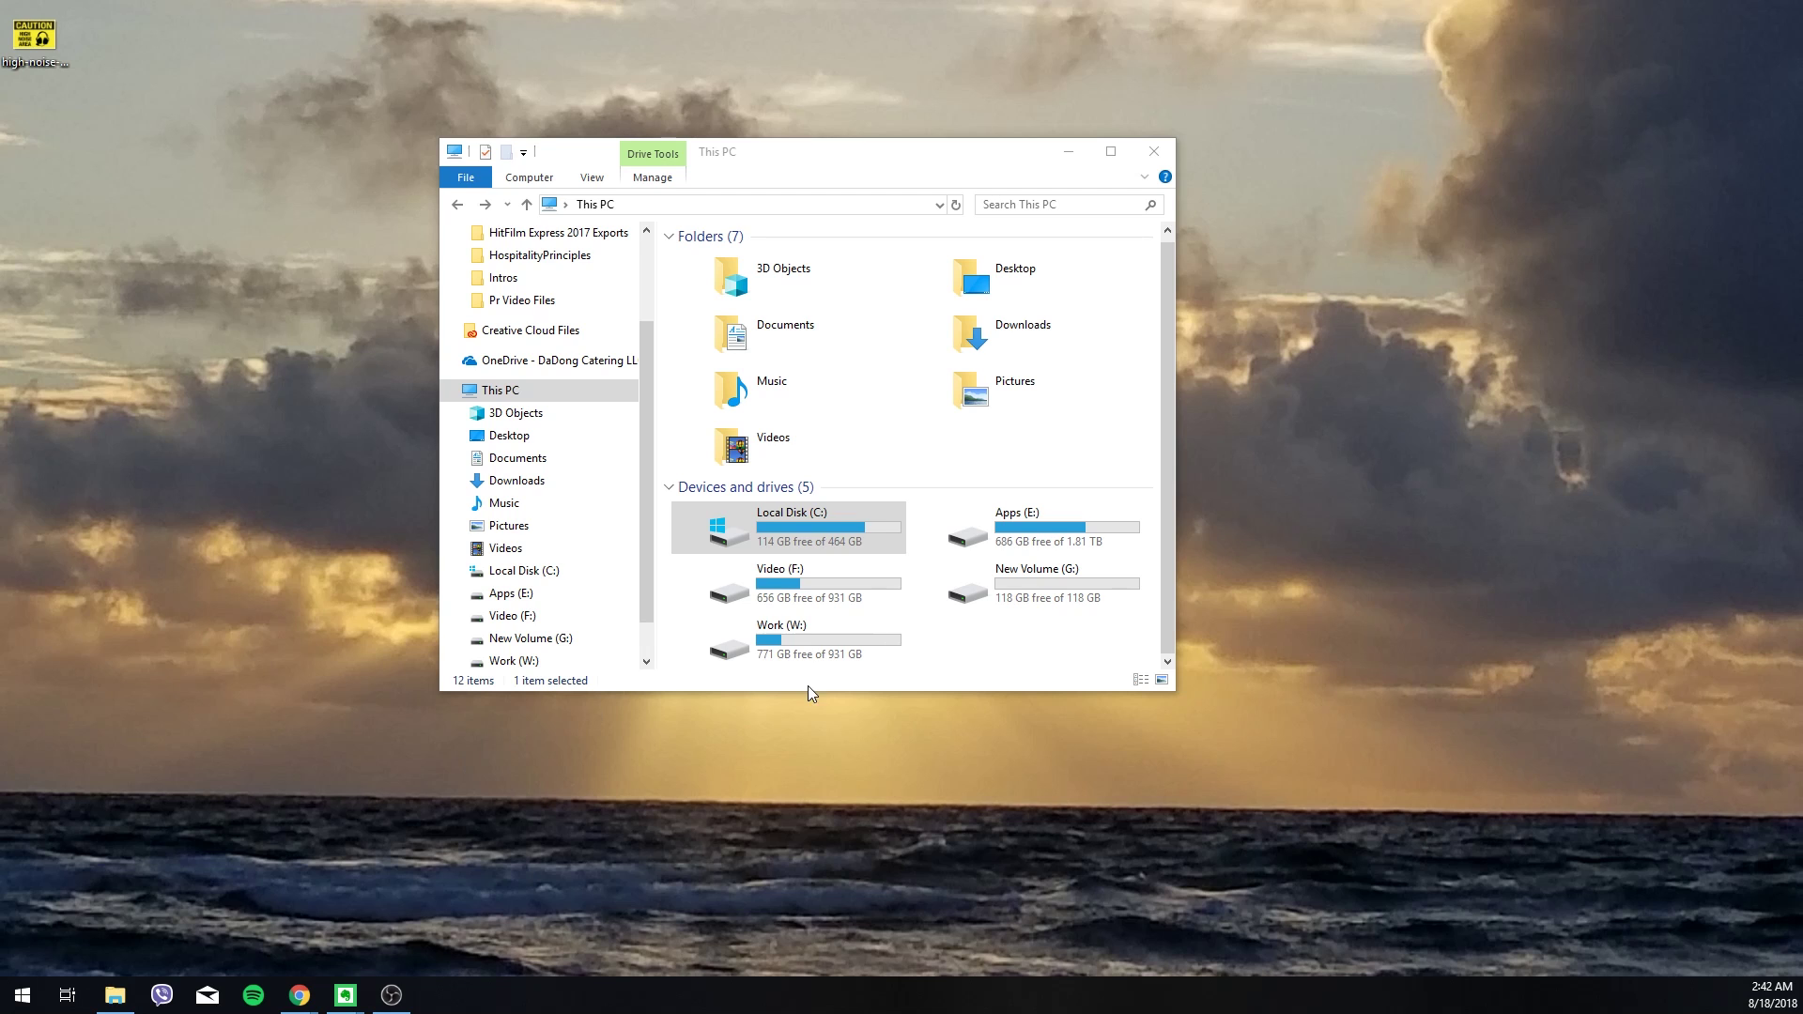
{"action": "double_click", "coordinate": [1067, 531]}
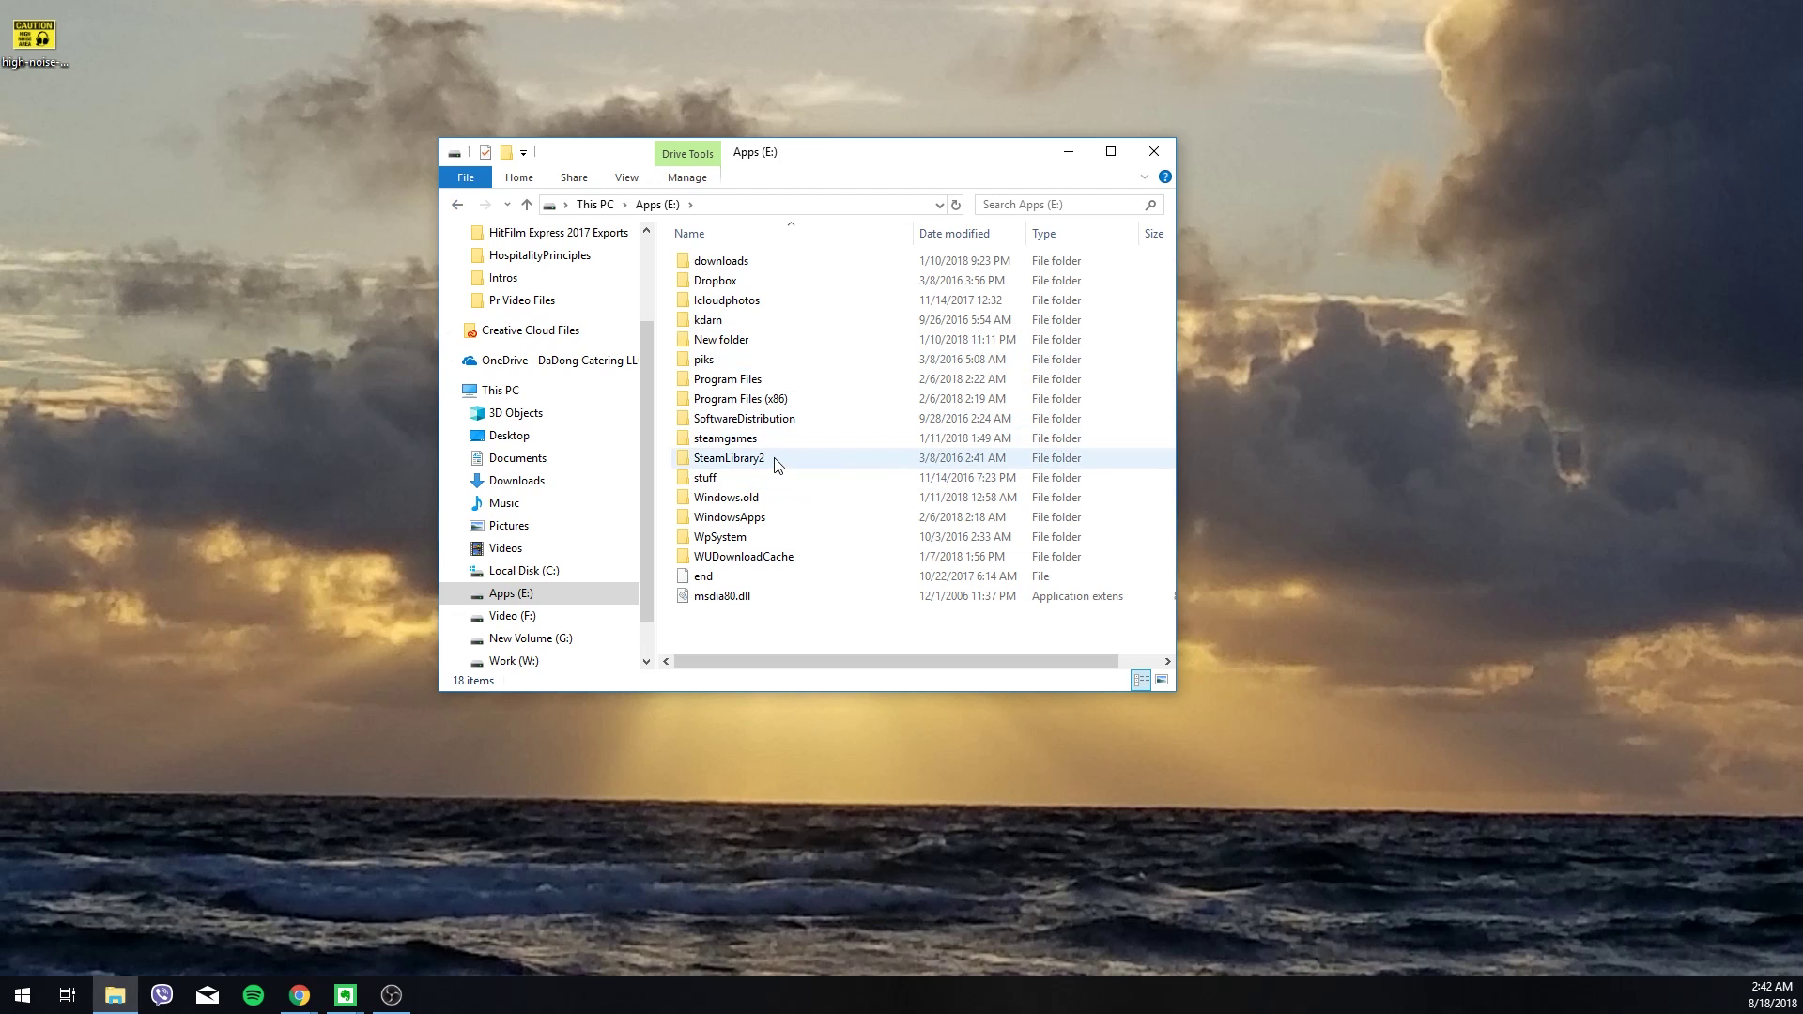
{"action": "key", "text": "alt+Left"}
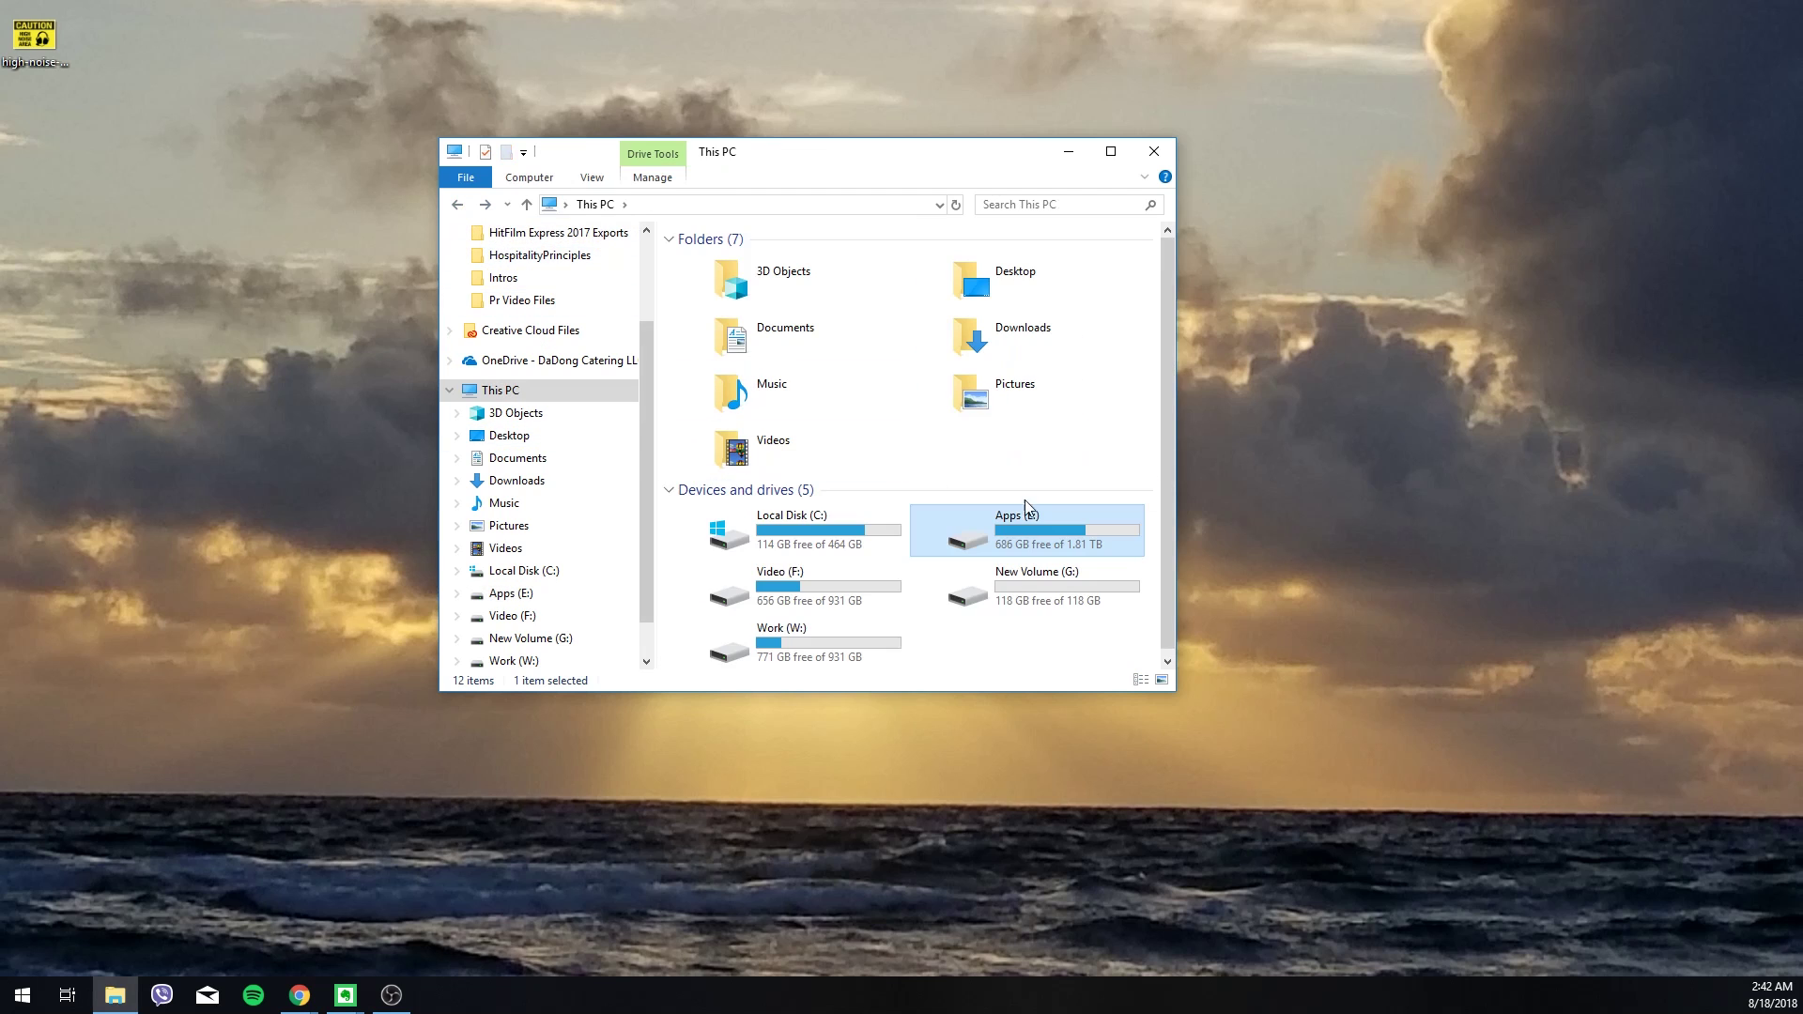
{"action": "scroll", "coordinate": [1174, 577], "scroll_direction": "down", "scroll_amount": 1}
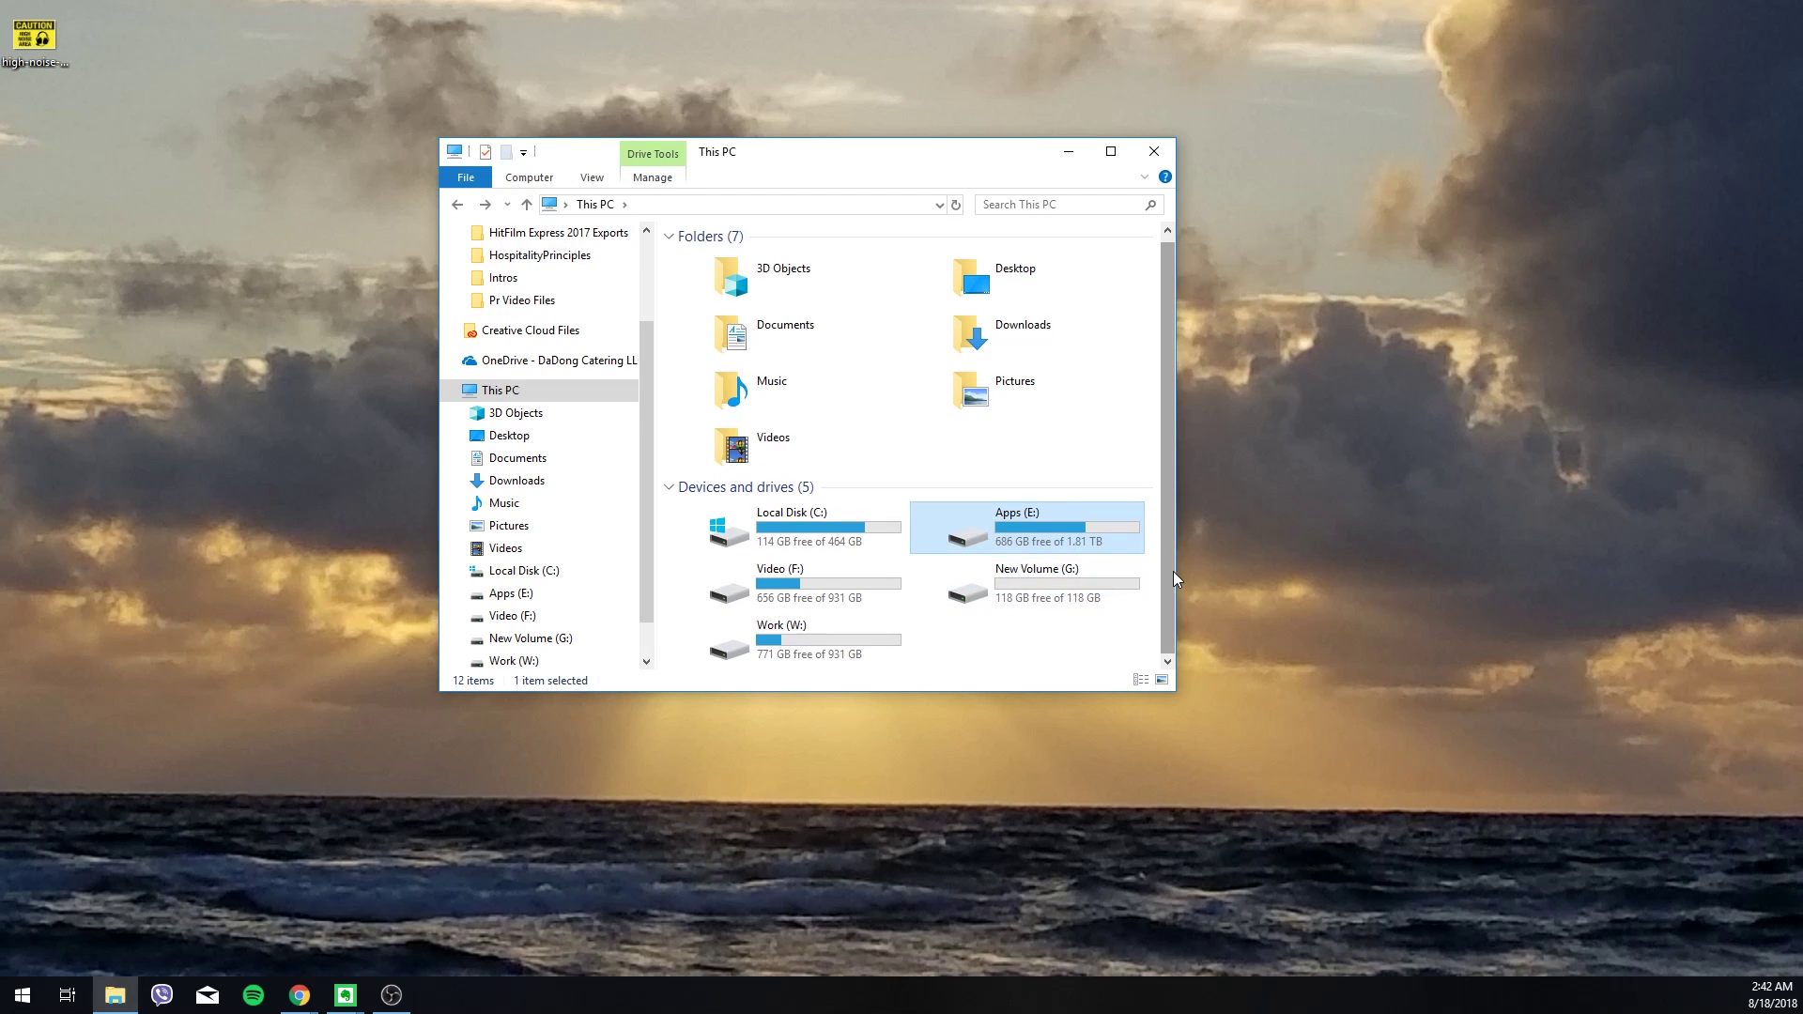
{"action": "left_click", "coordinate": [1021, 519]}
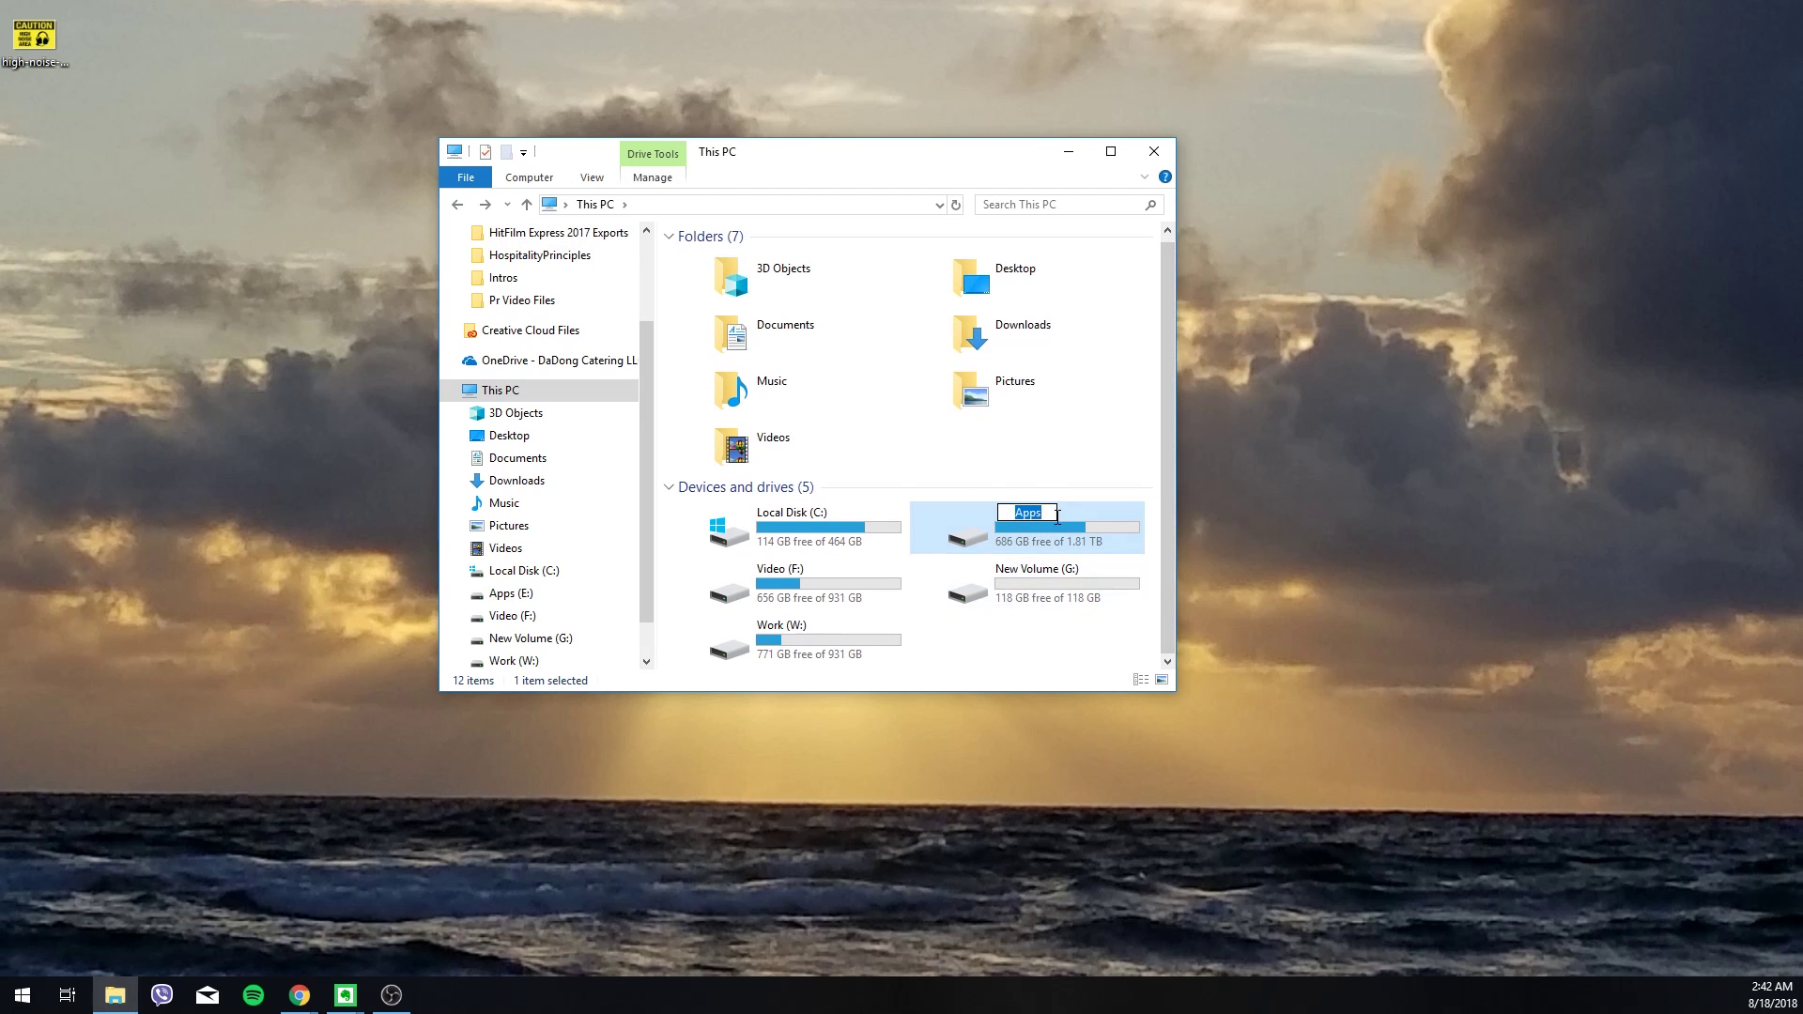
{"action": "key", "text": "Escape"}
- Copy the Program Files and Program Files (x86) folders from Local Disk (C:)
{"action": "double_click", "coordinate": [853, 526]}
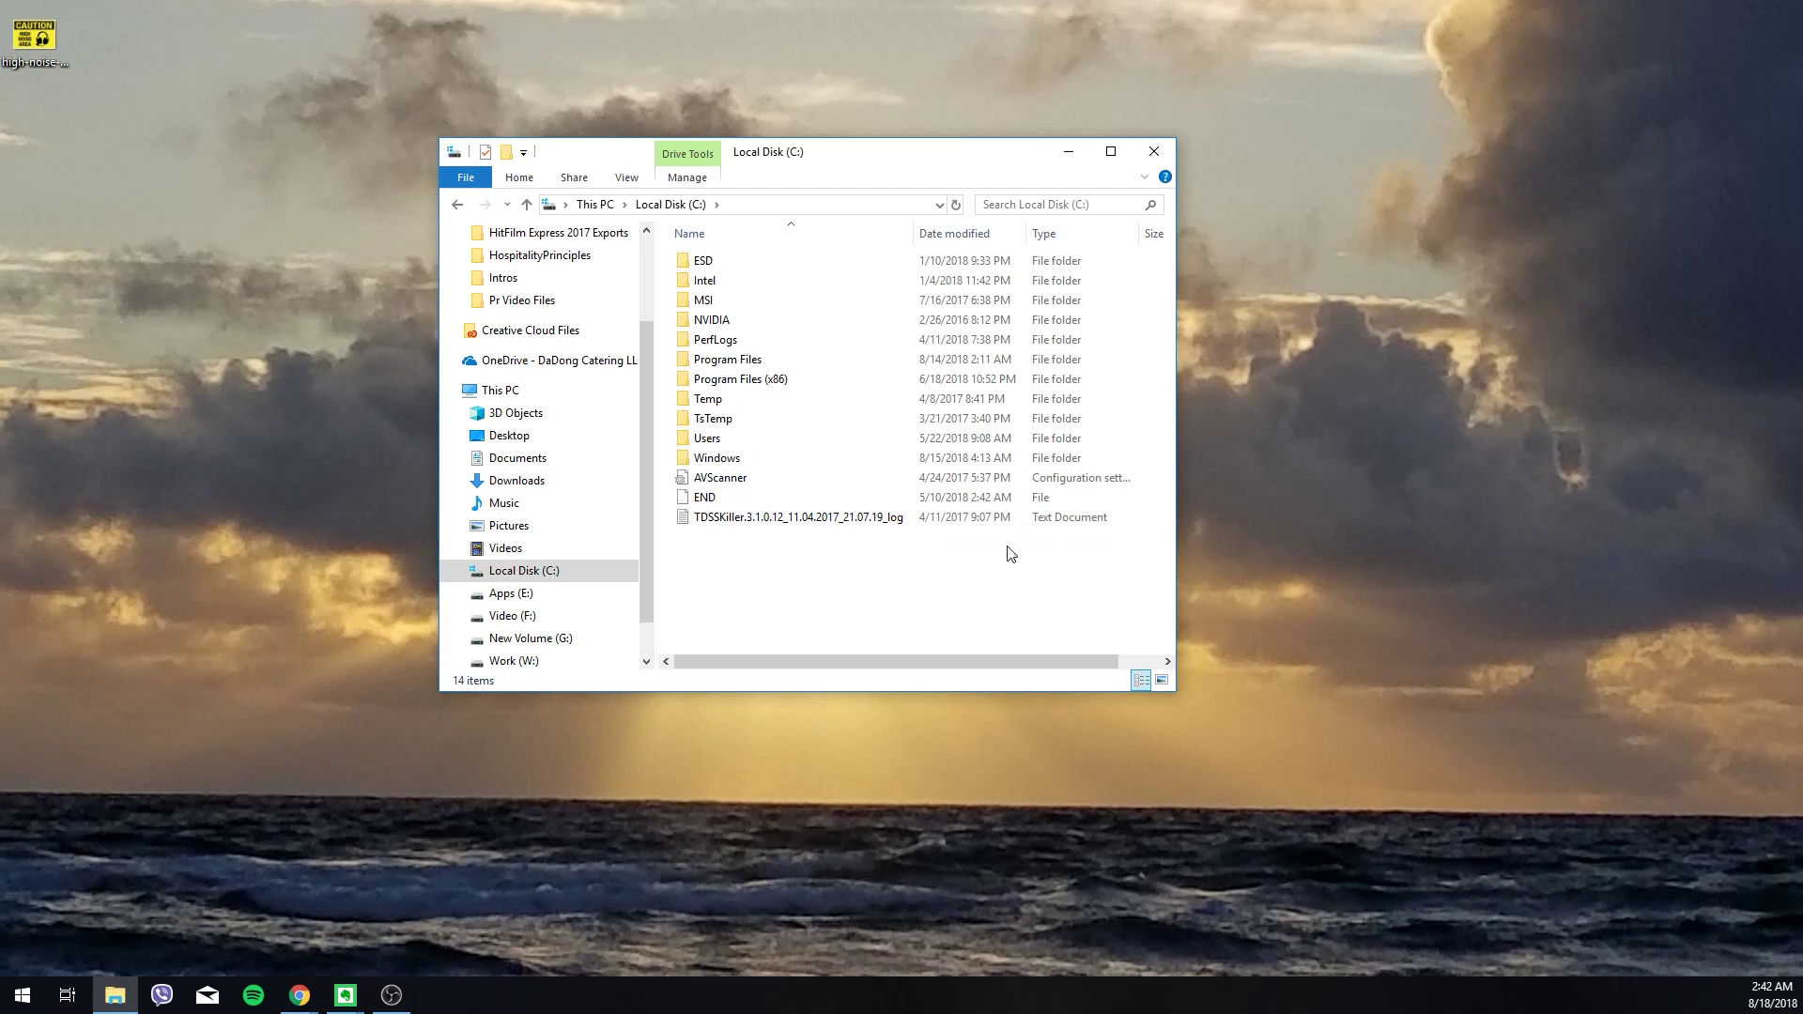
{"action": "left_click", "coordinate": [777, 366]}
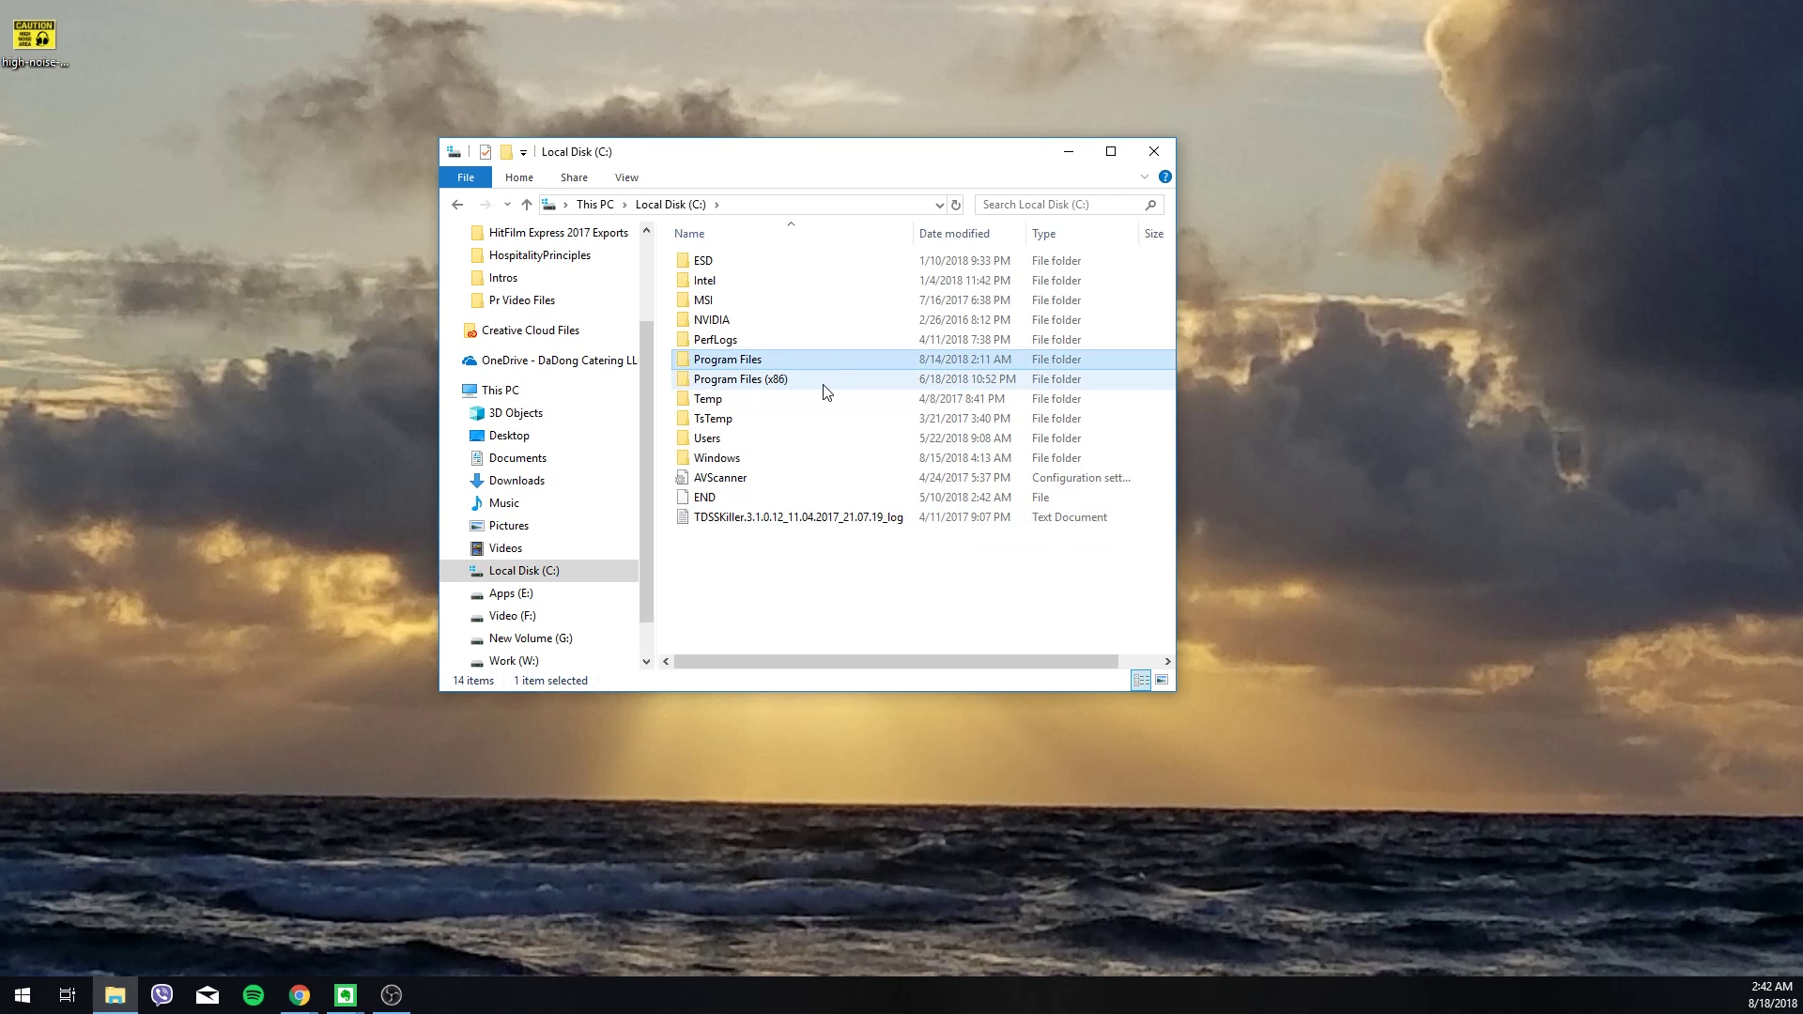
{"action": "left_click", "coordinate": [826, 385]}
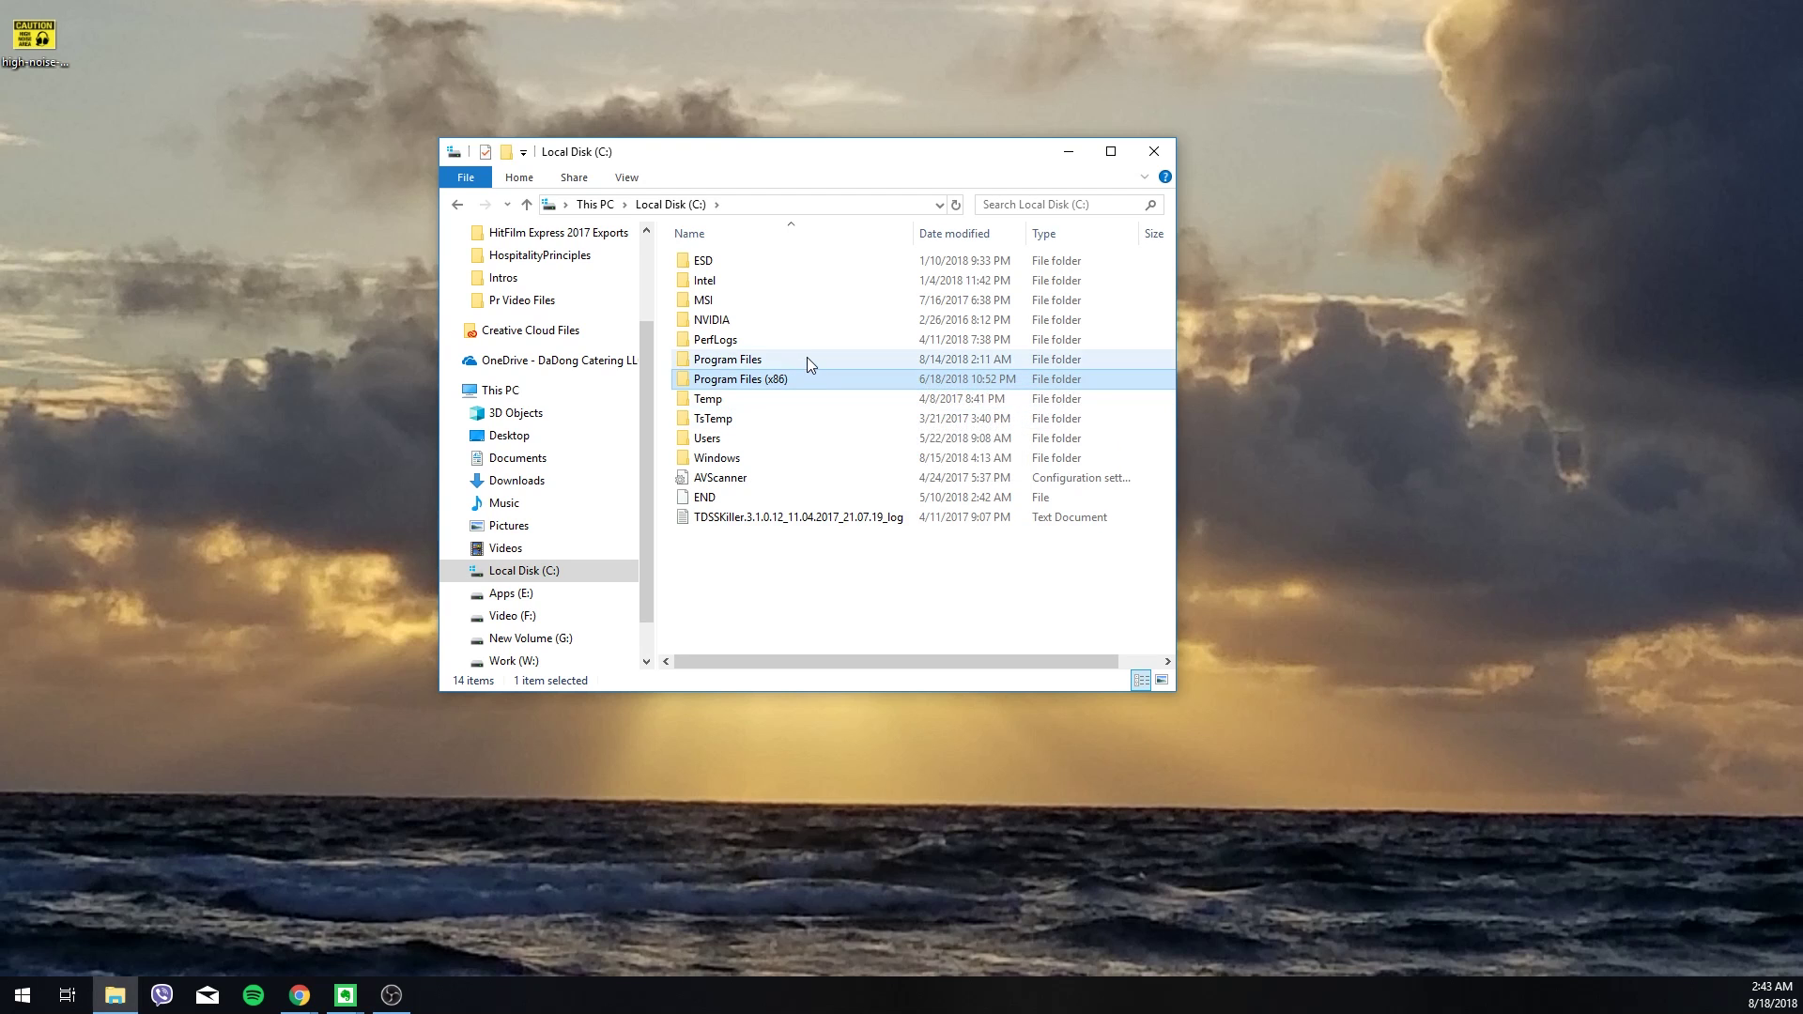
{"action": "left_click", "coordinate": [808, 359]}
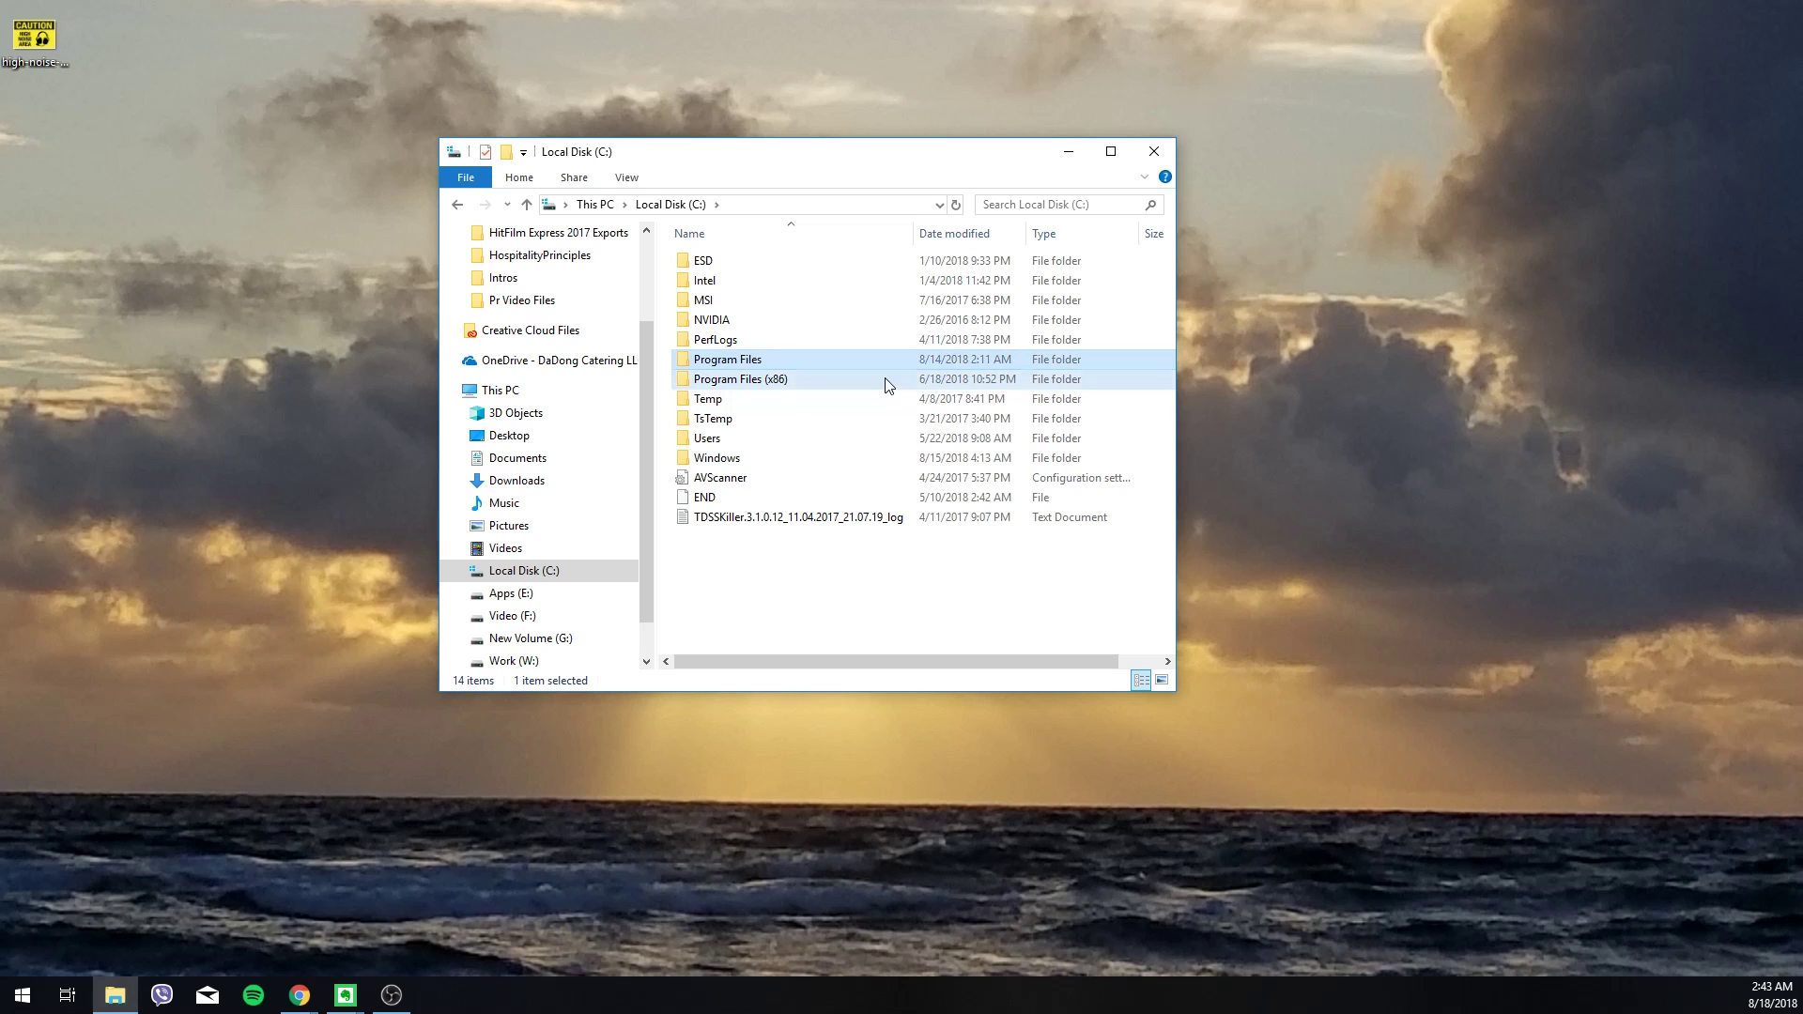
{"action": "left_click", "coordinate": [888, 385], "text": "ctrl"}
{"action": "right_click", "coordinate": [823, 375]}
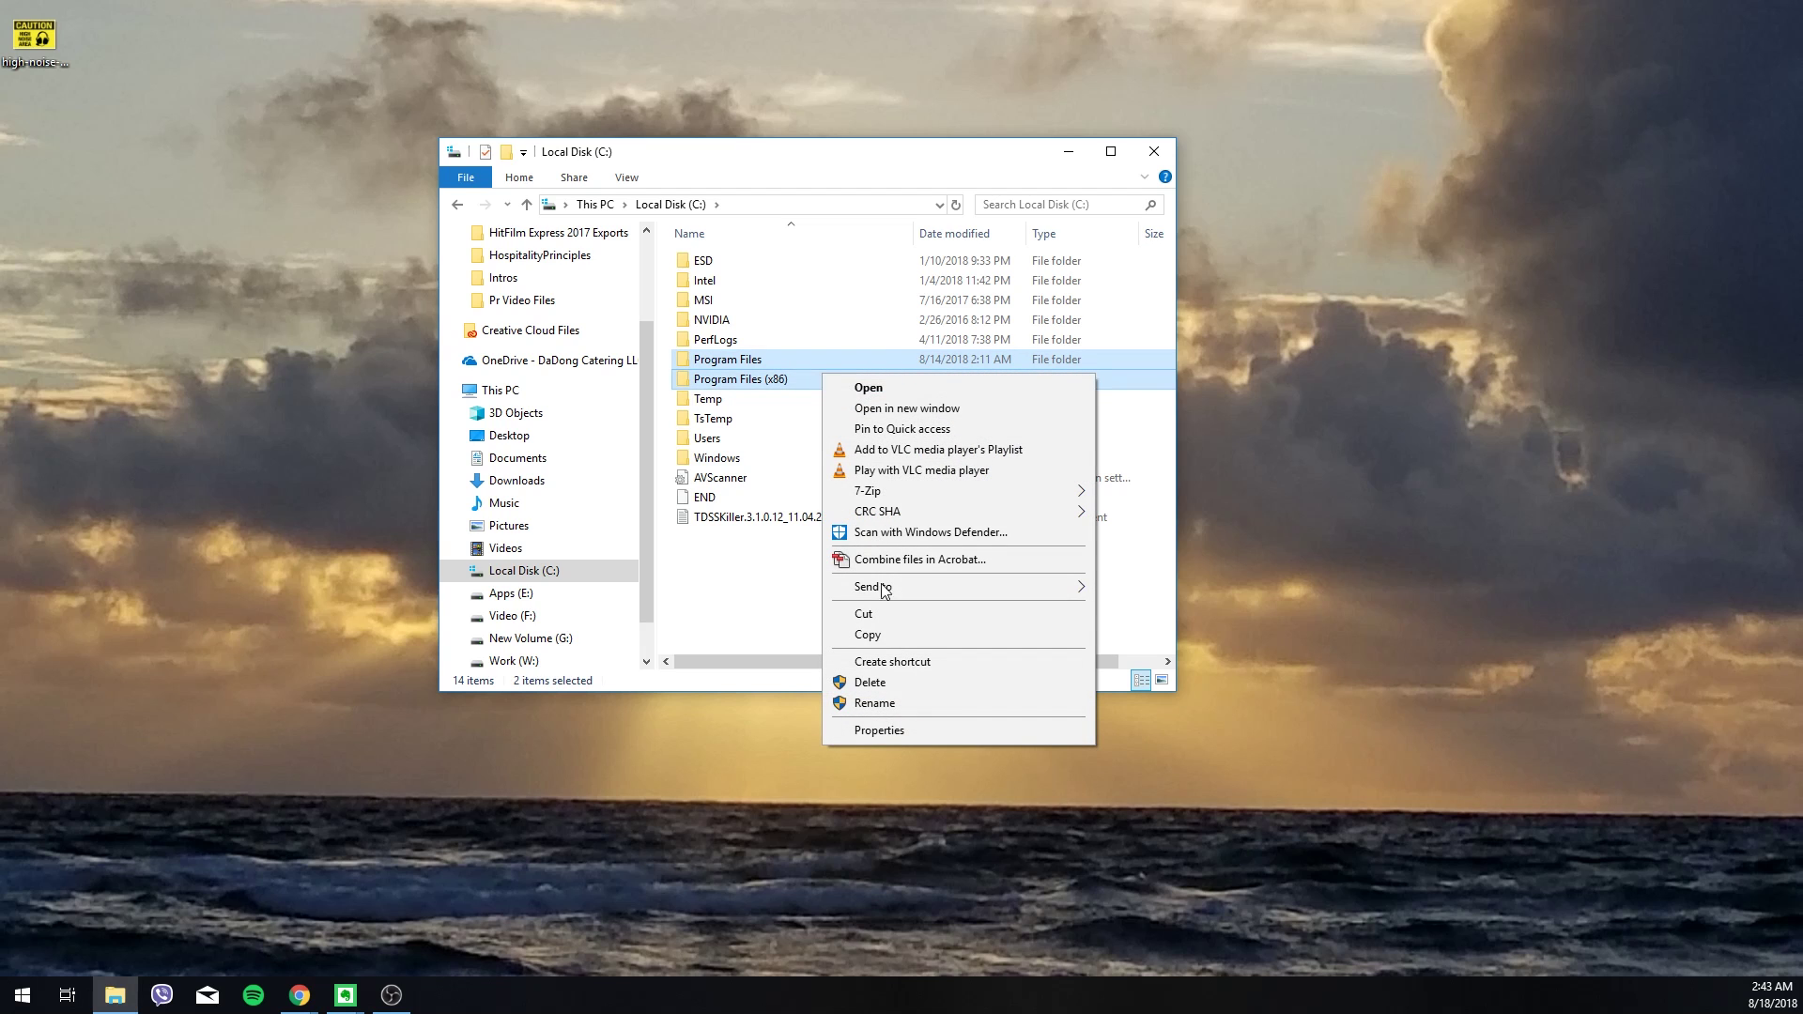
{"action": "left_click", "coordinate": [915, 635]}
- Go up to This PC and open the Apps (E:) drive
{"action": "key", "text": "alt+Up"}
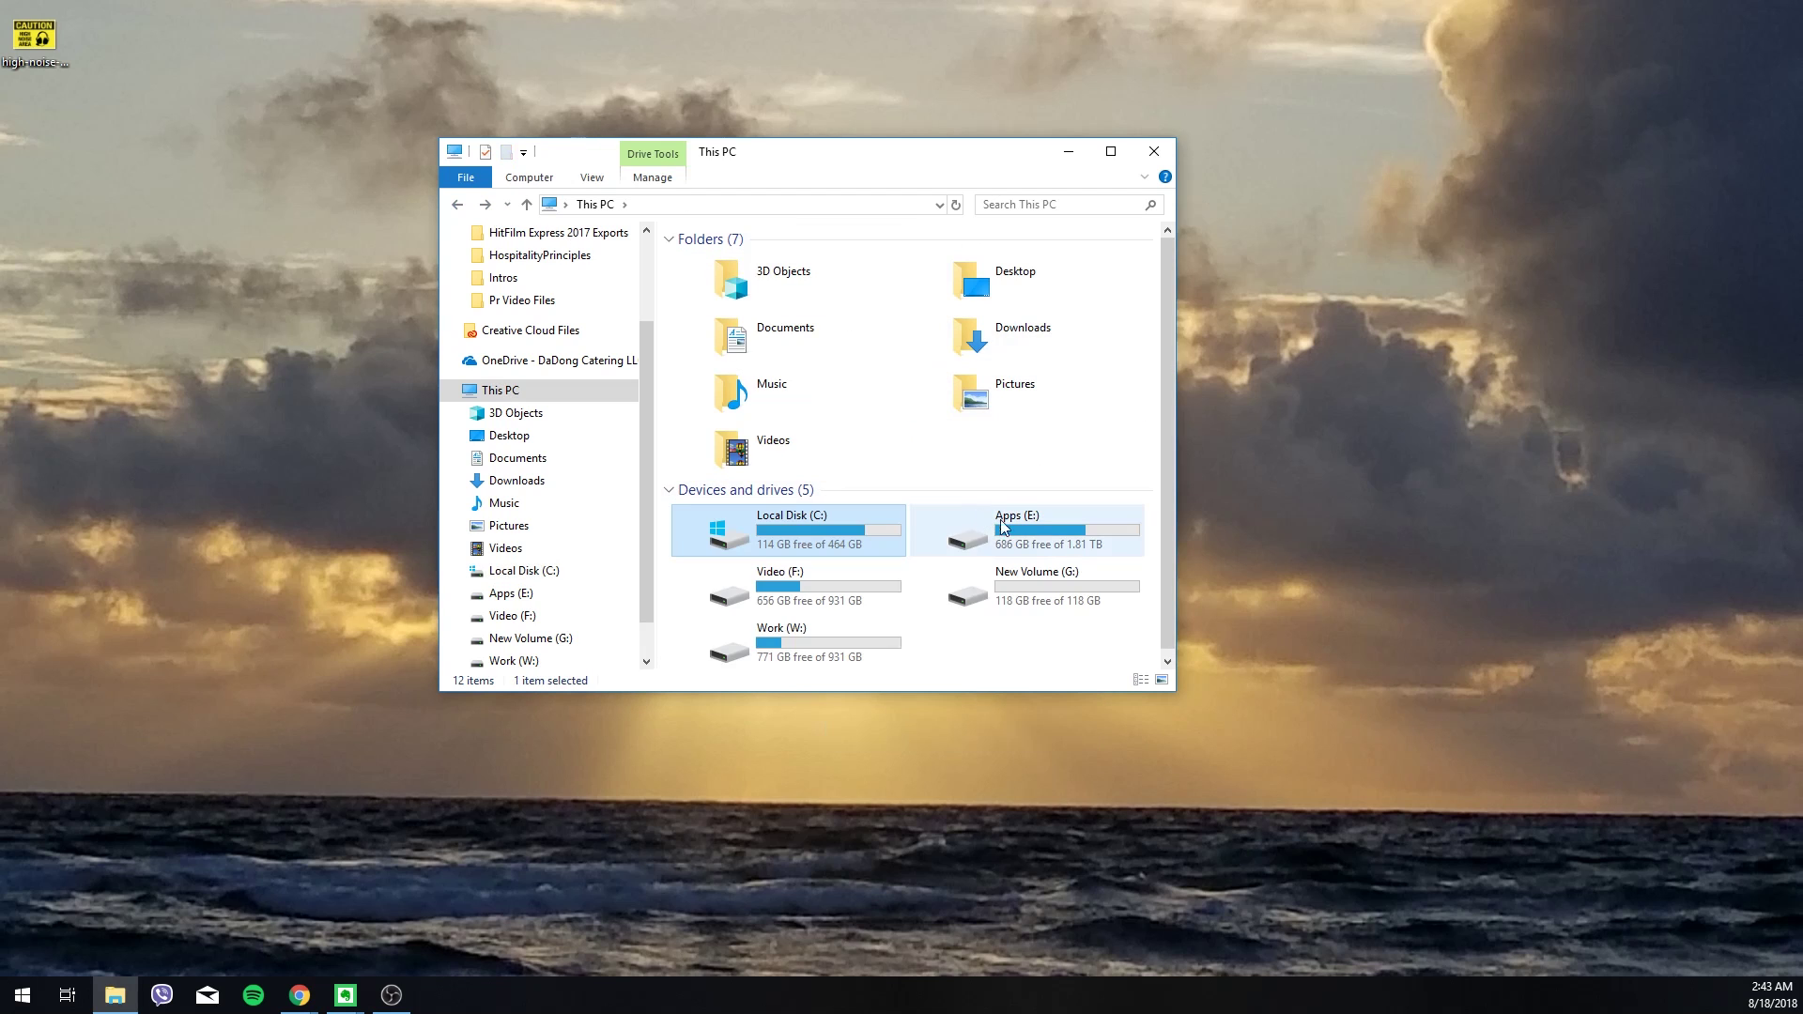
{"action": "left_click", "coordinate": [1046, 545]}
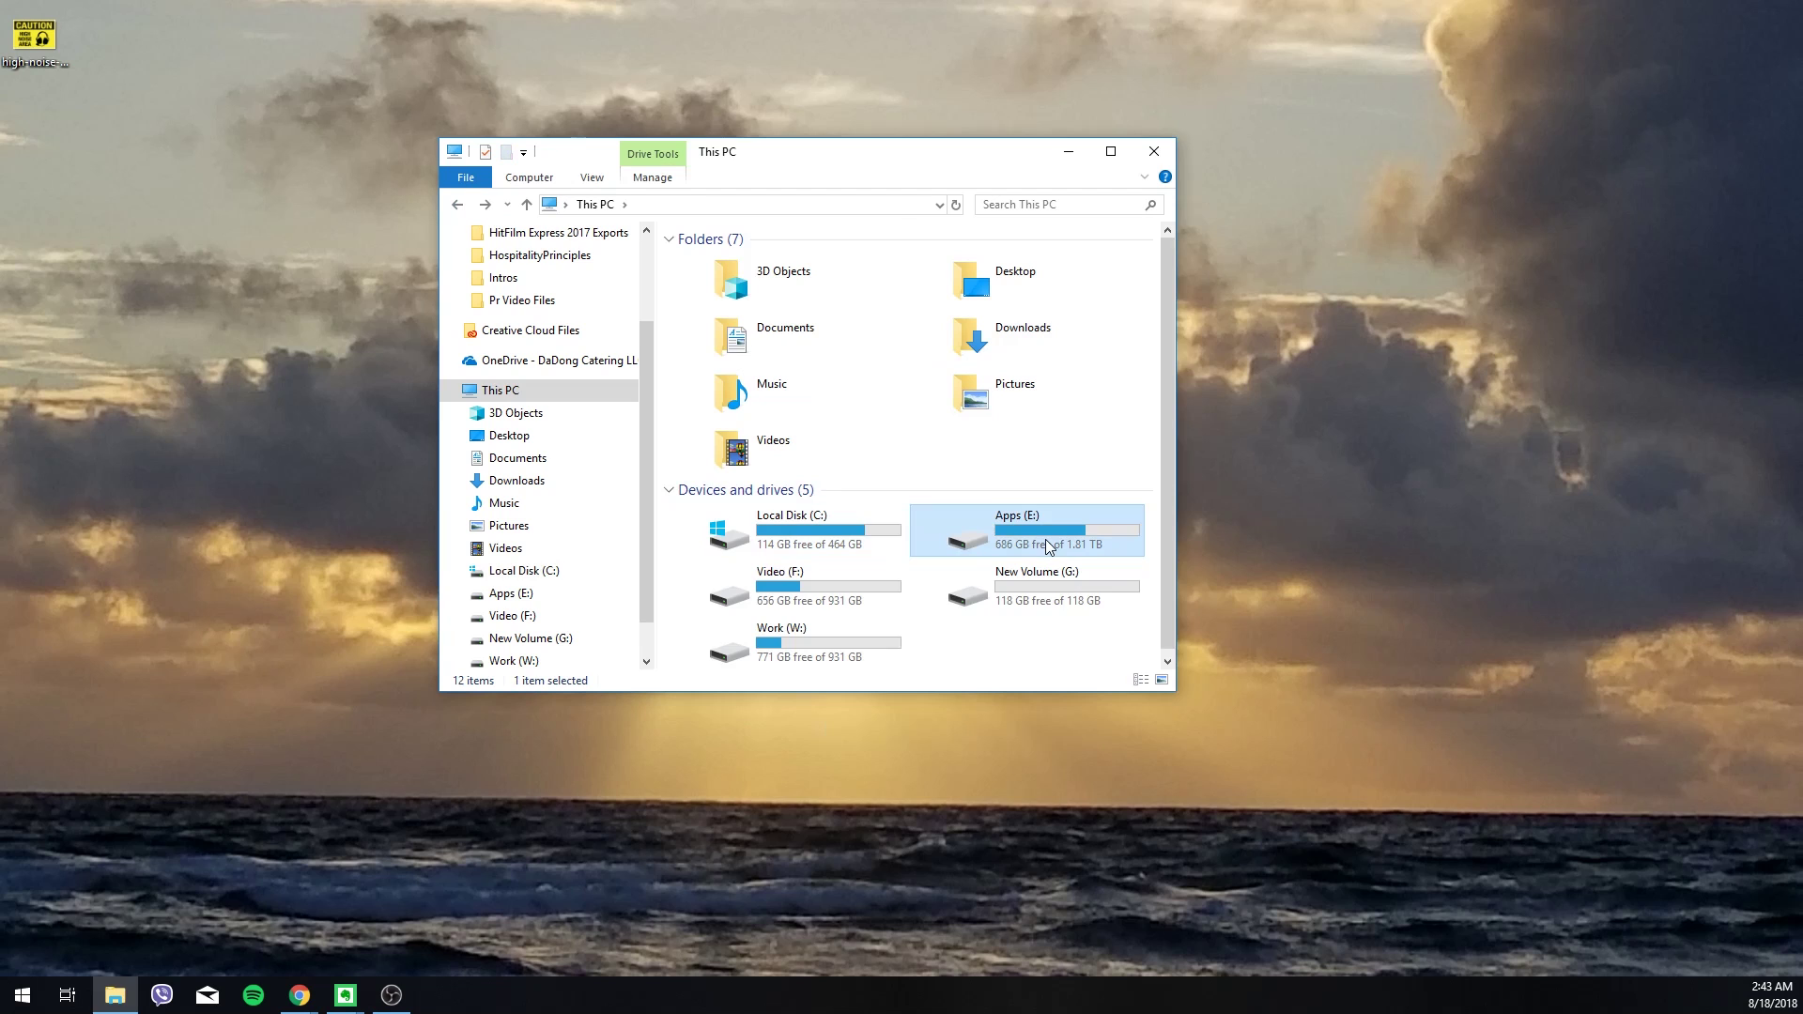
{"action": "double_click", "coordinate": [1049, 546]}
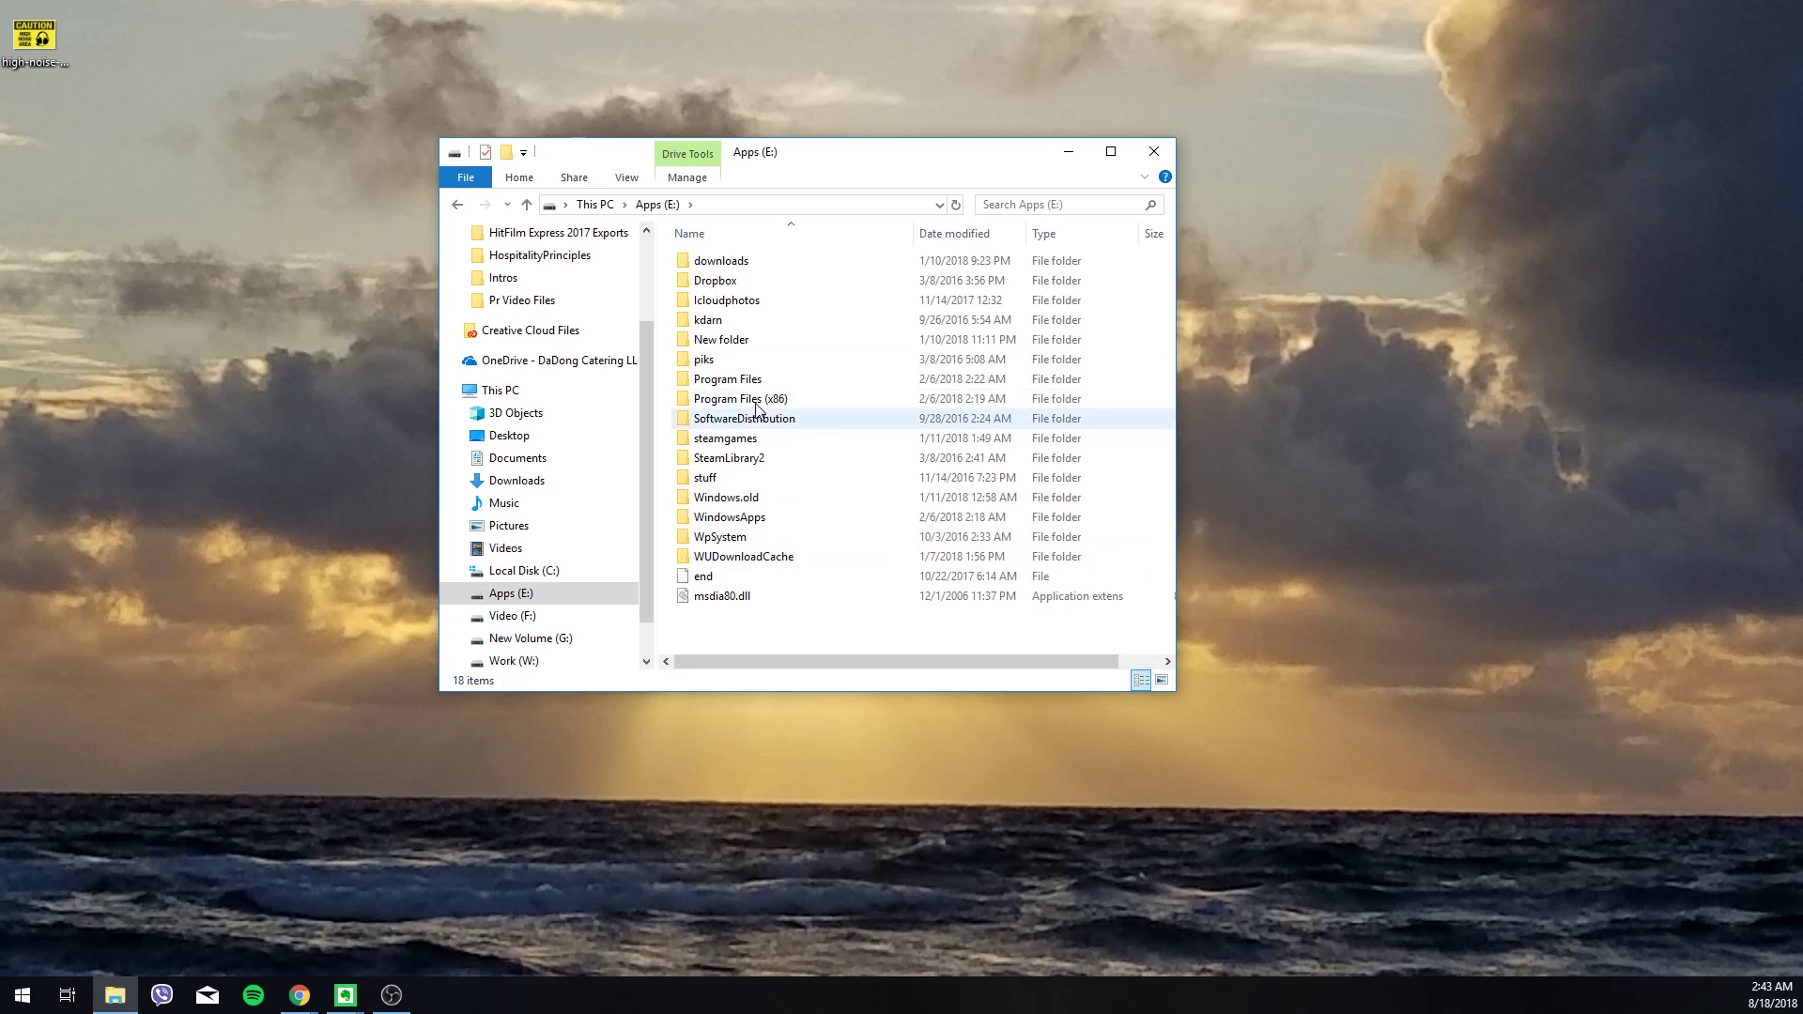
- Browse the Start menu's installed apps list, then close it
{"action": "left_click", "coordinate": [1224, 493]}
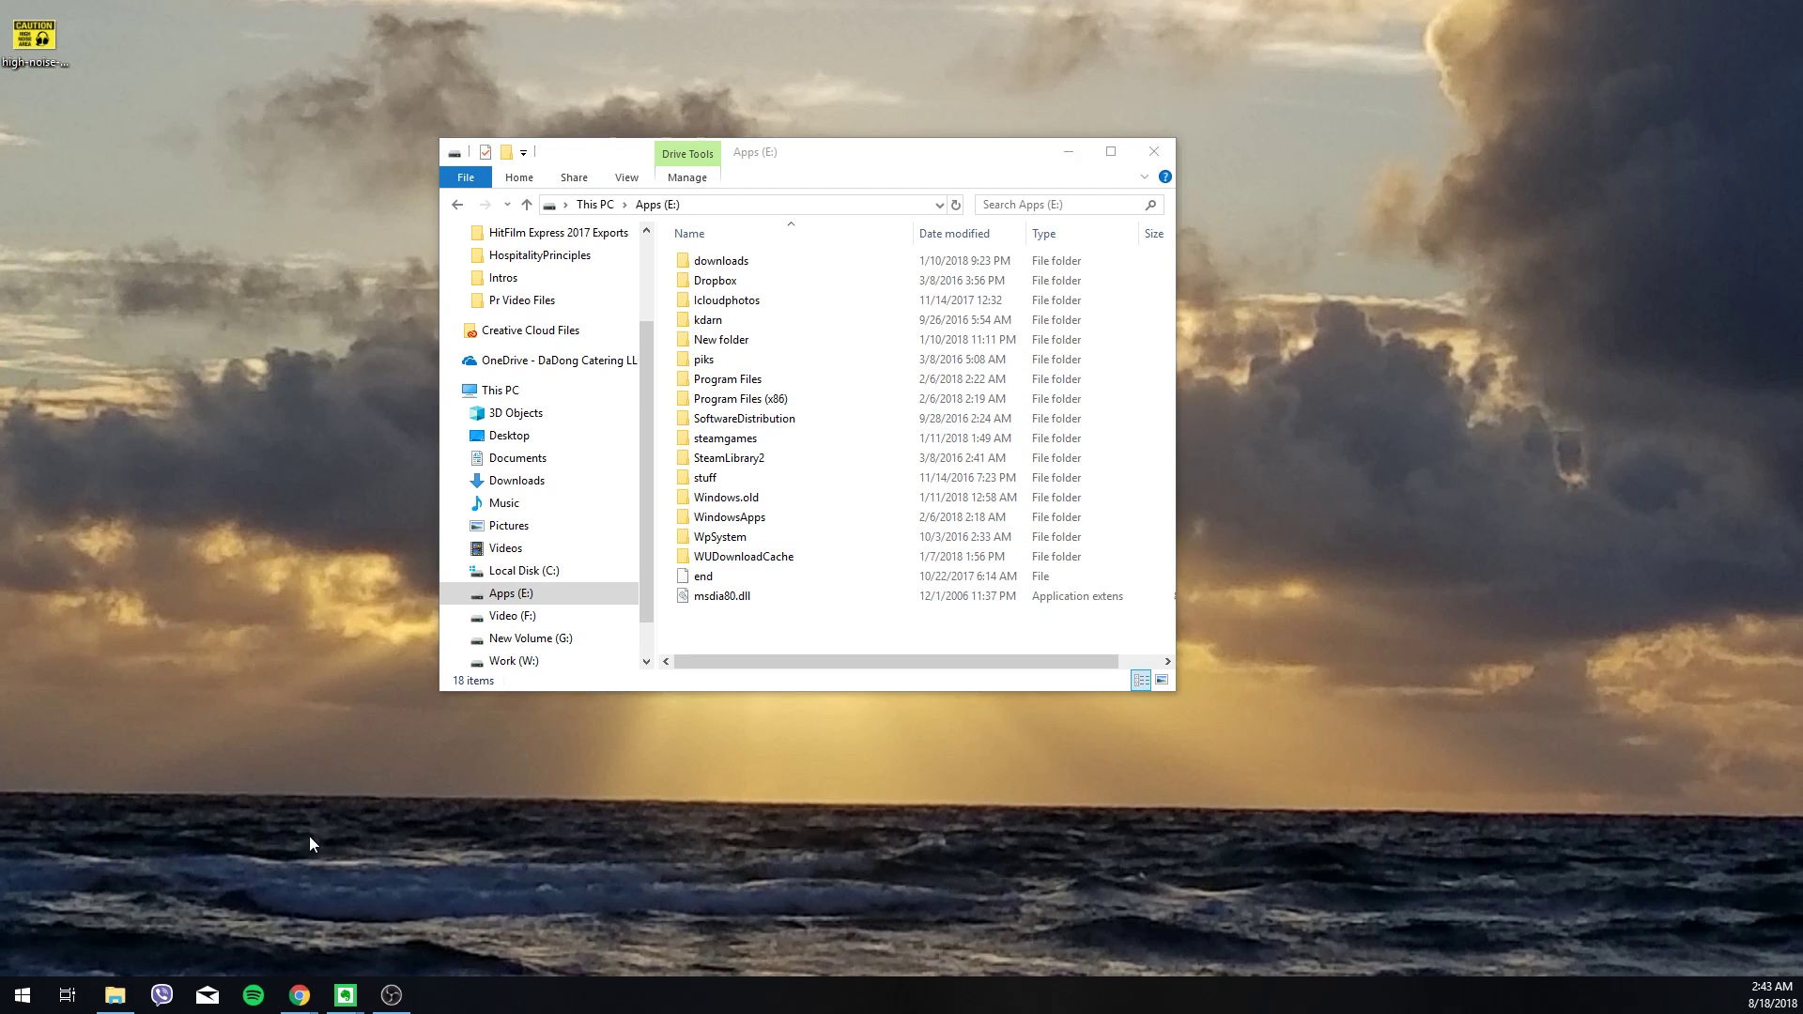
{"action": "left_click", "coordinate": [23, 994]}
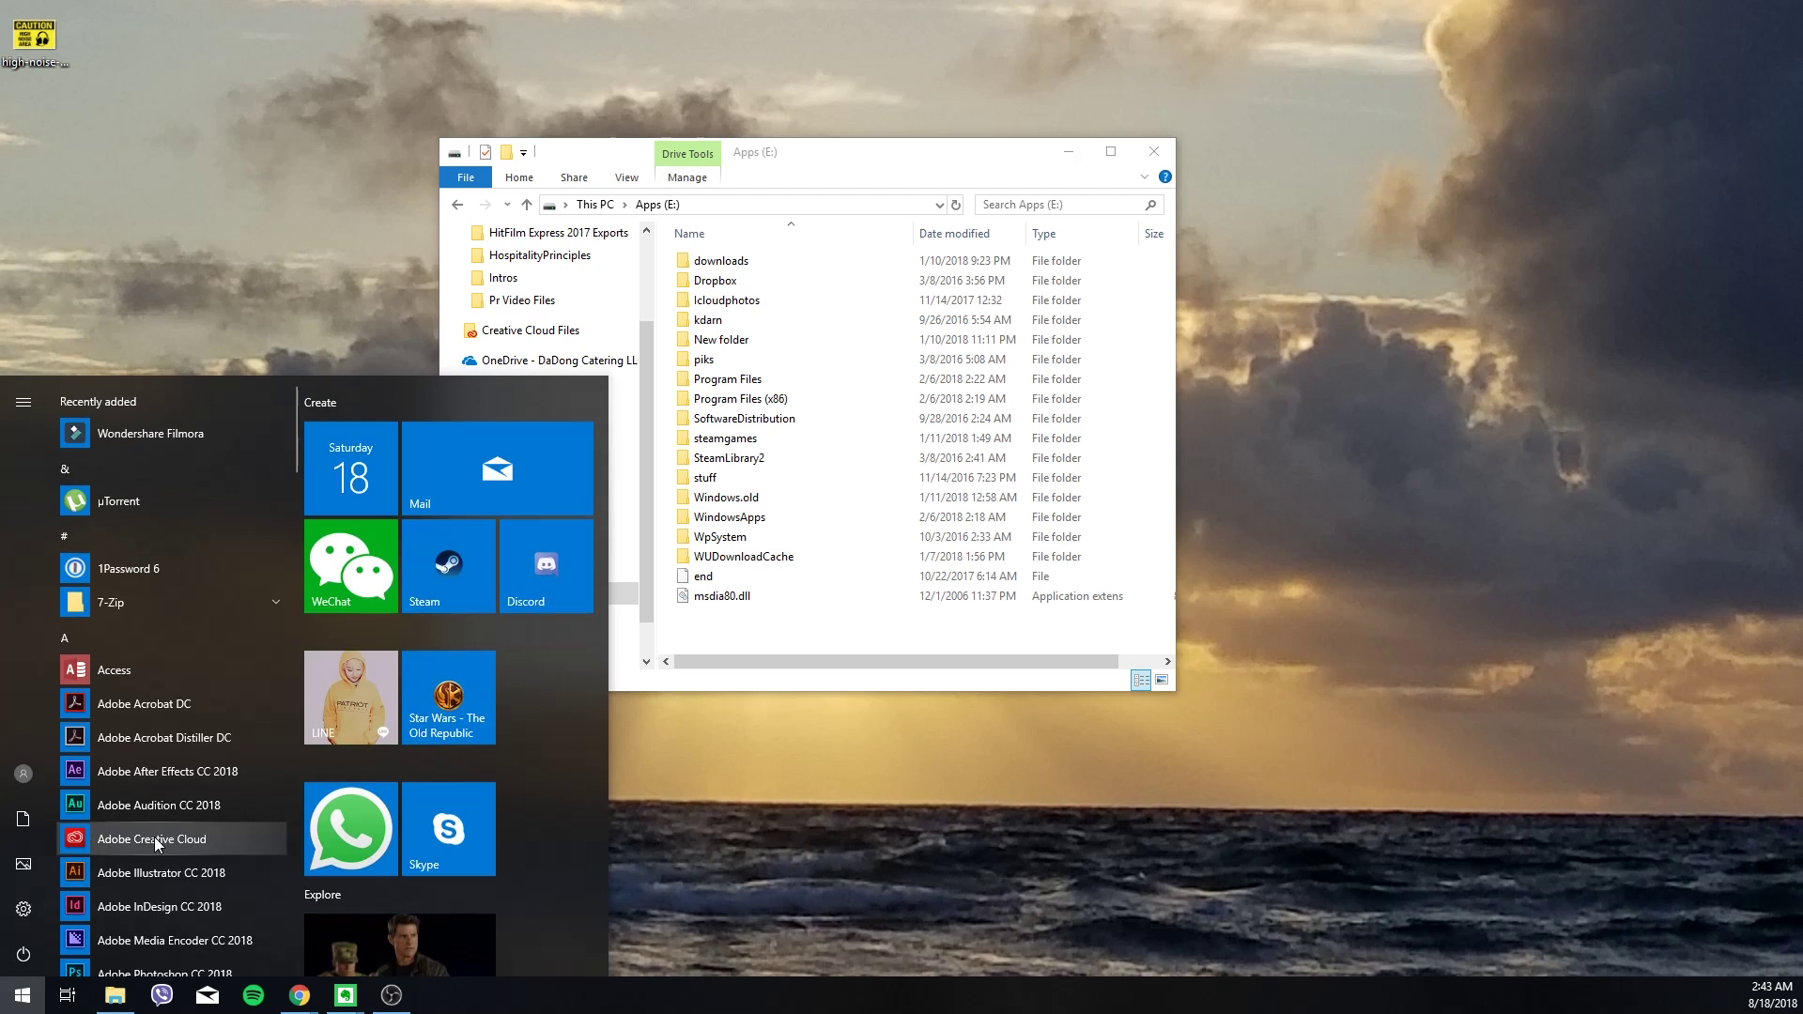
{"action": "scroll", "coordinate": [154, 837], "scroll_direction": "down", "scroll_amount": 15}
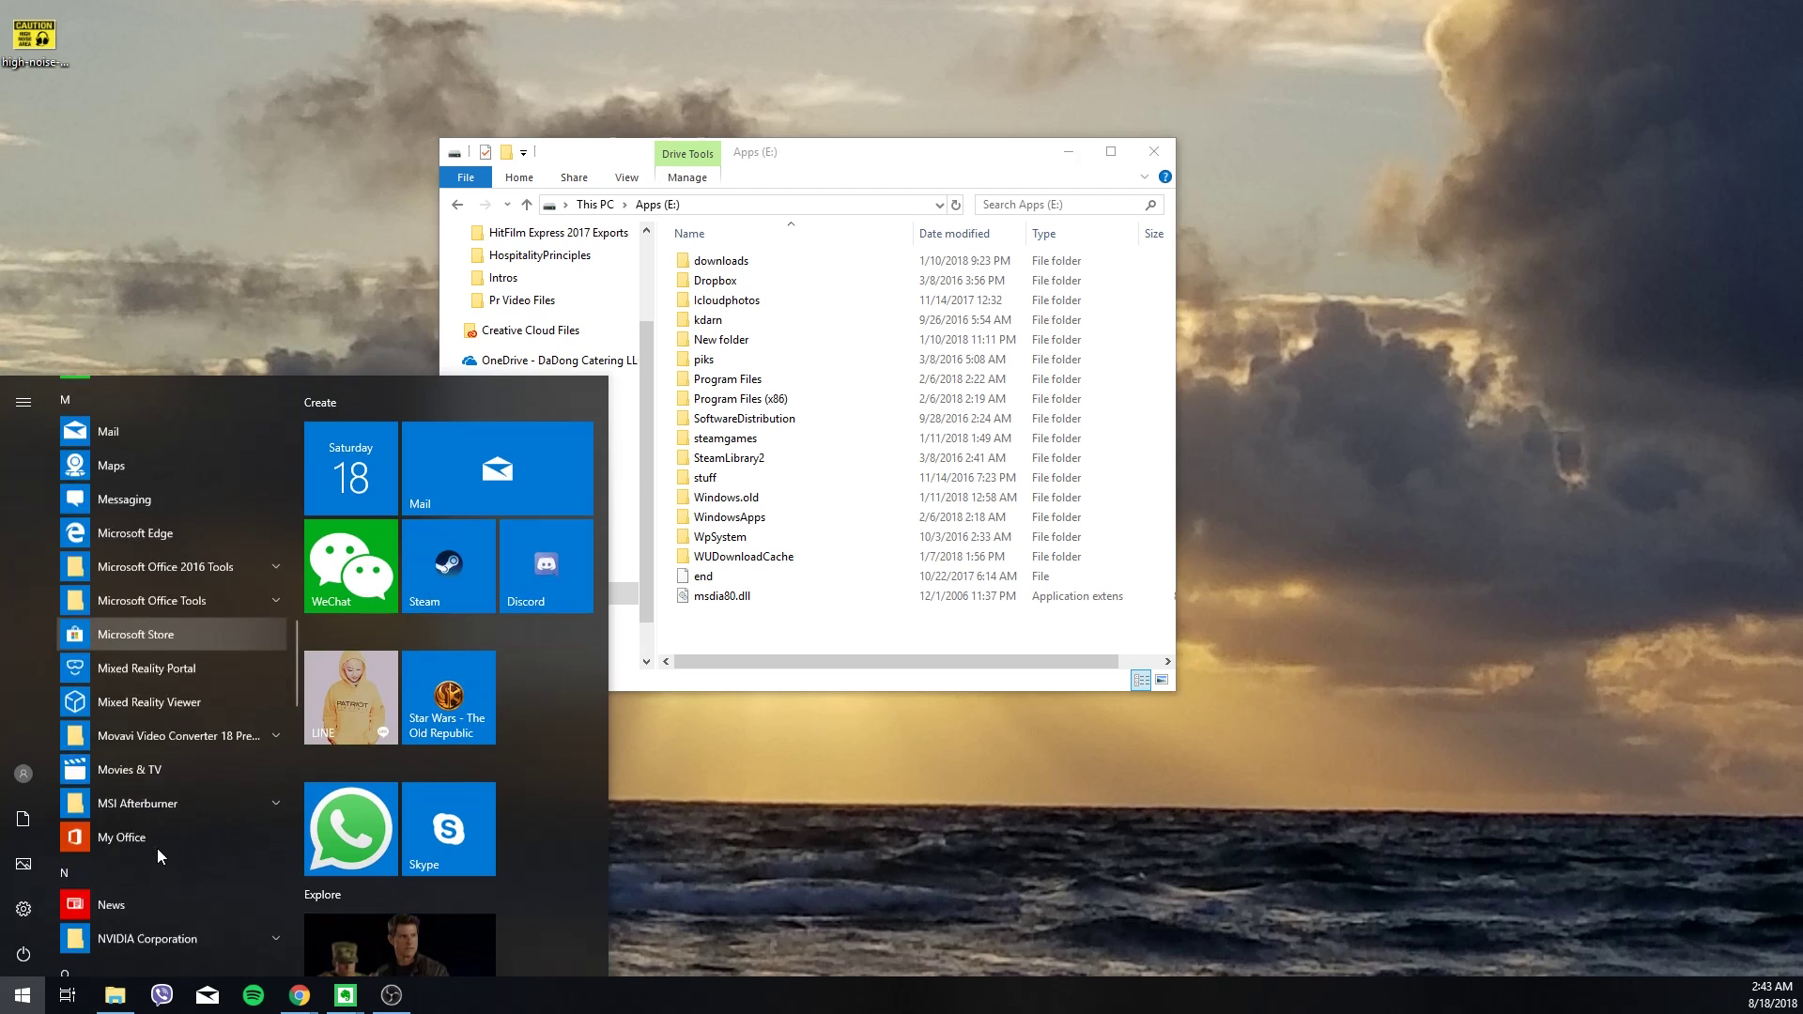
{"action": "scroll", "coordinate": [160, 851], "scroll_direction": "down", "scroll_amount": 5}
{"action": "scroll", "coordinate": [171, 860], "scroll_direction": "up", "scroll_amount": 4}
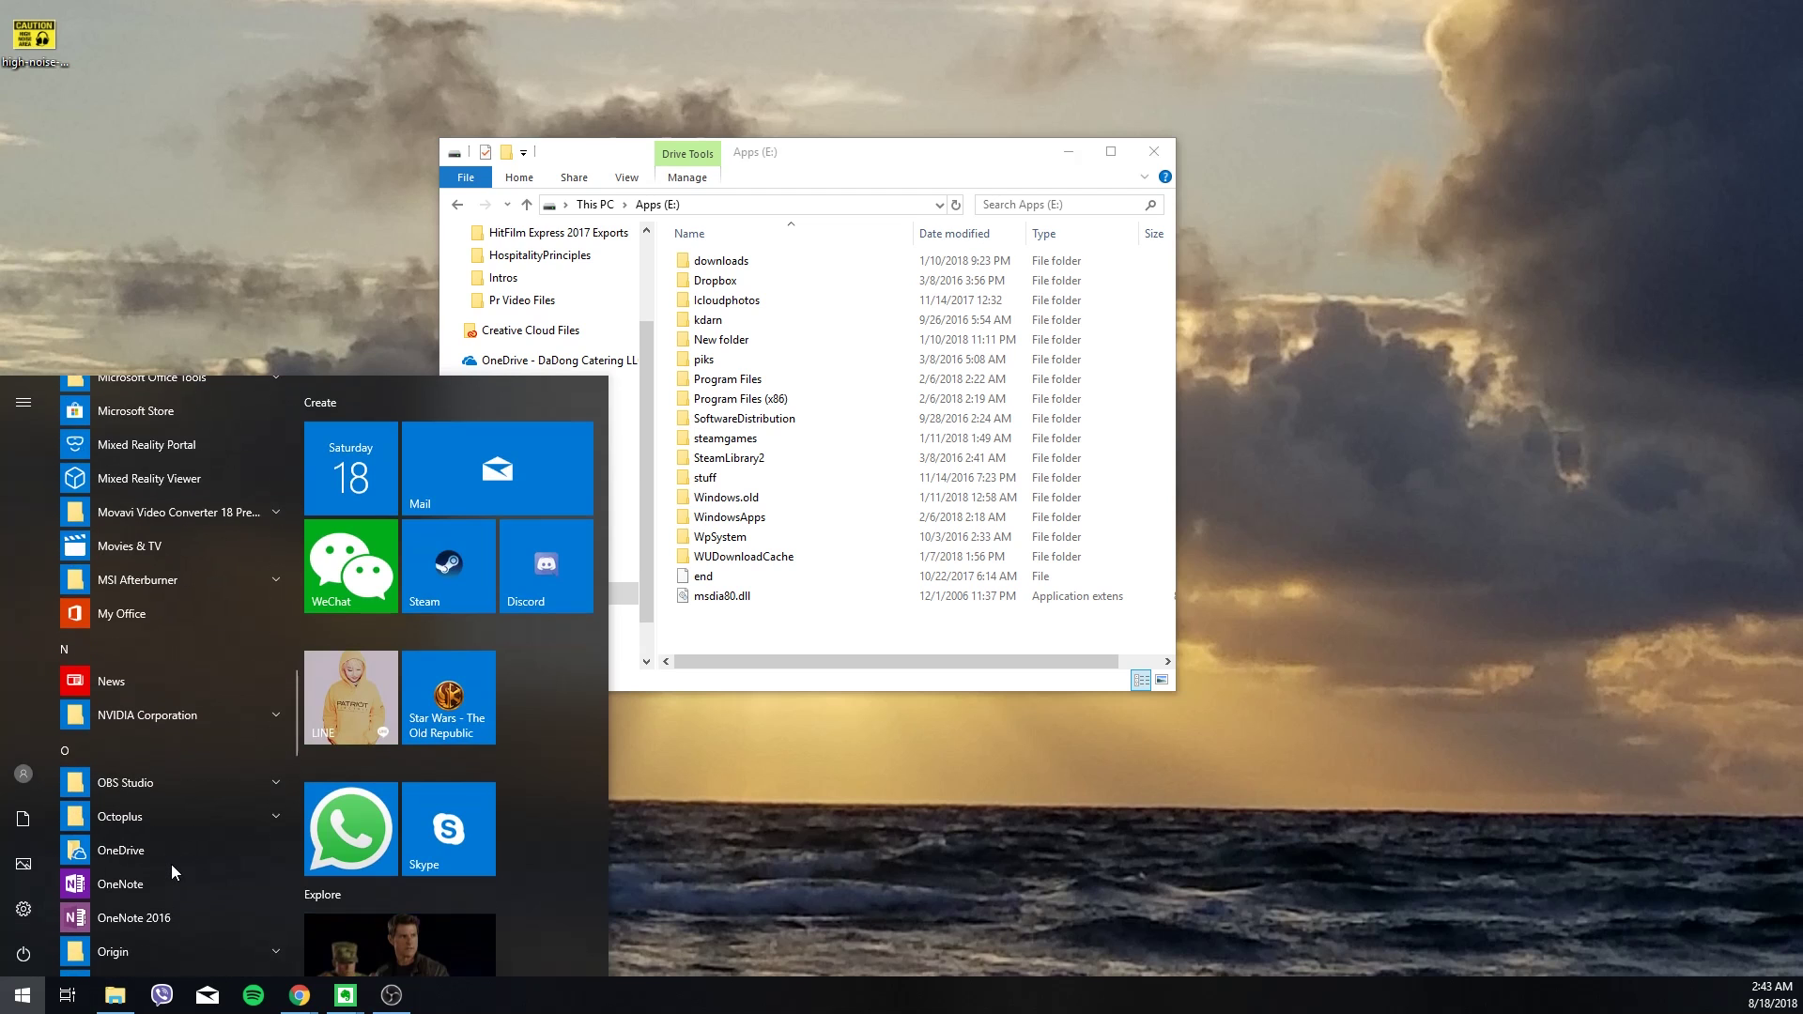
{"action": "scroll", "coordinate": [171, 866], "scroll_direction": "up", "scroll_amount": 20}
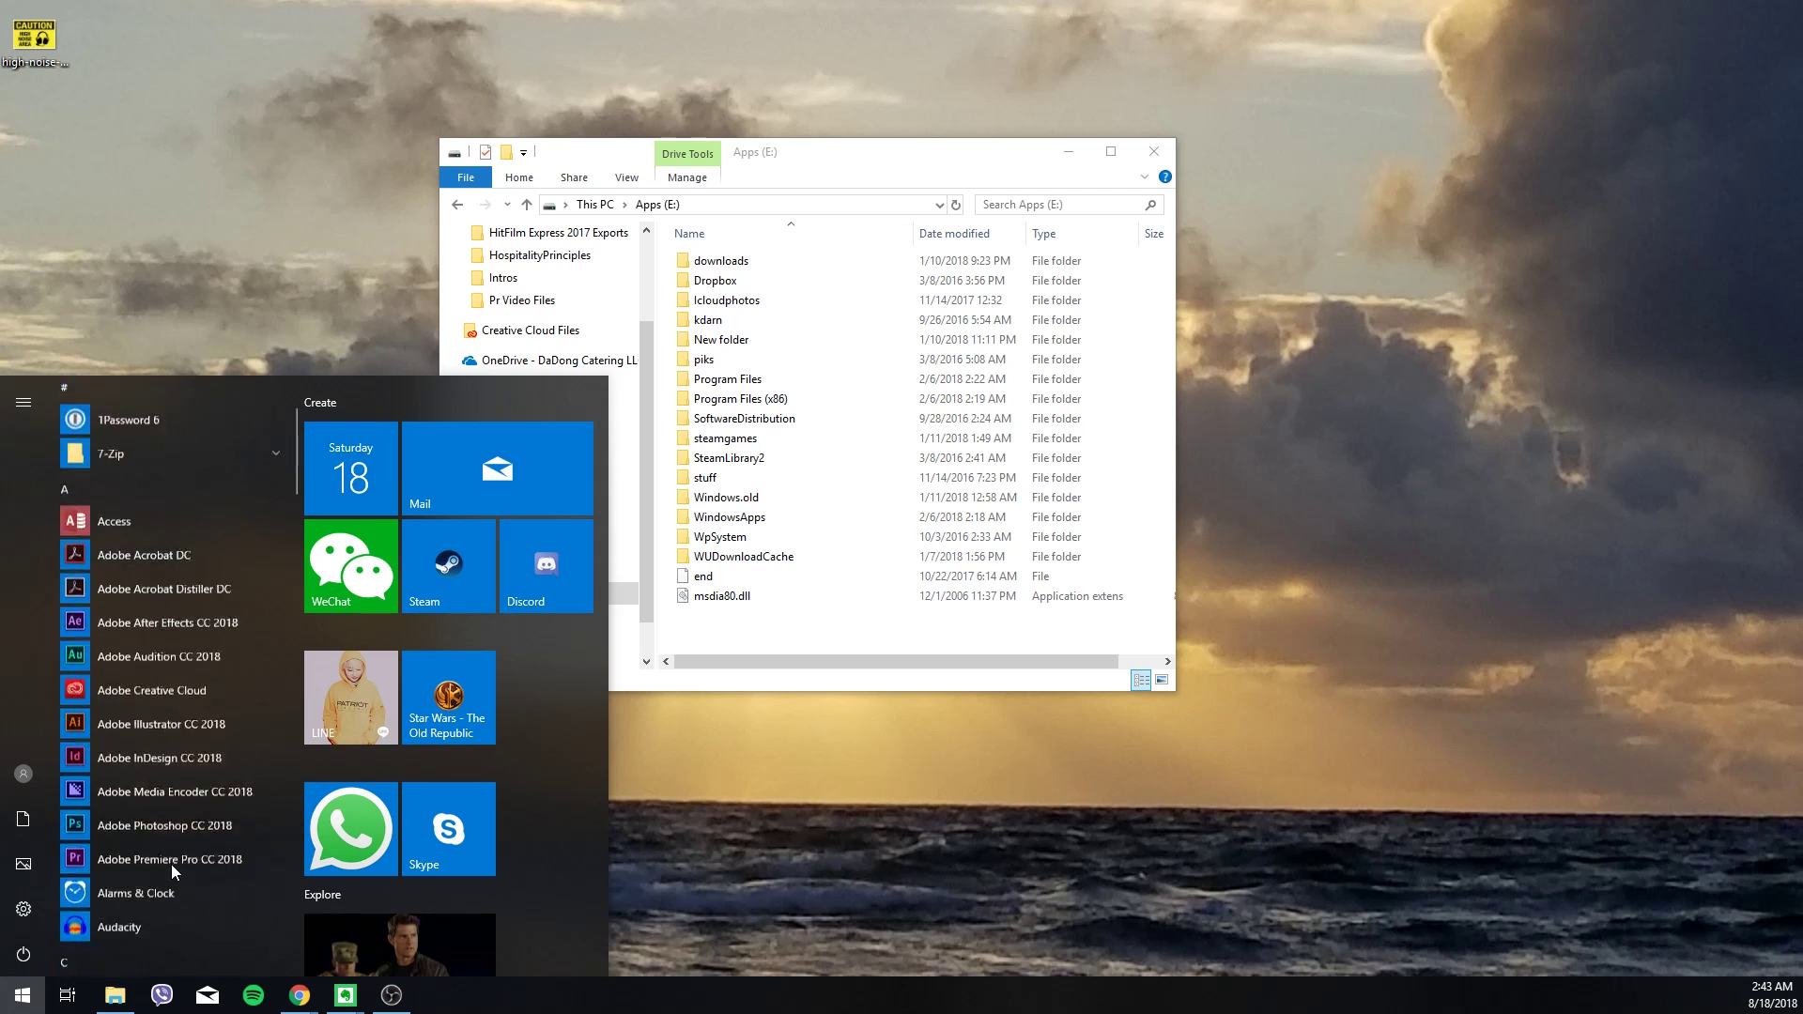
{"action": "key", "text": "Escape"}
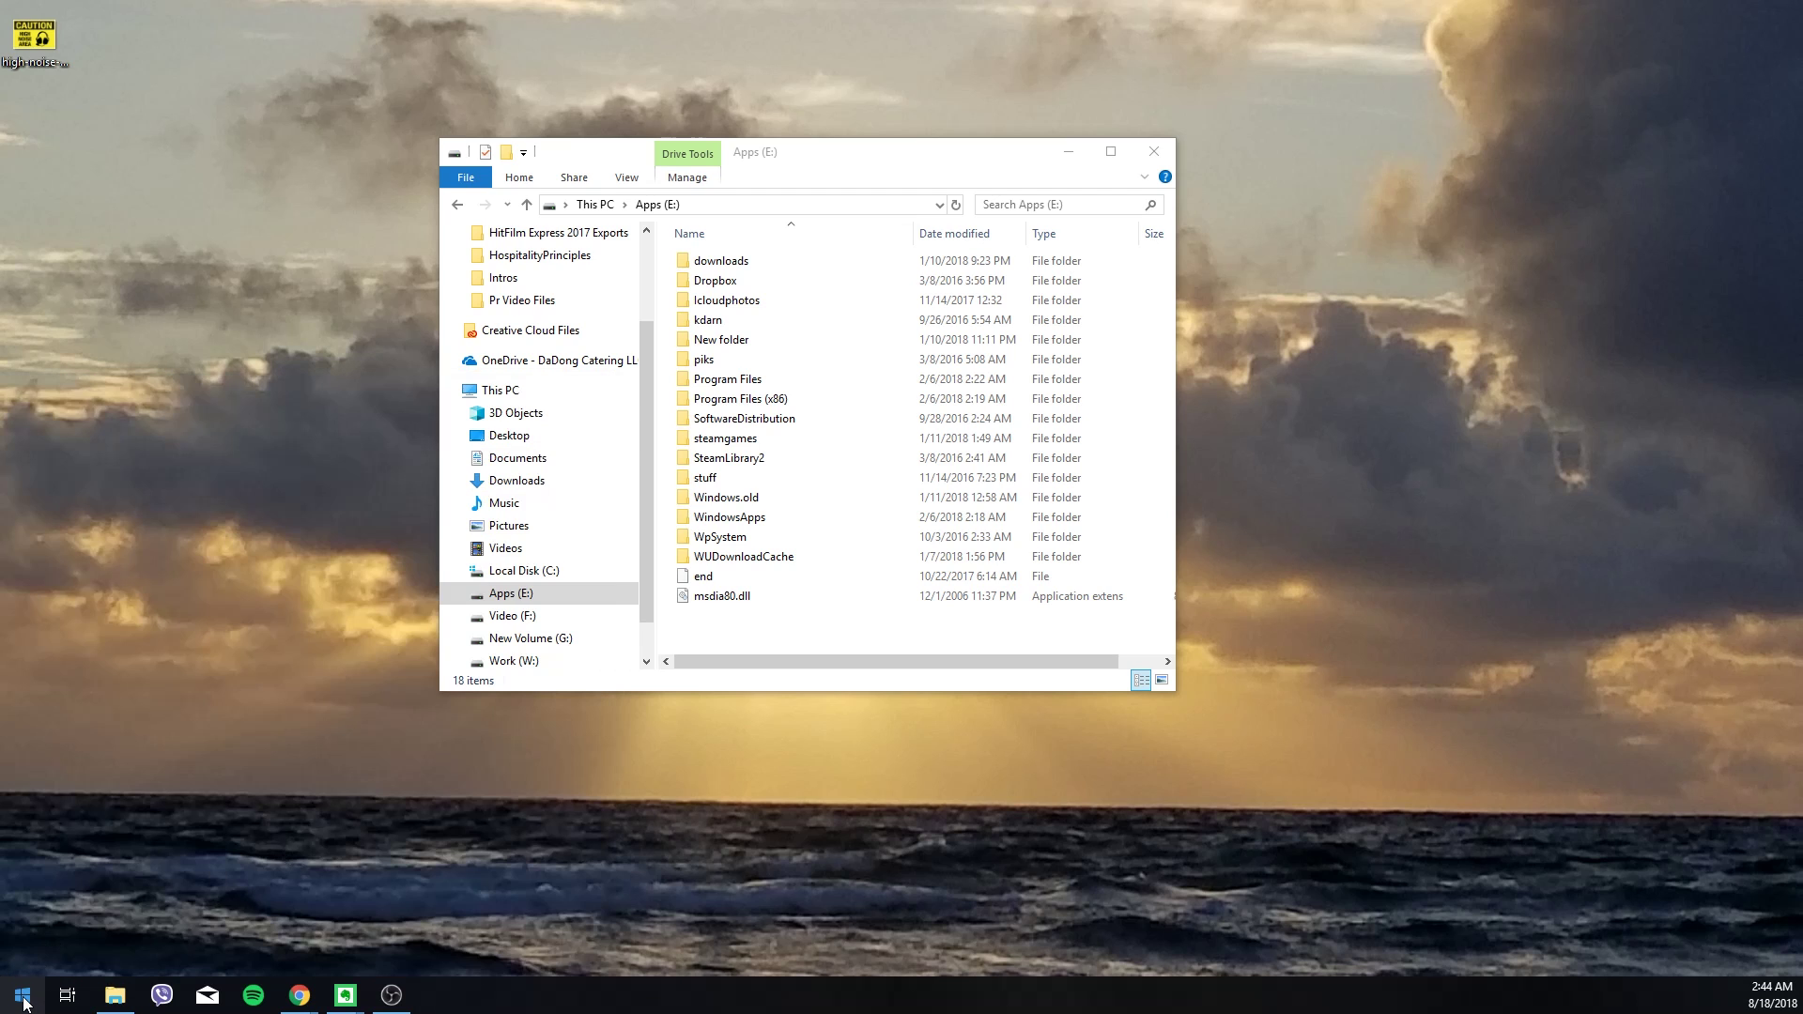
- Launch regedit from the Run box and reposition the Registry Editor window
{"action": "right_click", "coordinate": [23, 1002]}
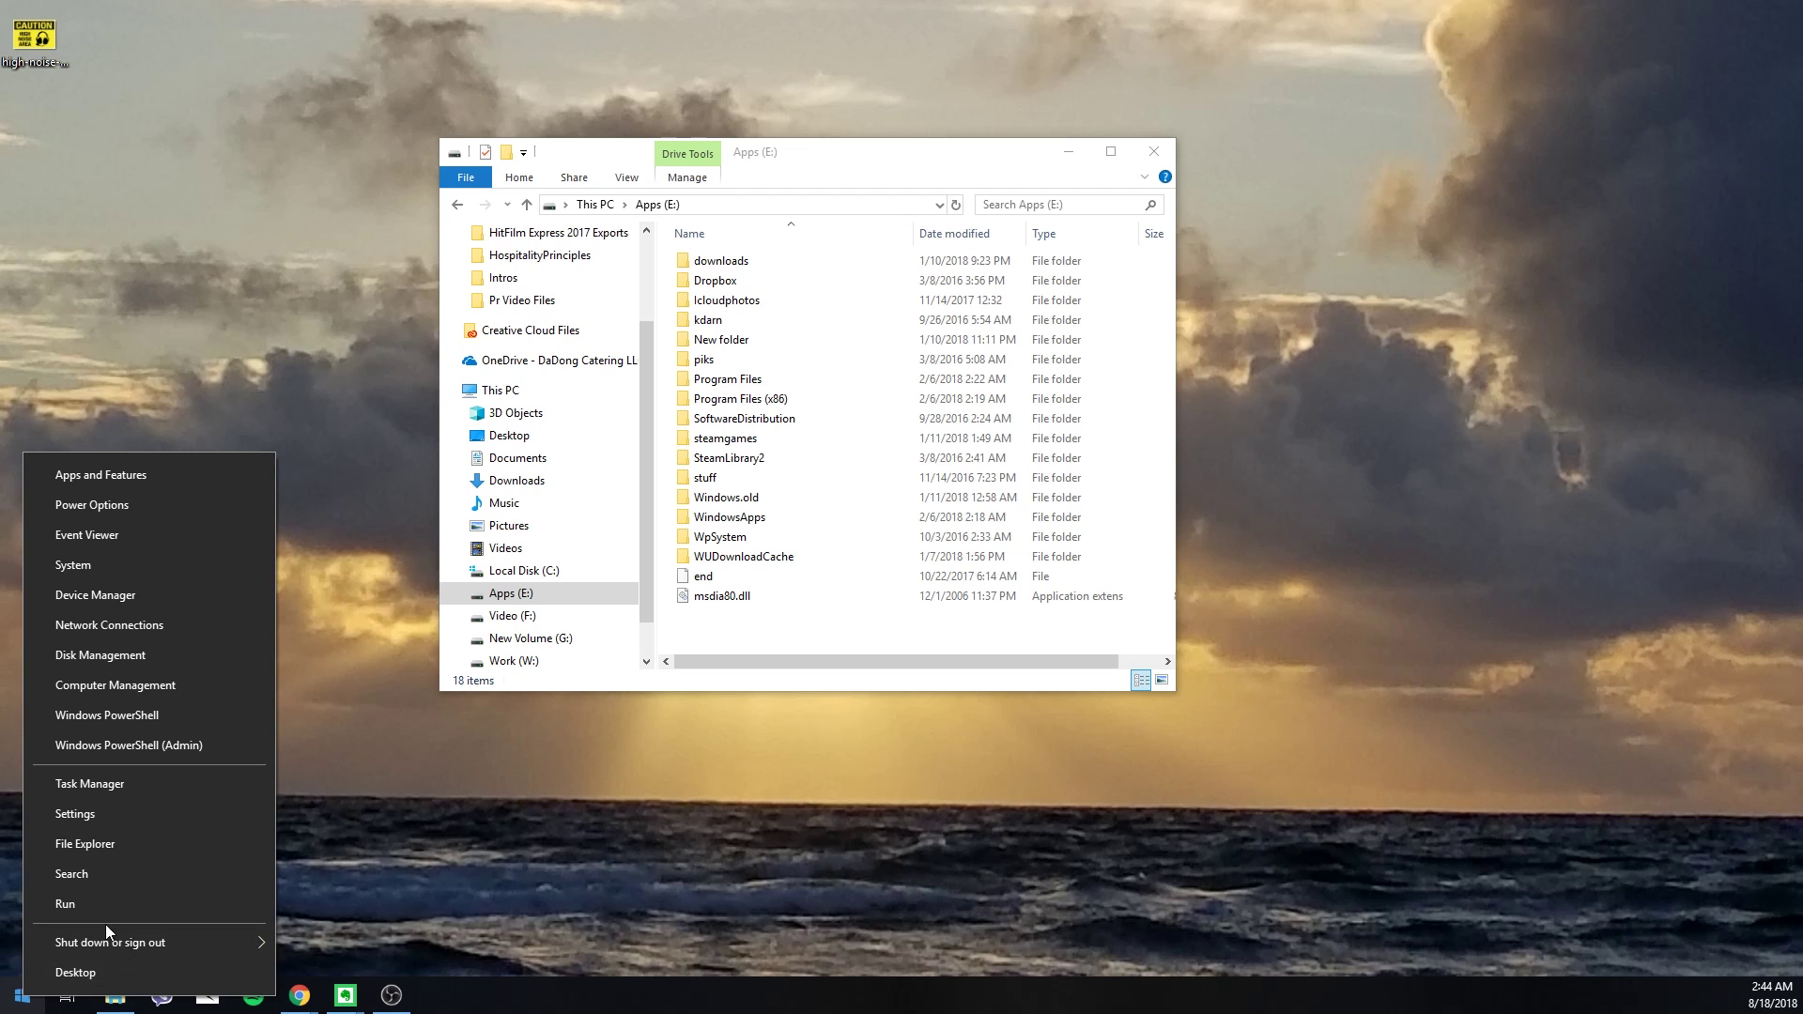
{"action": "left_click", "coordinate": [117, 901]}
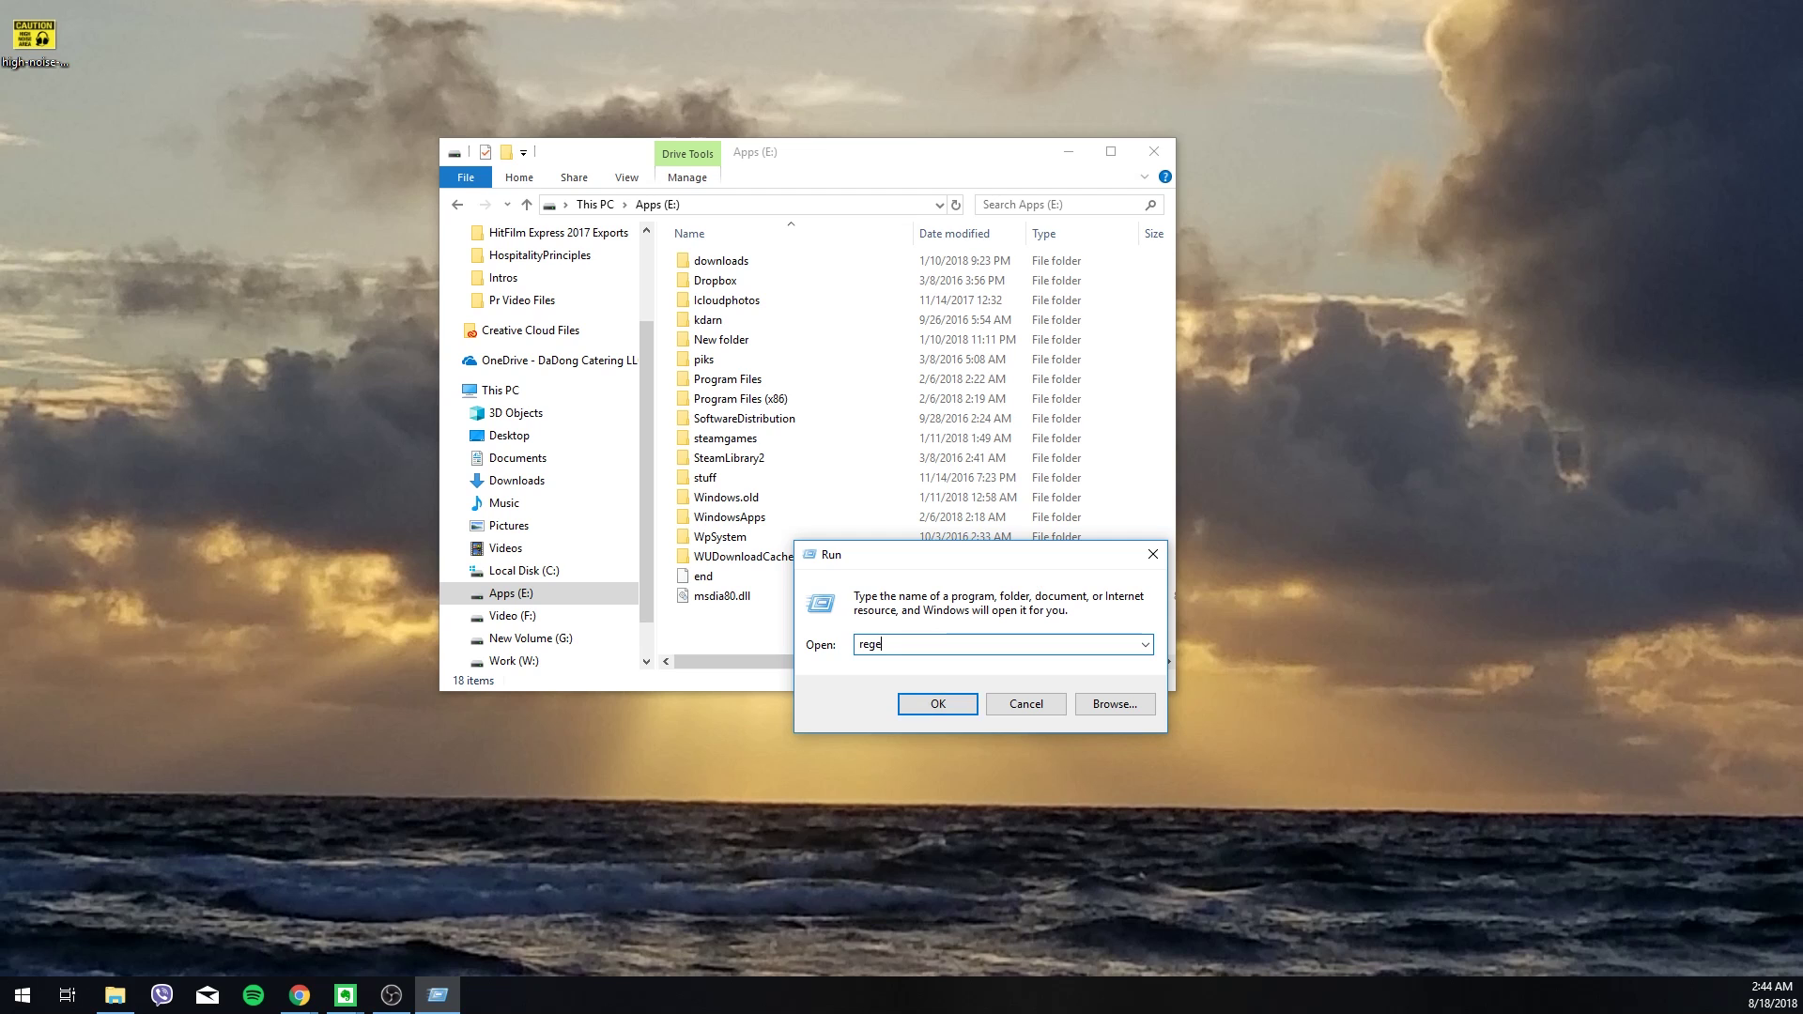
{"action": "type", "text": "it"}
{"action": "key", "text": "Return"}
{"action": "left_click_drag", "start_coordinate": [595, 76], "coordinate": [764, 157]}
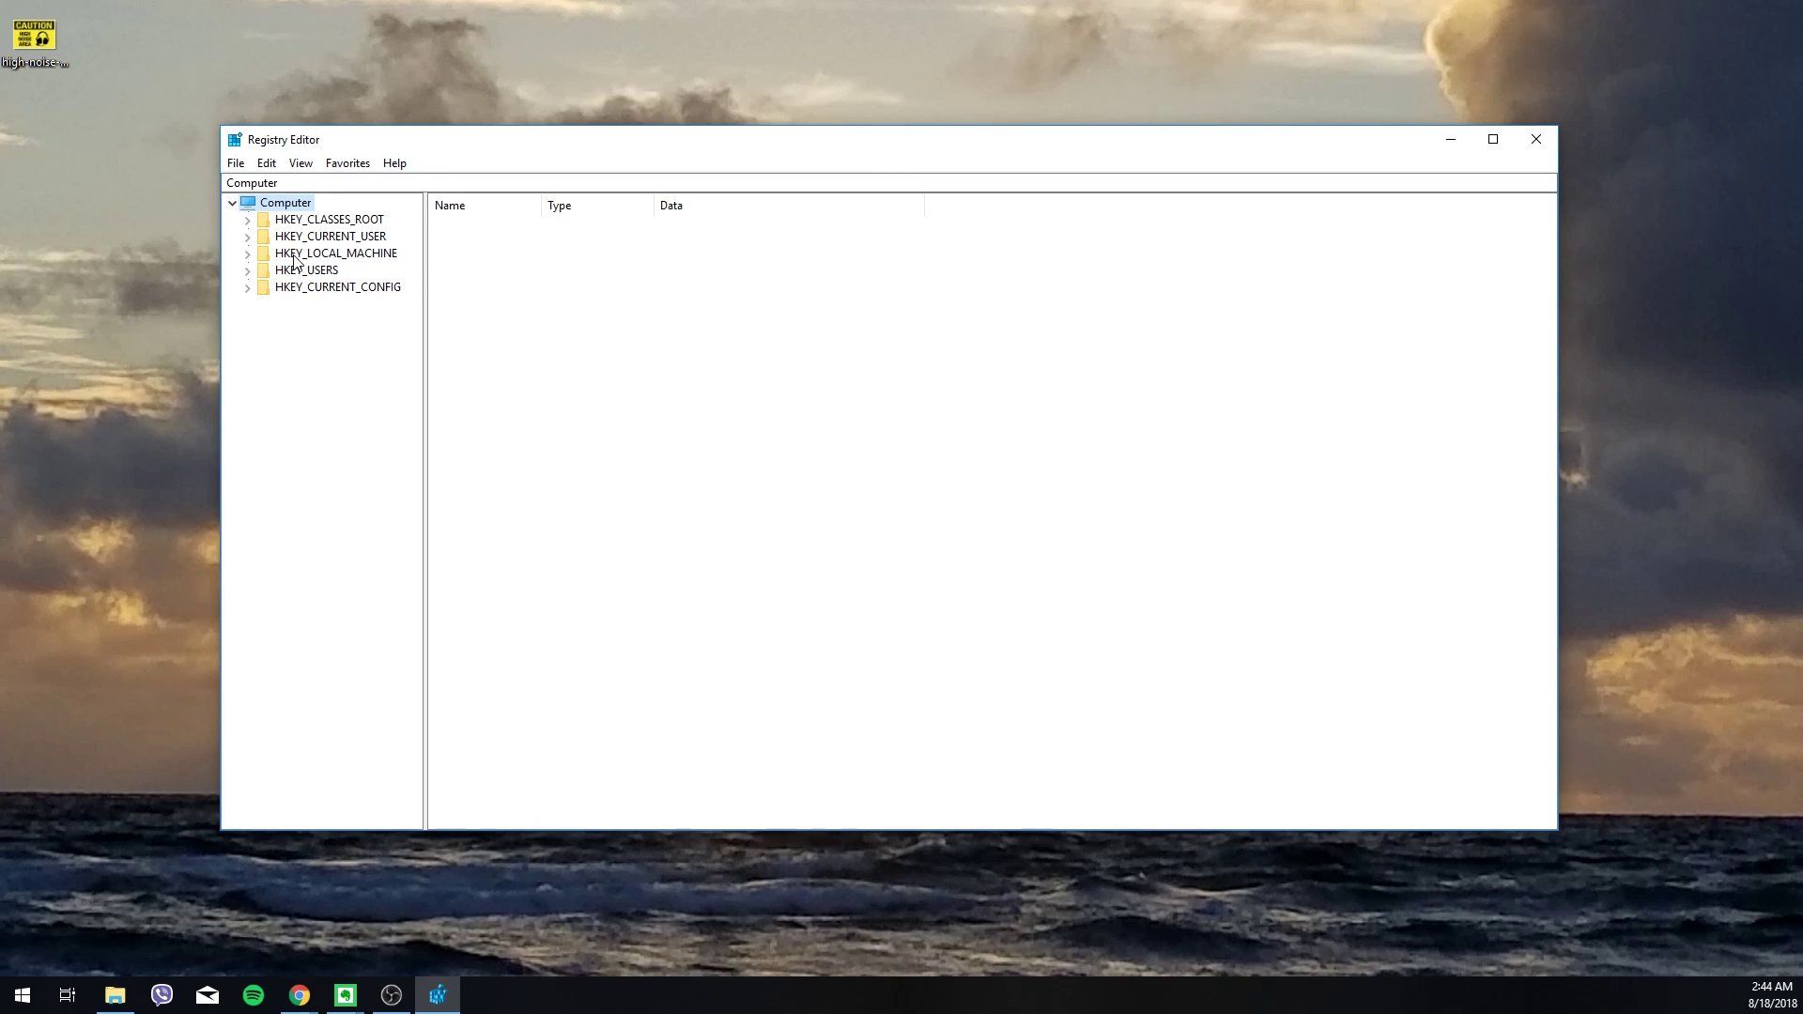
- Expand HKEY_LOCAL_MACHINE\SOFTWARE\Microsoft\Windows\CurrentVersion in the key tree
{"action": "left_click", "coordinate": [249, 254]}
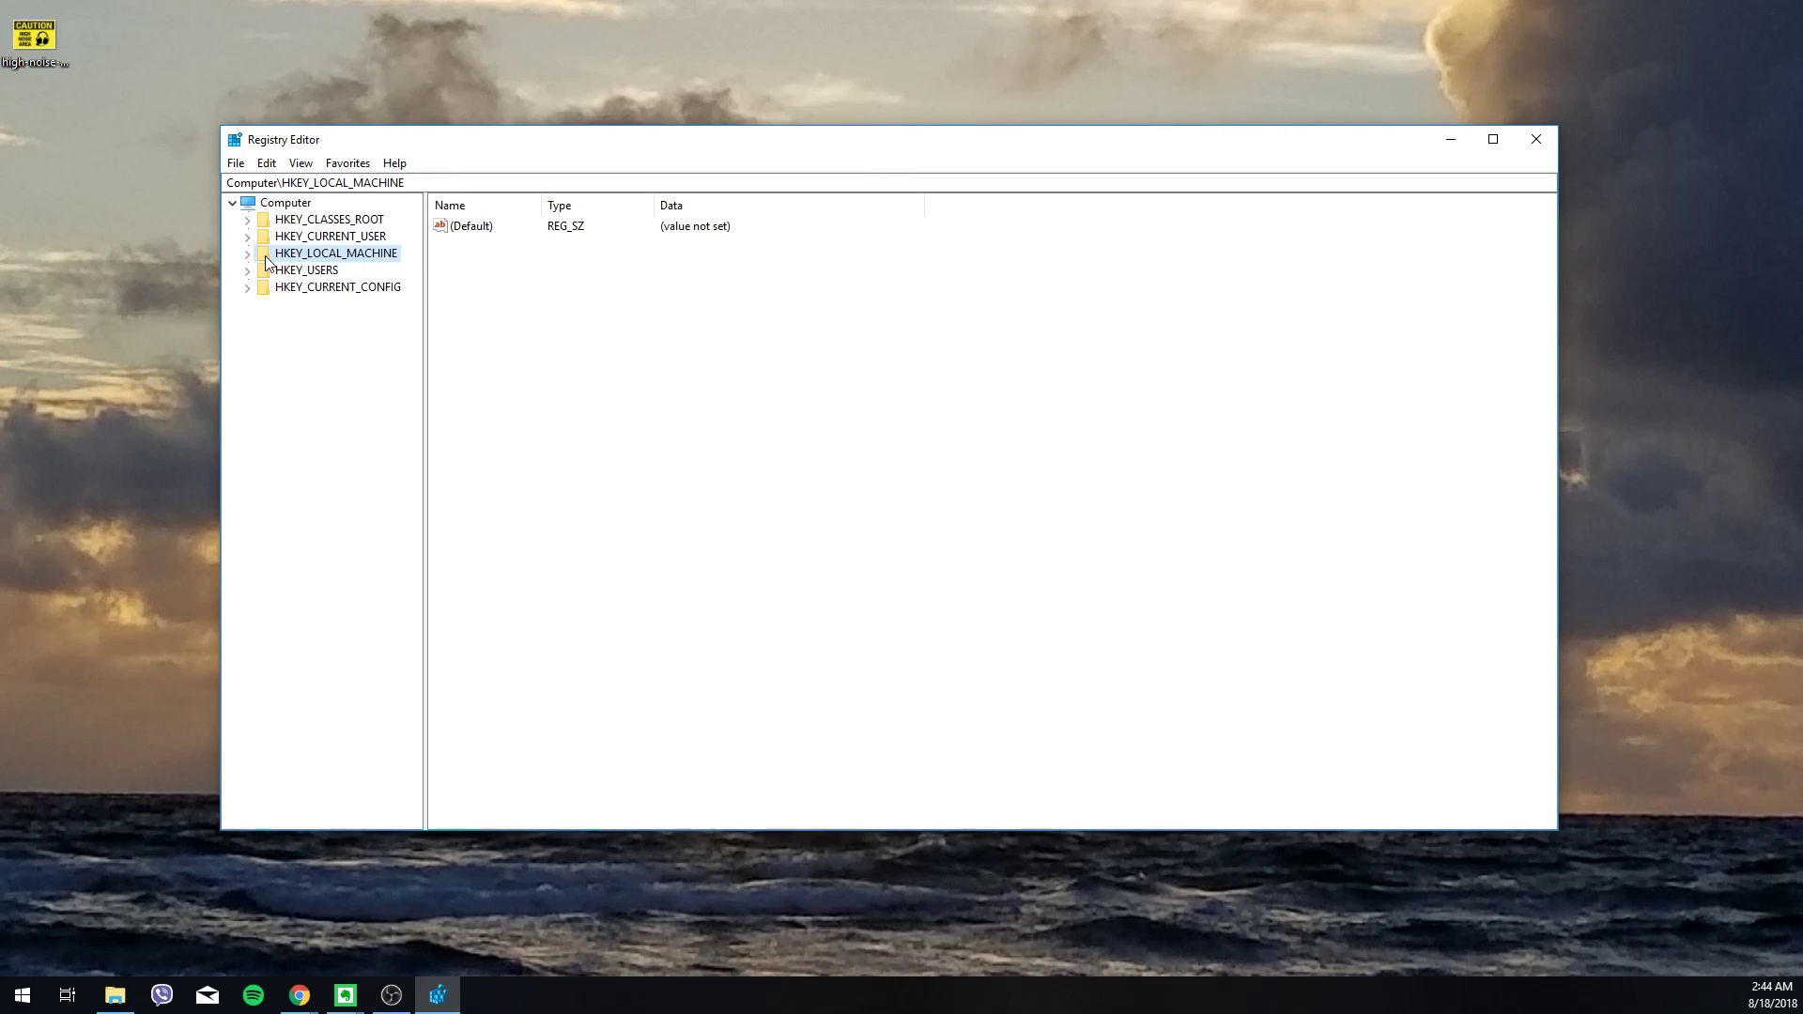
{"action": "left_click", "coordinate": [248, 254]}
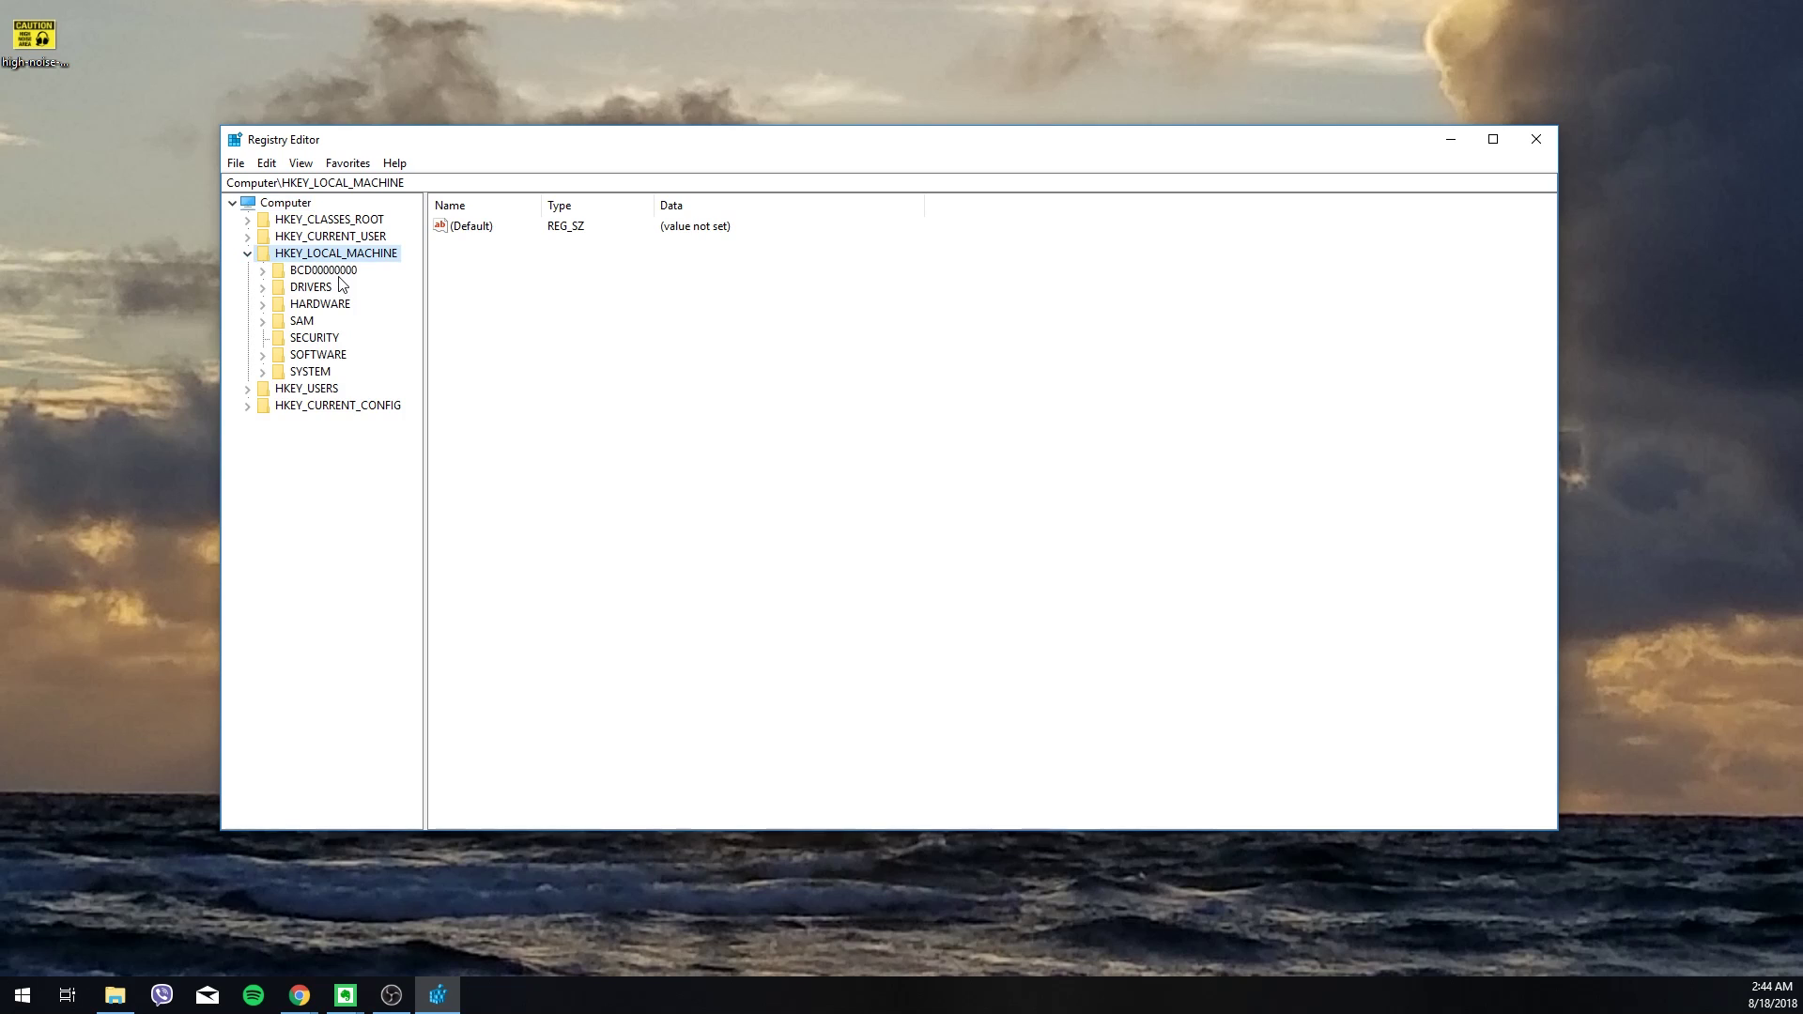
{"action": "left_click", "coordinate": [263, 356]}
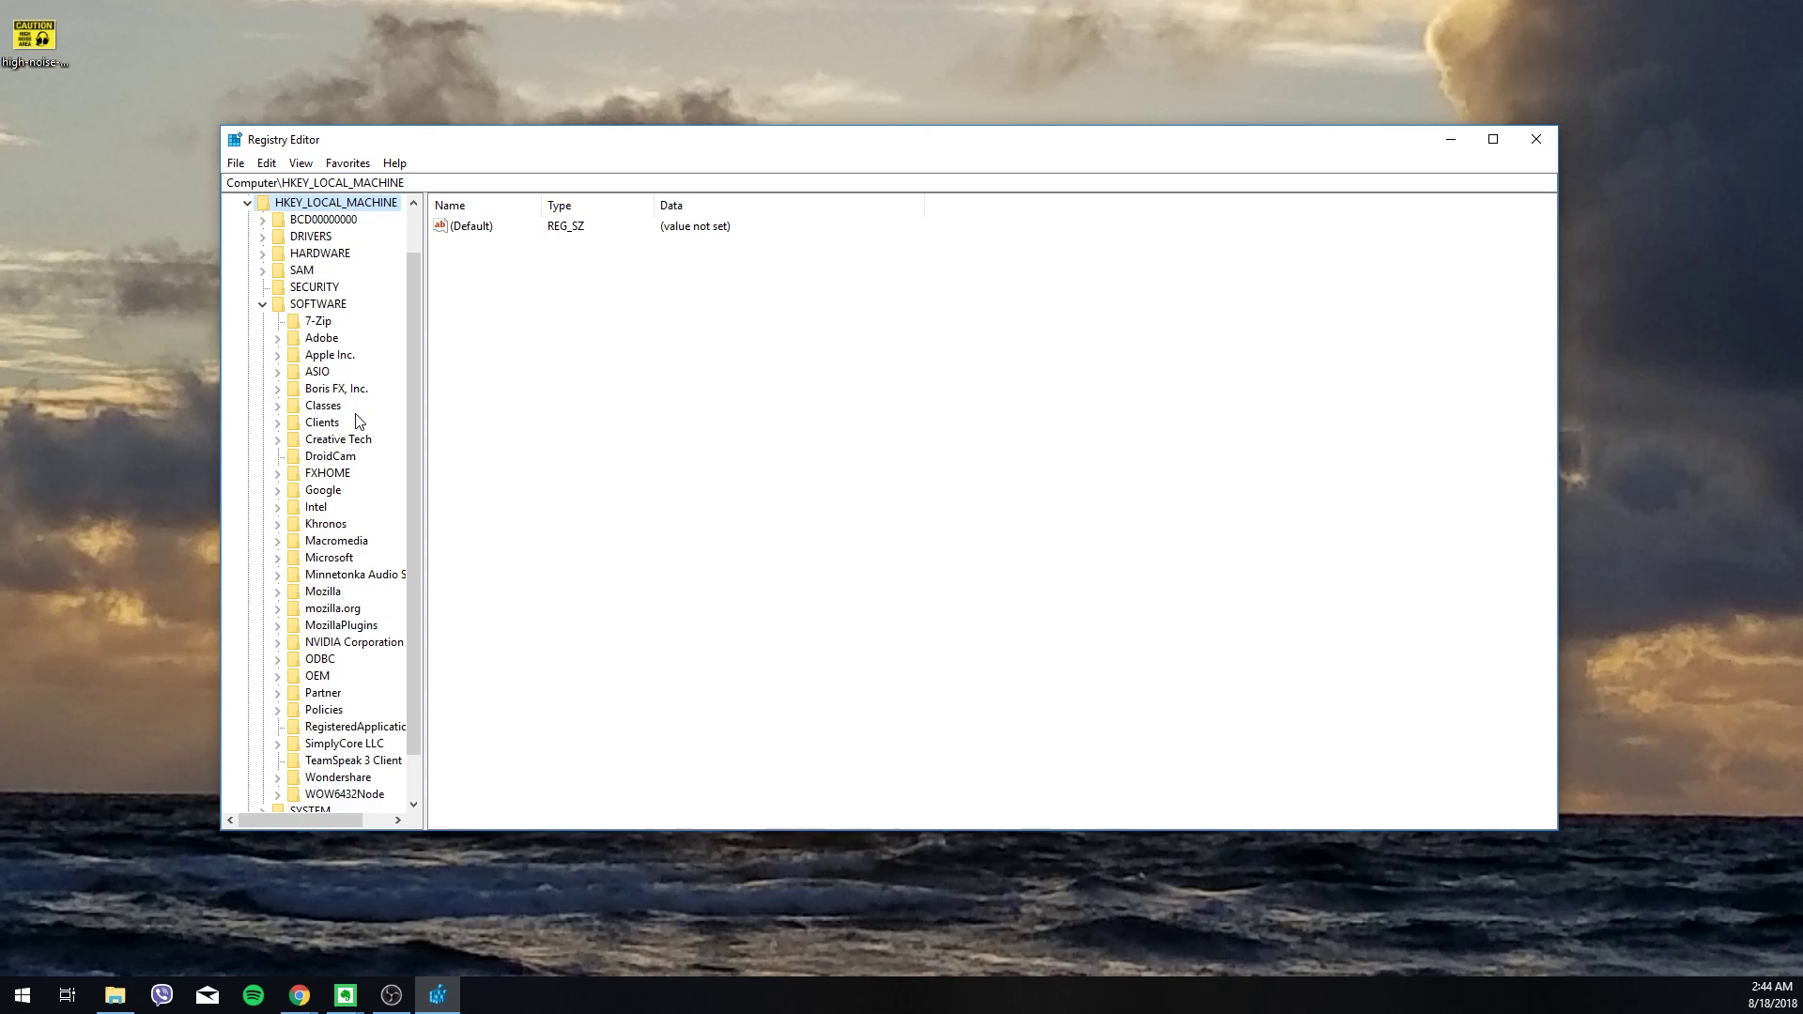
{"action": "scroll", "coordinate": [358, 418], "scroll_direction": "down", "scroll_amount": 1}
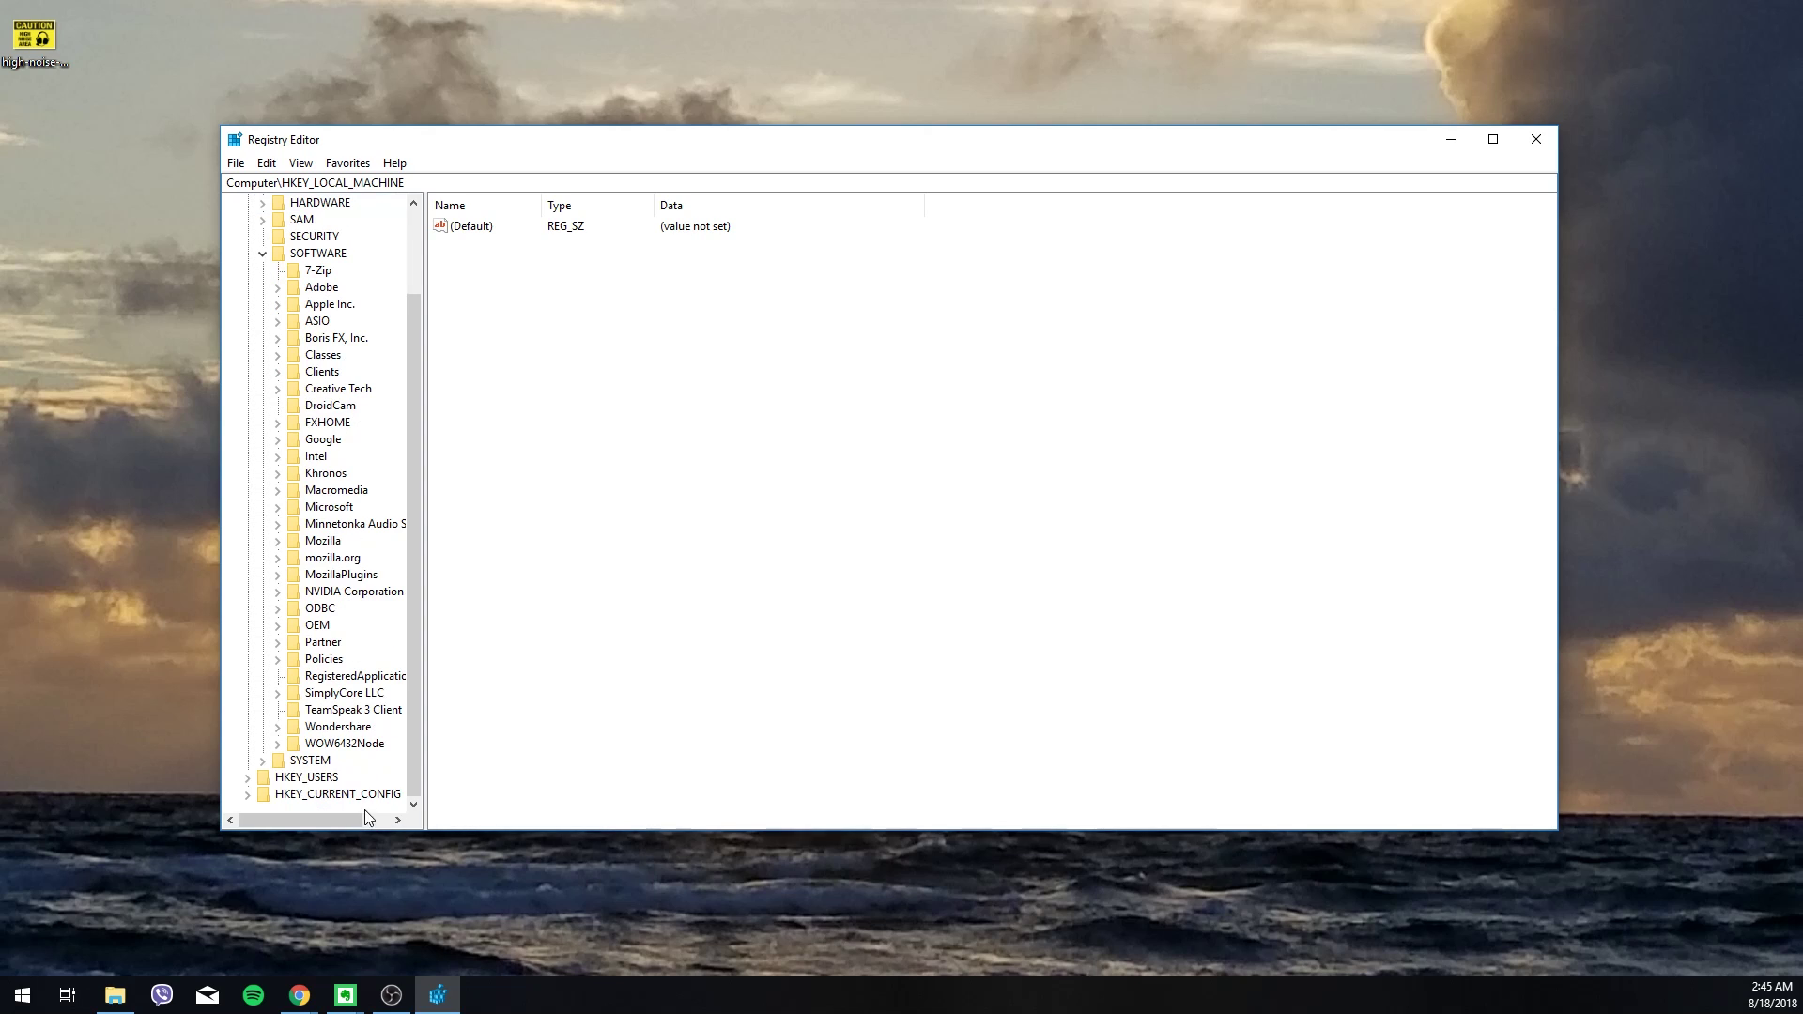
{"action": "left_click", "coordinate": [277, 506]}
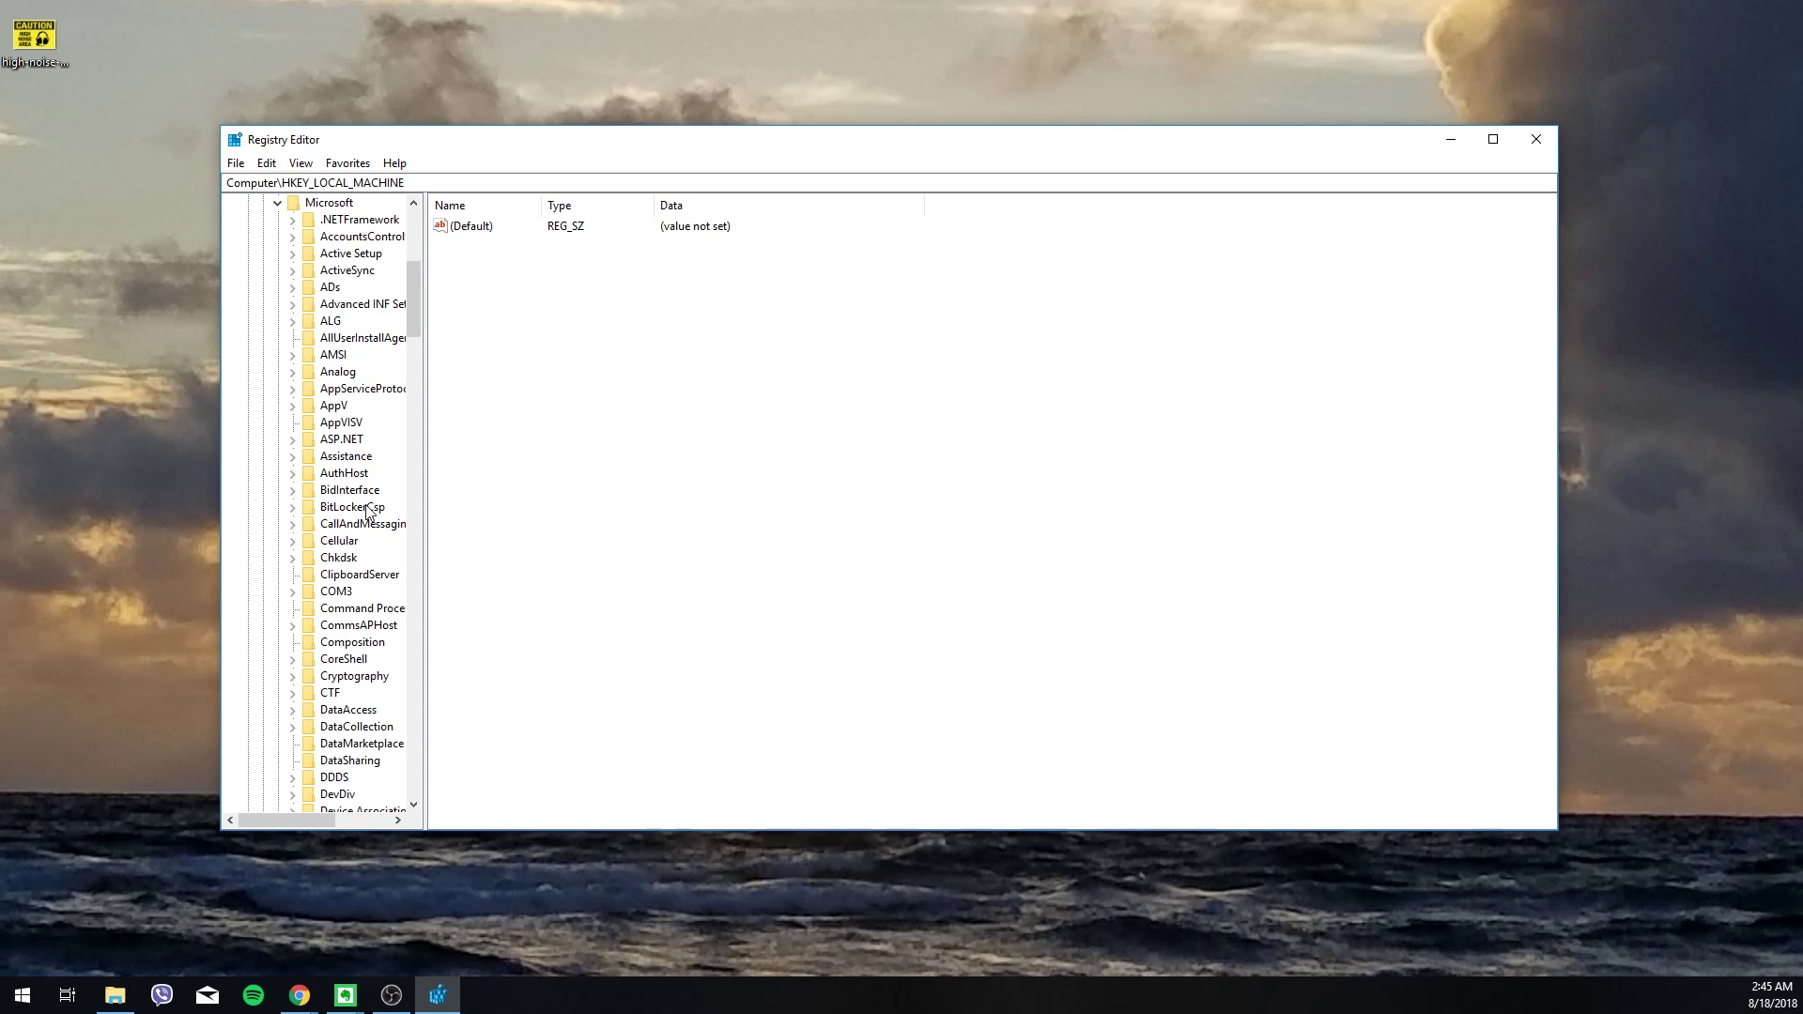
{"action": "scroll", "coordinate": [366, 657], "scroll_direction": "down", "scroll_amount": 20}
{"action": "left_click", "coordinate": [343, 711]}
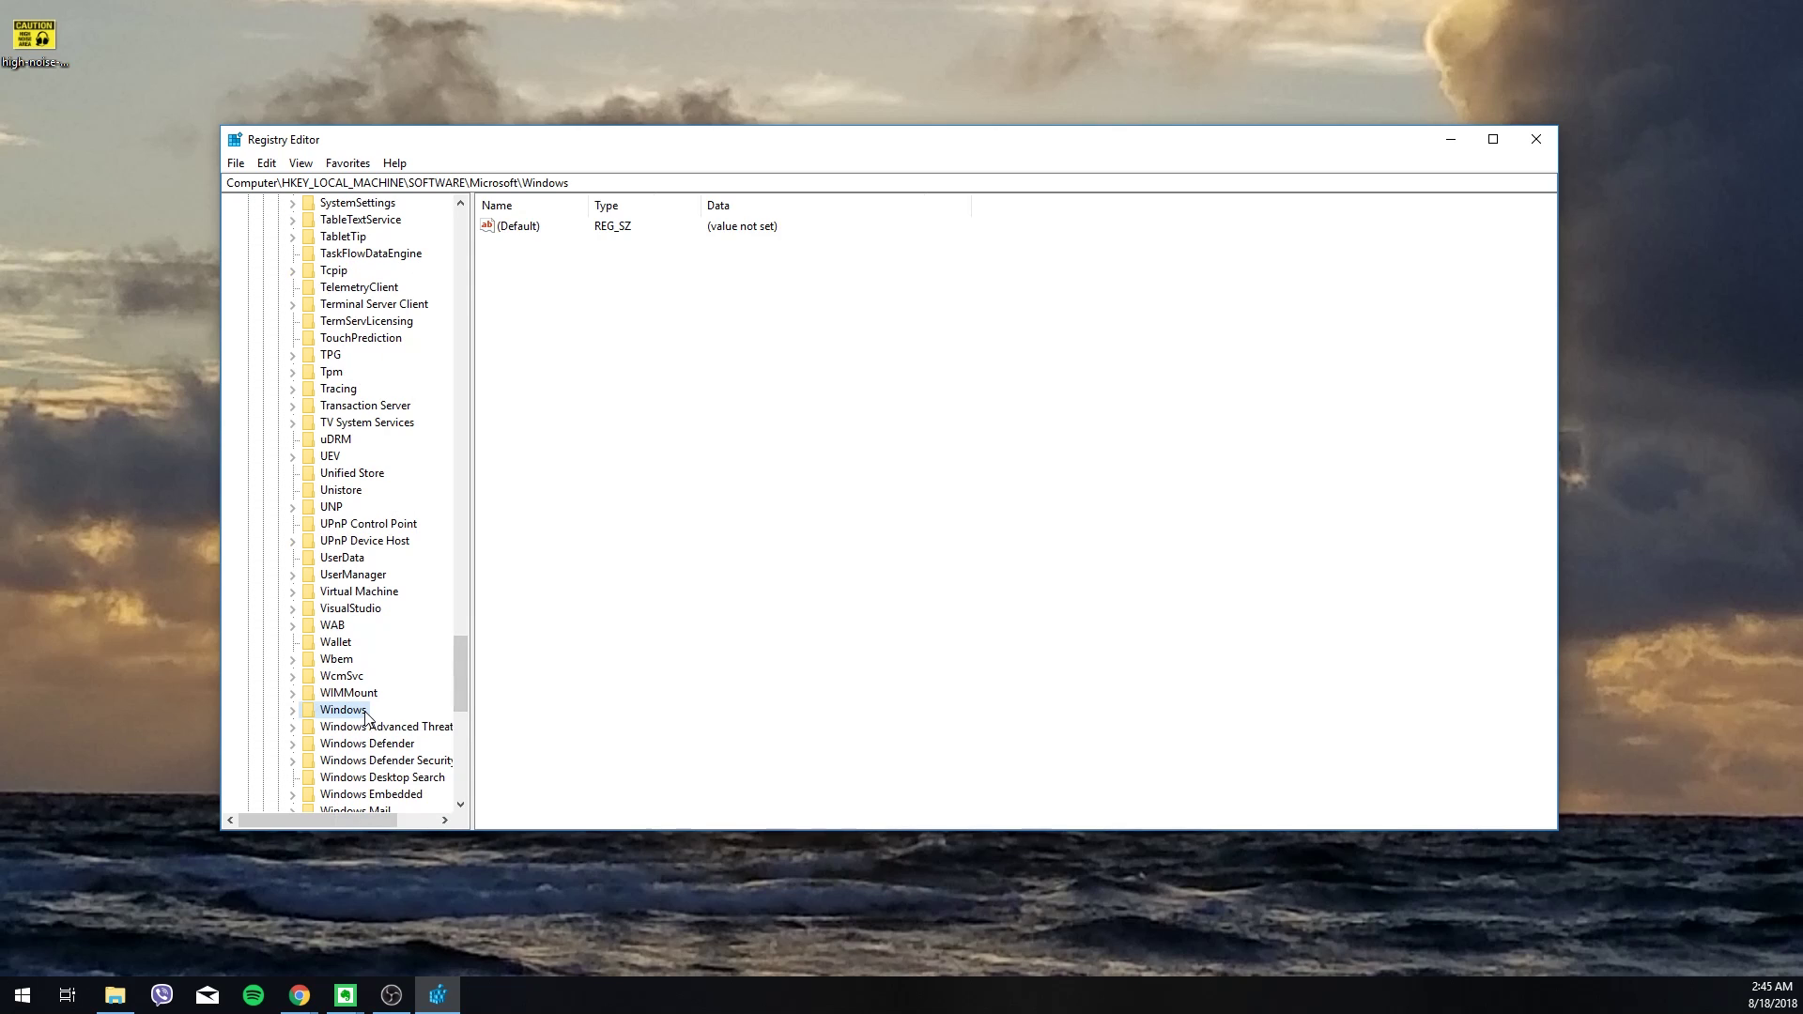
{"action": "left_click", "coordinate": [293, 711]}
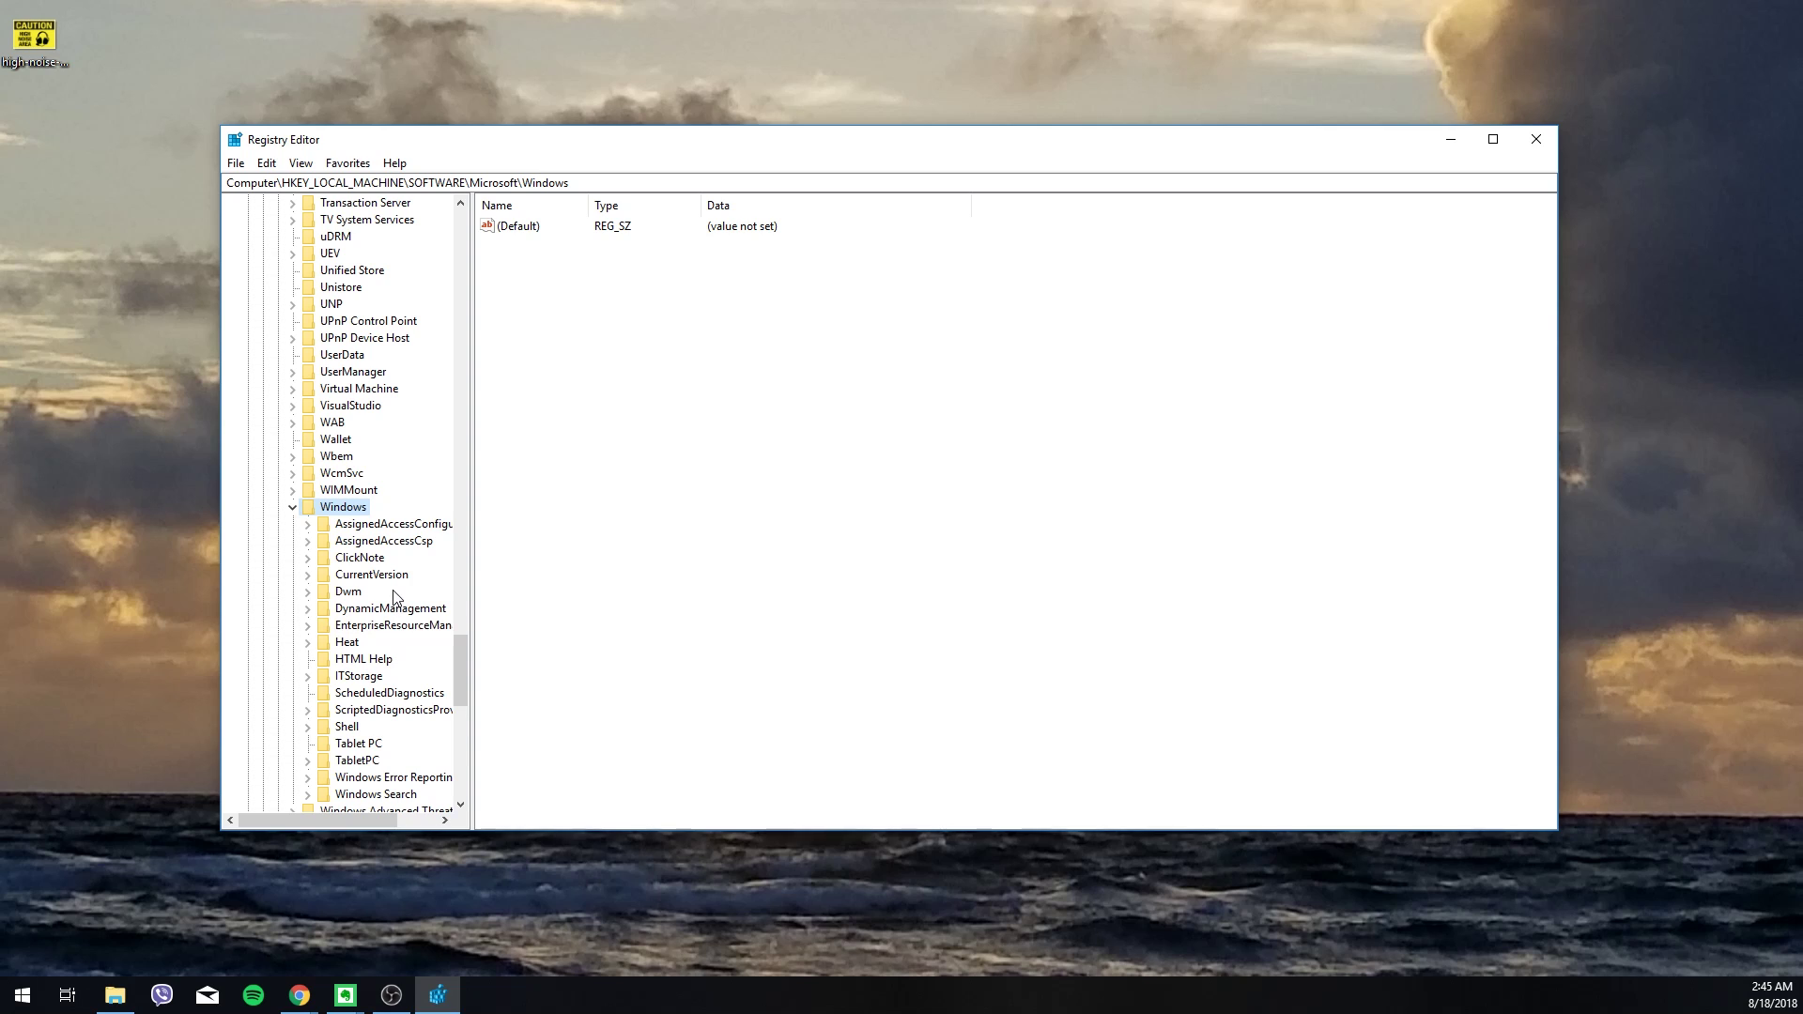
{"action": "scroll", "coordinate": [394, 597], "scroll_direction": "down", "scroll_amount": 1}
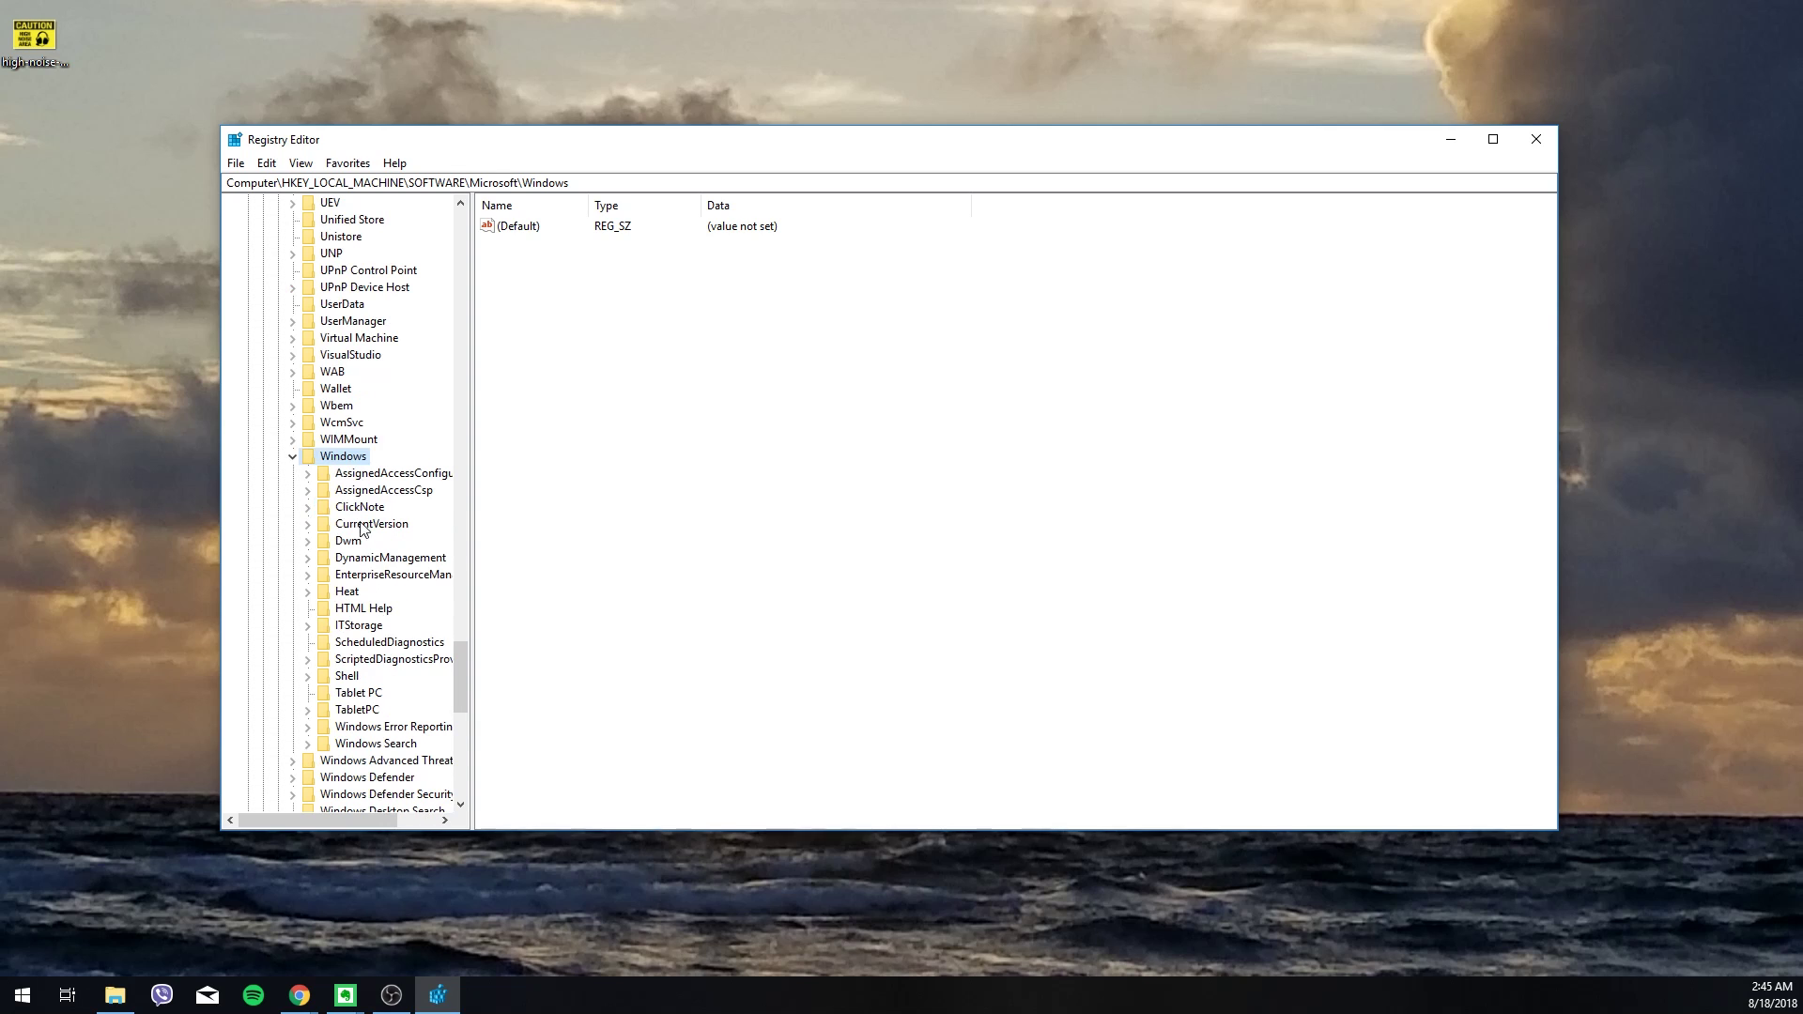
{"action": "left_click", "coordinate": [307, 525]}
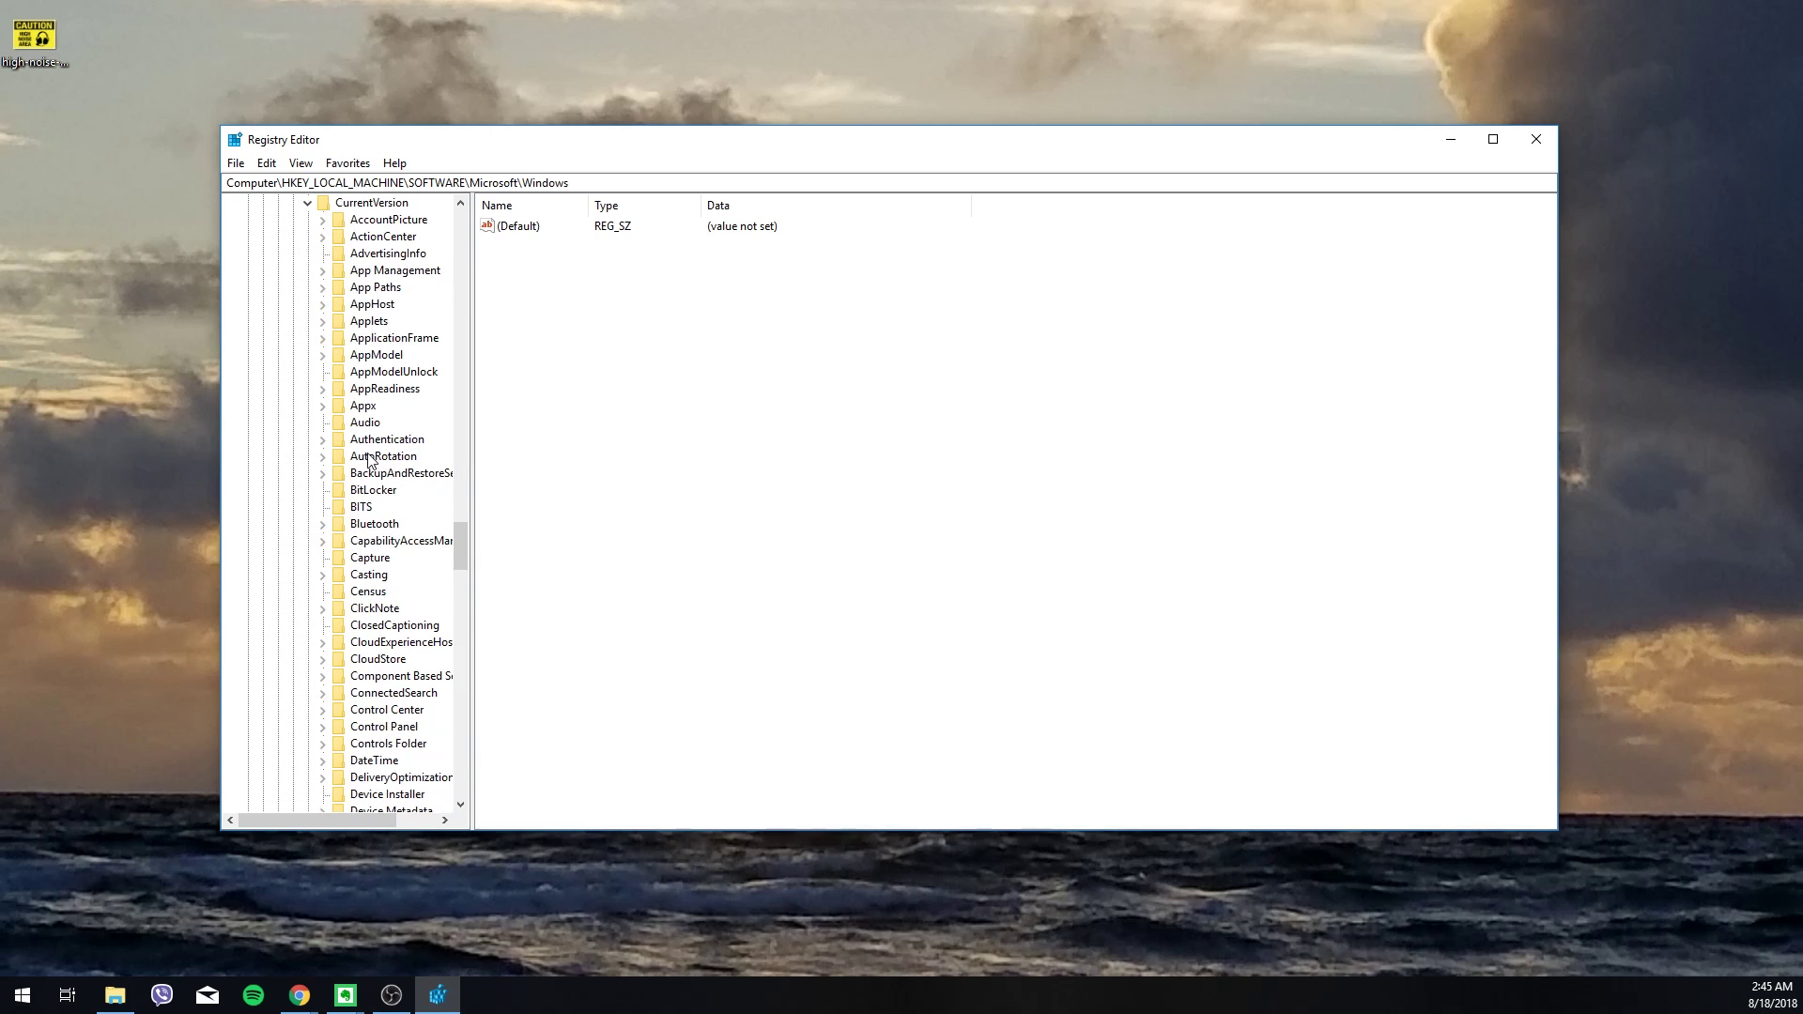
- Show the twelve CurrentVersion values and try selecting them
{"action": "key", "text": "Down"}
{"action": "left_click", "coordinate": [524, 230]}
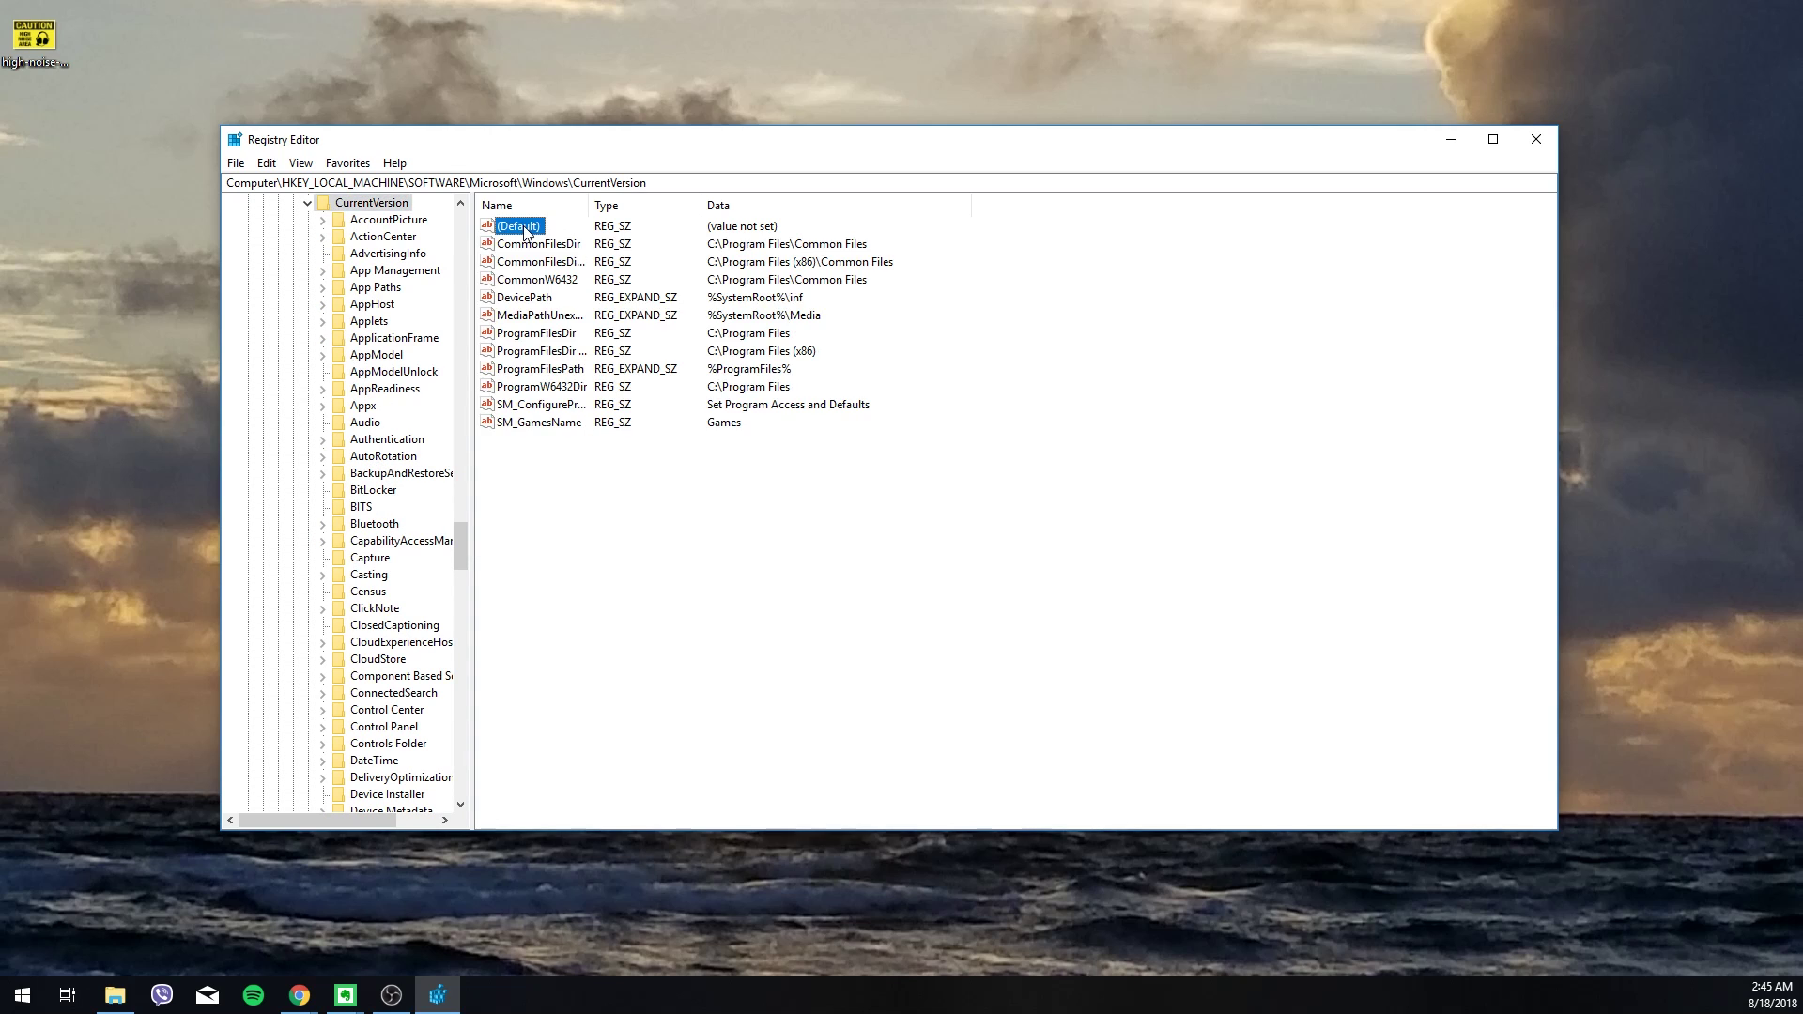
{"action": "right_click", "coordinate": [523, 226]}
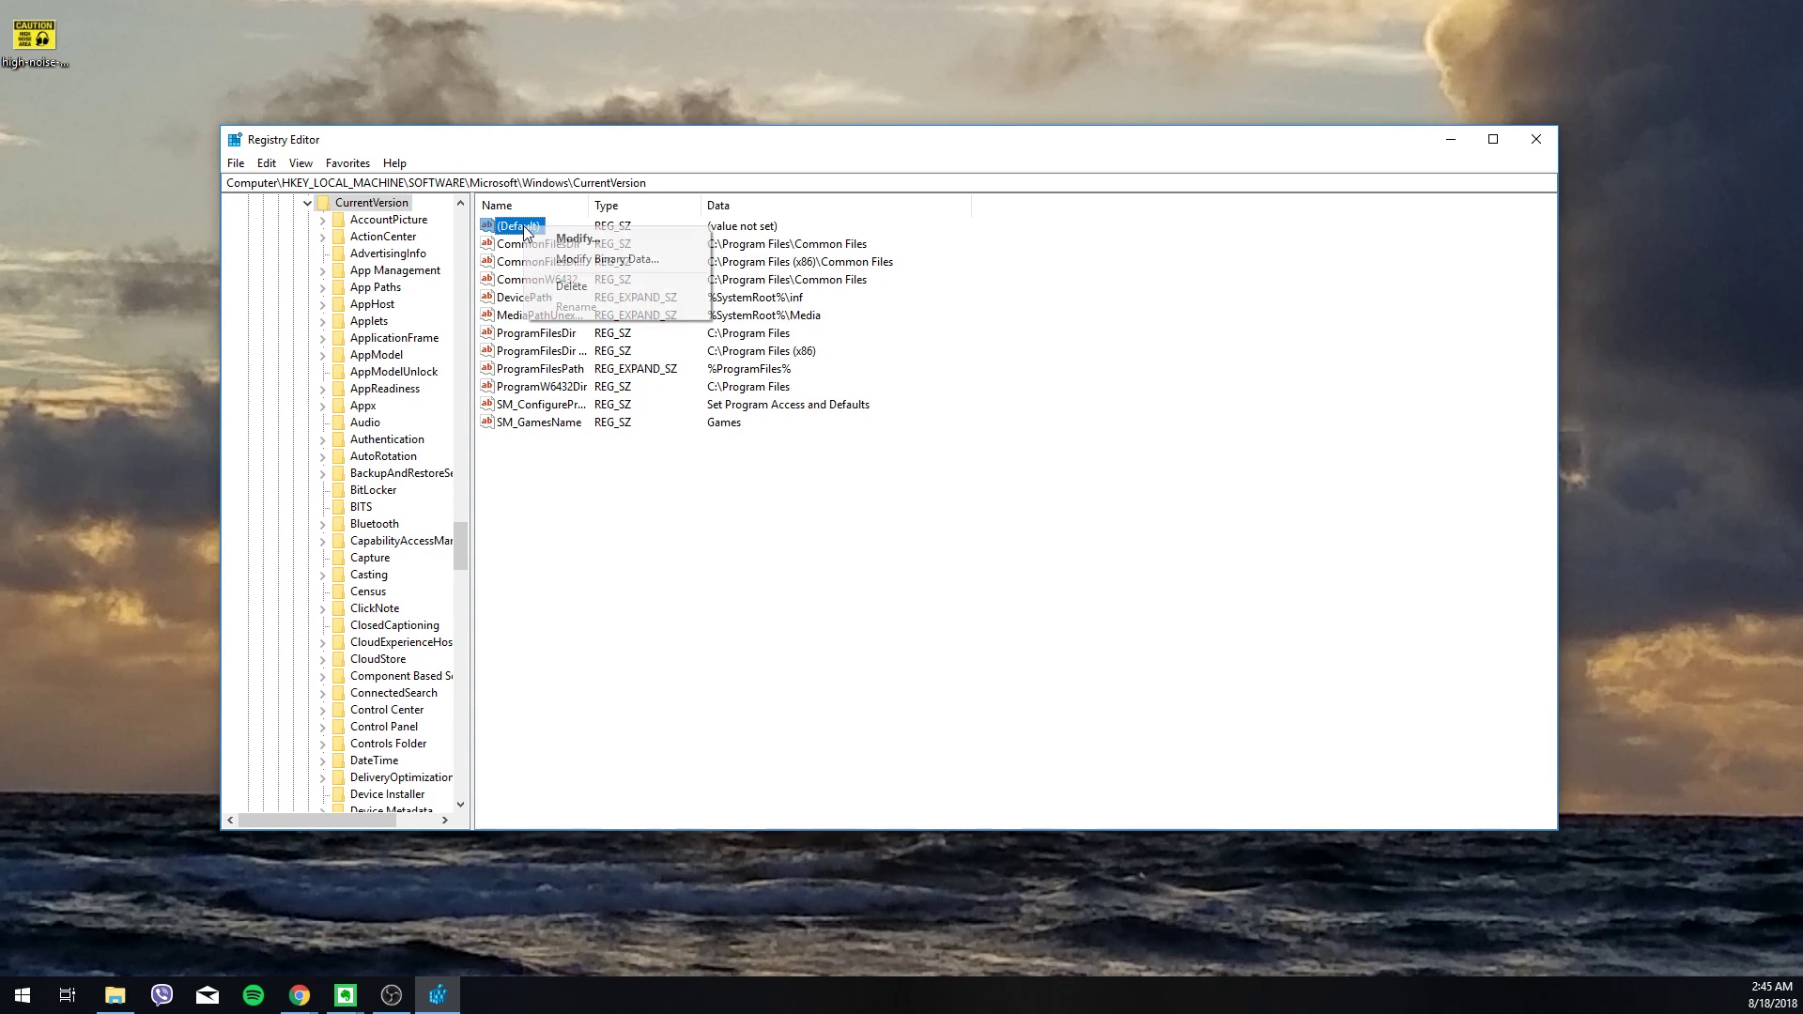
{"action": "left_click", "coordinate": [586, 494]}
{"action": "left_click_drag", "start_coordinate": [595, 508], "coordinate": [744, 207]}
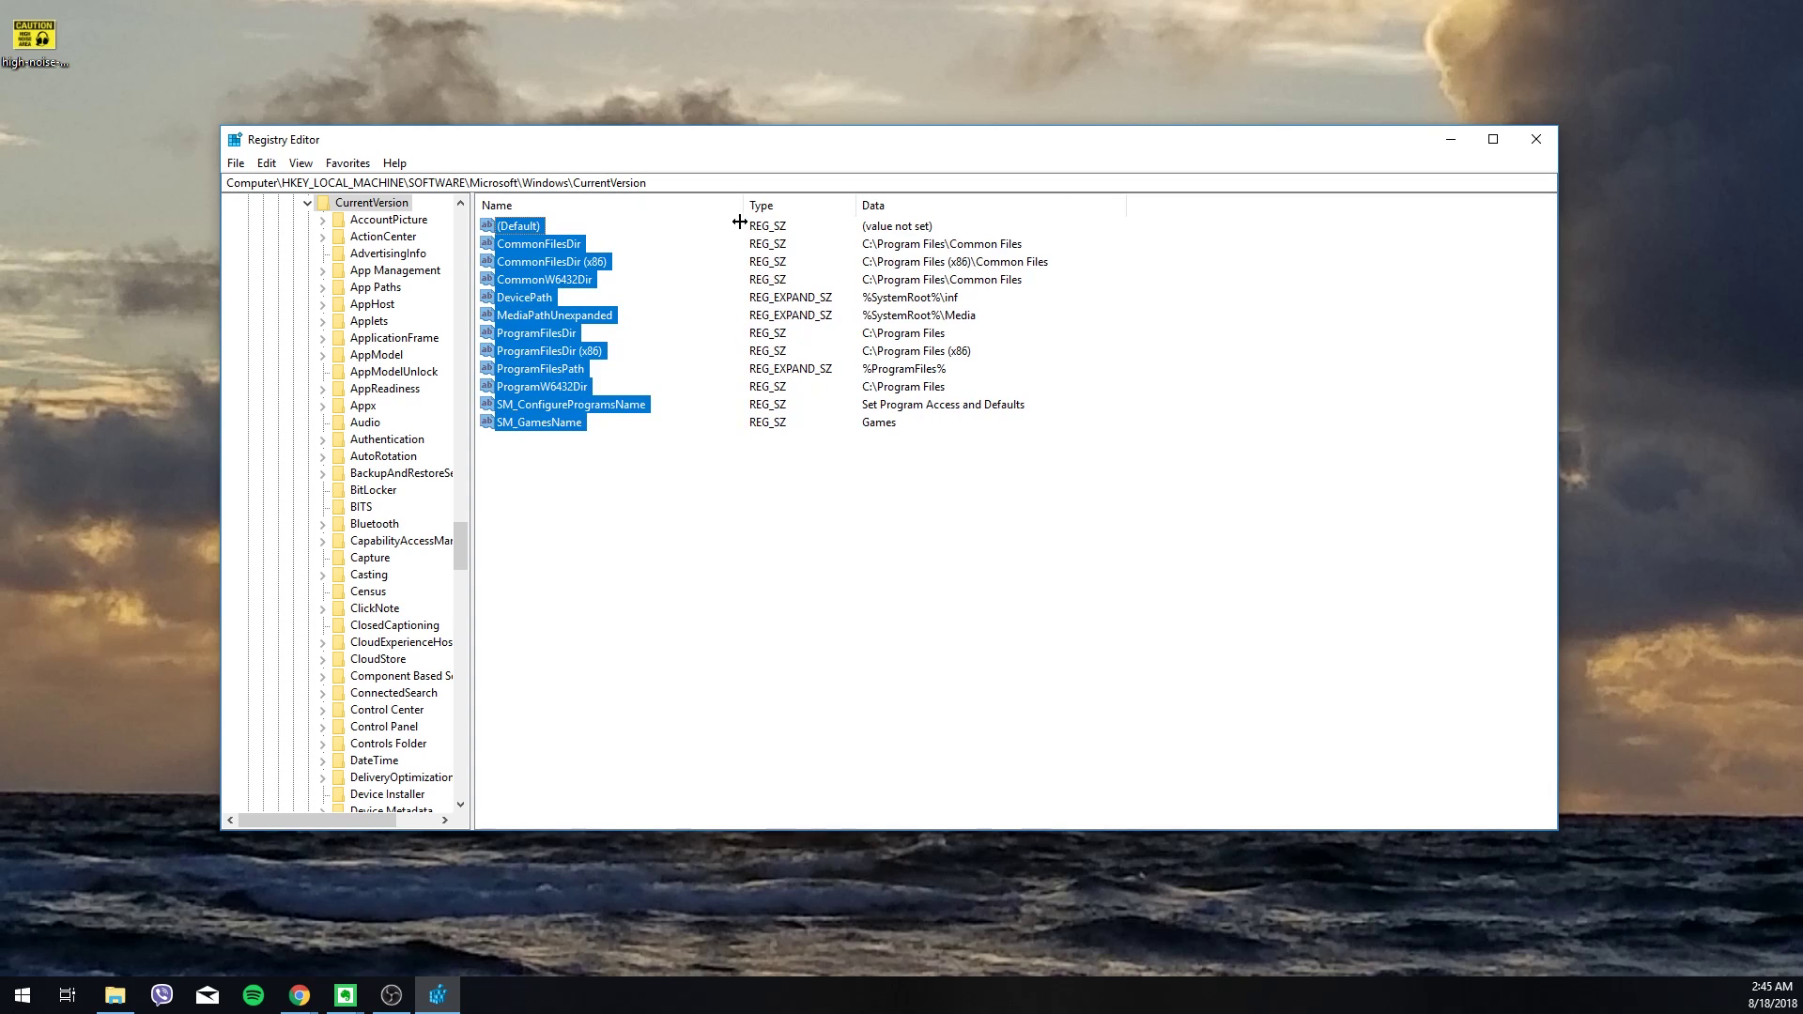
{"action": "left_click", "coordinate": [599, 498]}
{"action": "left_click", "coordinate": [532, 231]}
- Open CommonFilesDir for editing, check the Apps (E:) folders, then cancel without changes
{"action": "left_click", "coordinate": [536, 245]}
{"action": "right_click", "coordinate": [542, 247]}
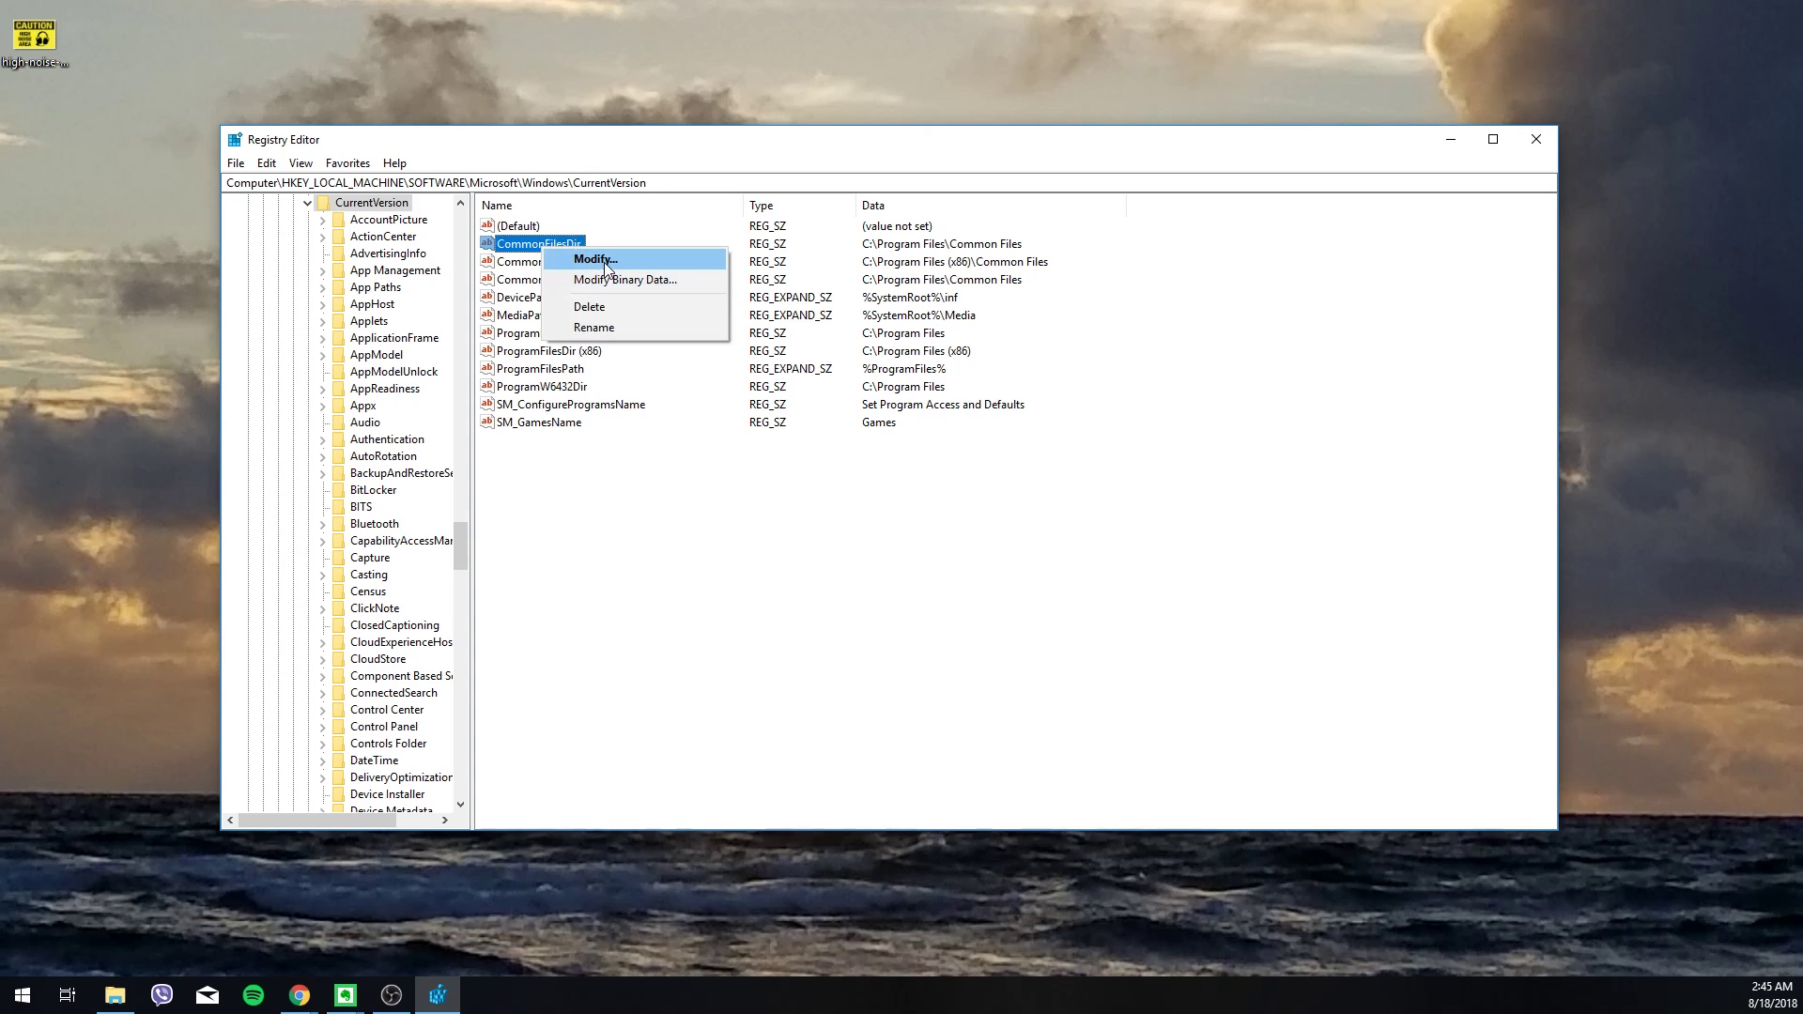
{"action": "left_click", "coordinate": [601, 261]}
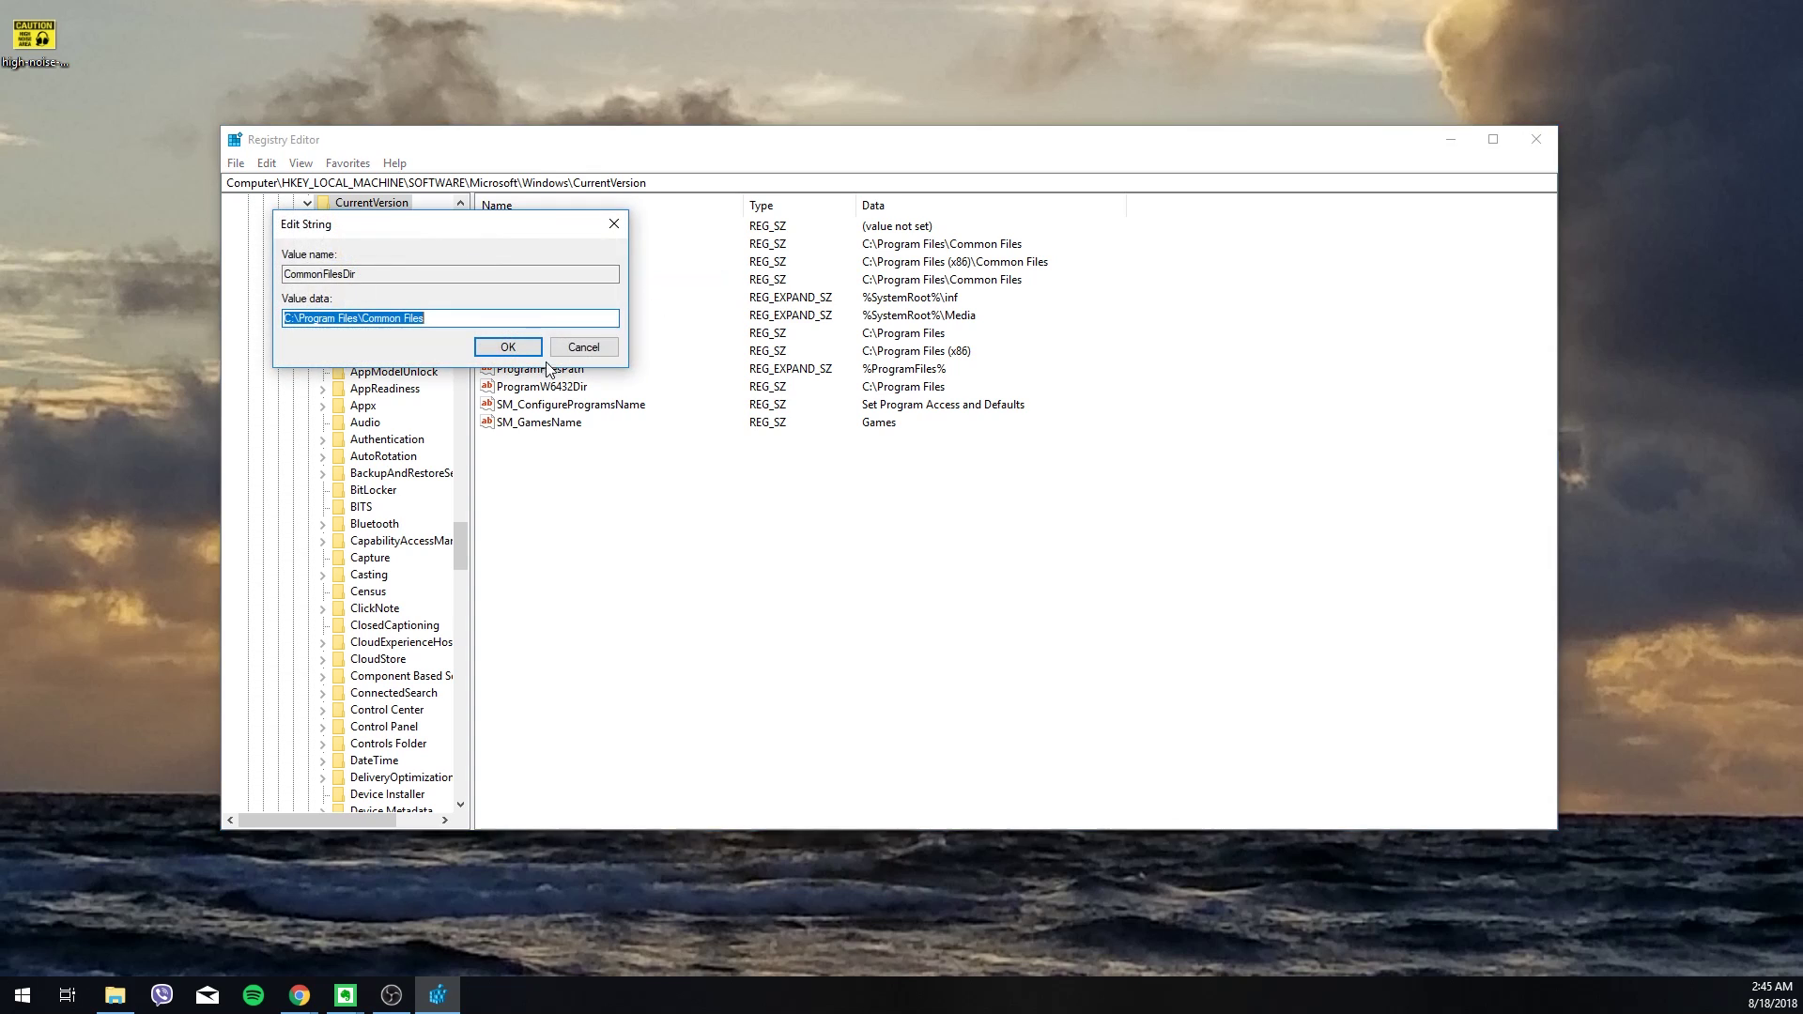
{"action": "left_click", "coordinate": [292, 321]}
{"action": "key", "text": "shift+Home"}
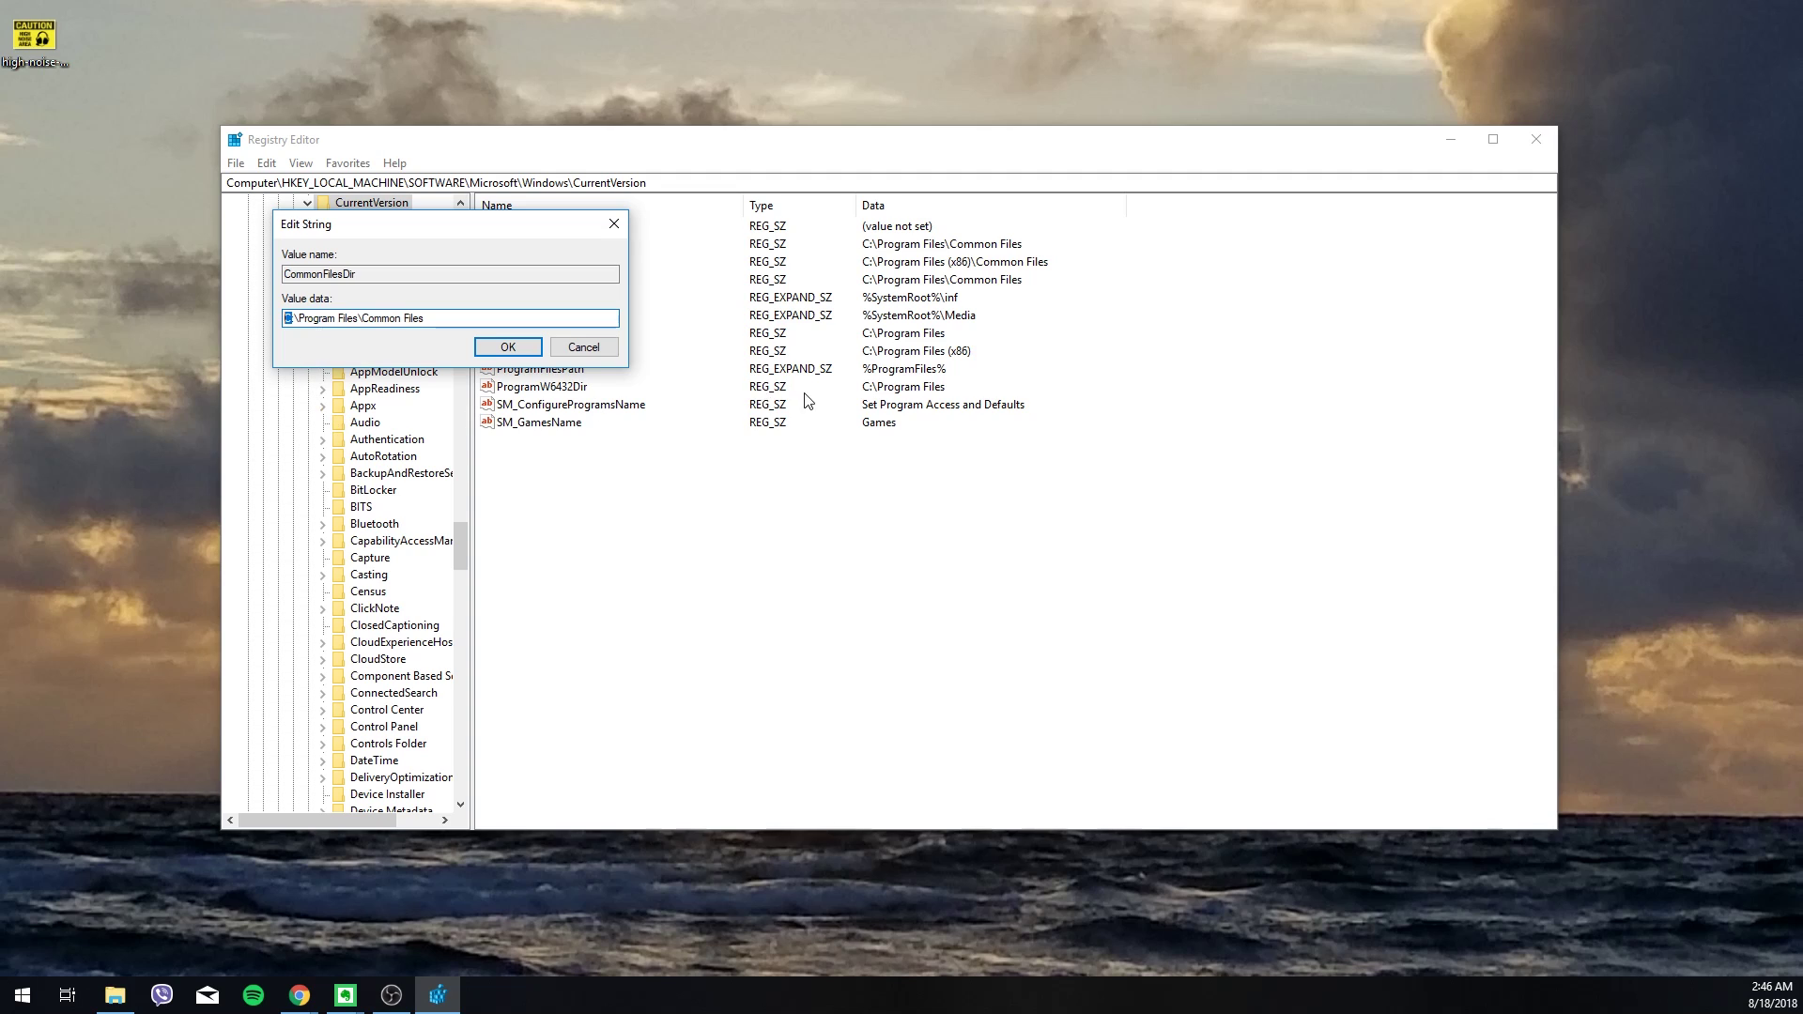
{"action": "left_click", "coordinate": [114, 995]}
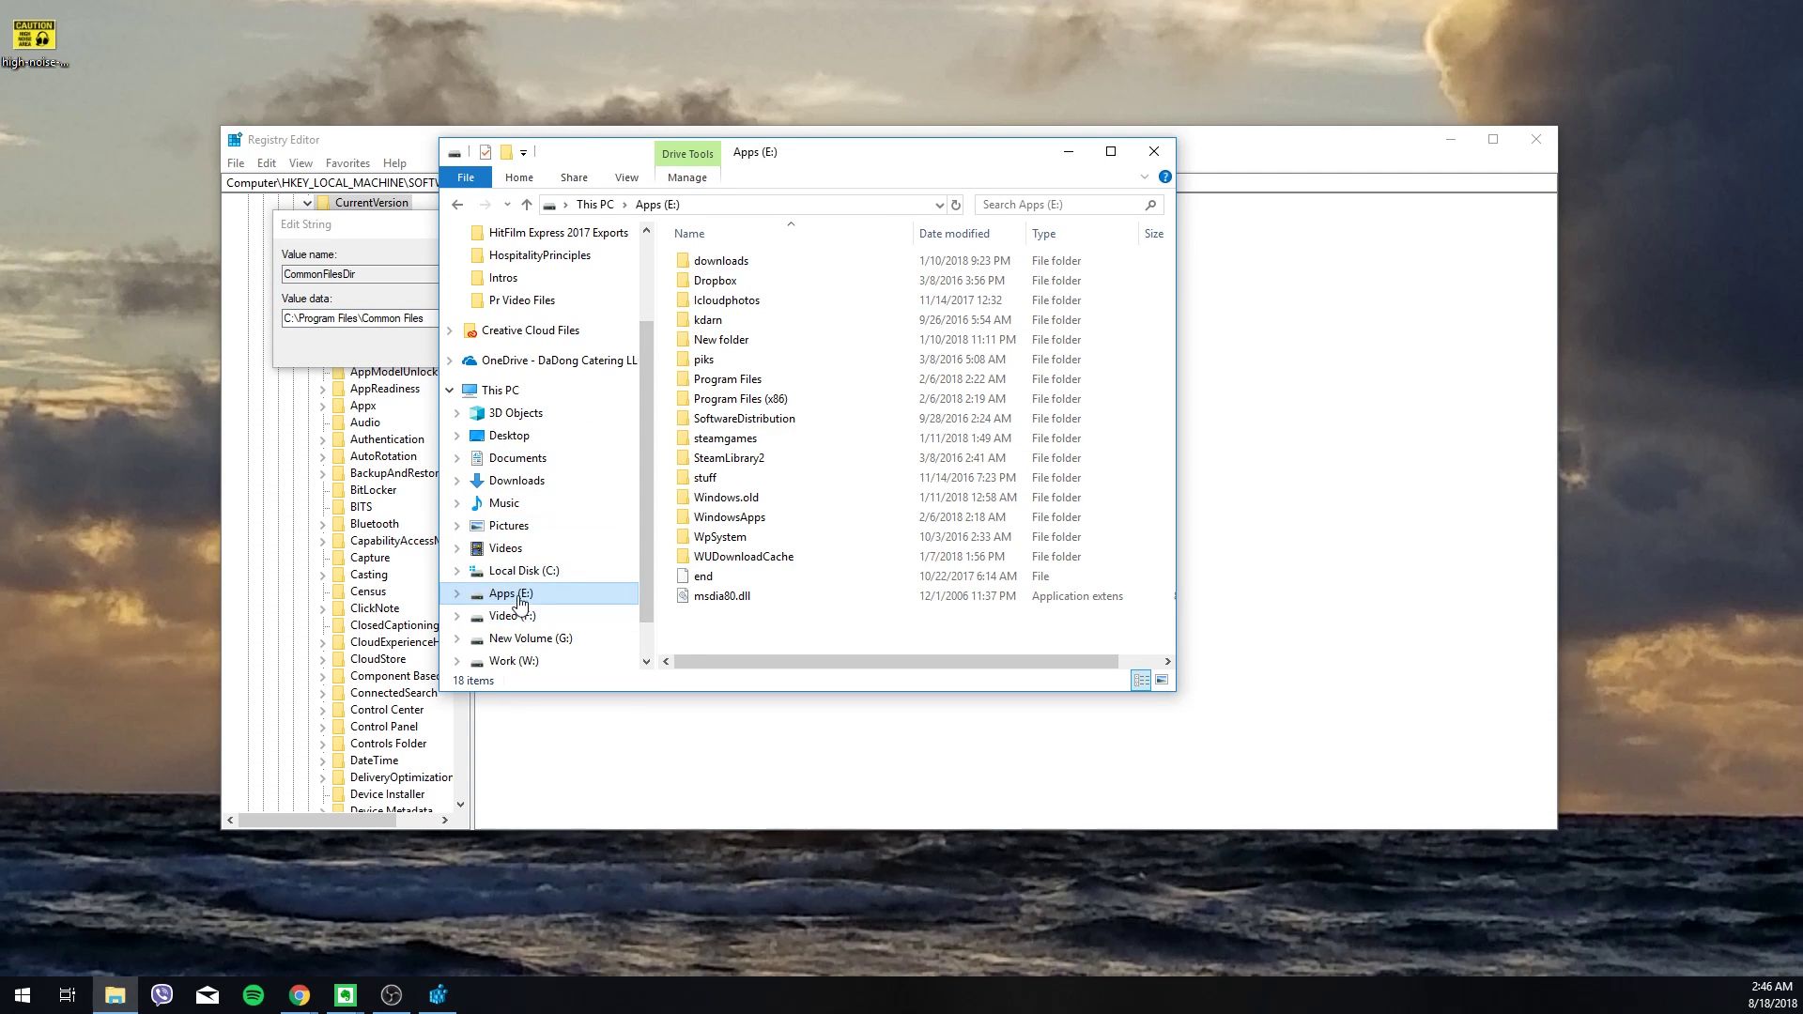
{"action": "left_click", "coordinate": [291, 320]}
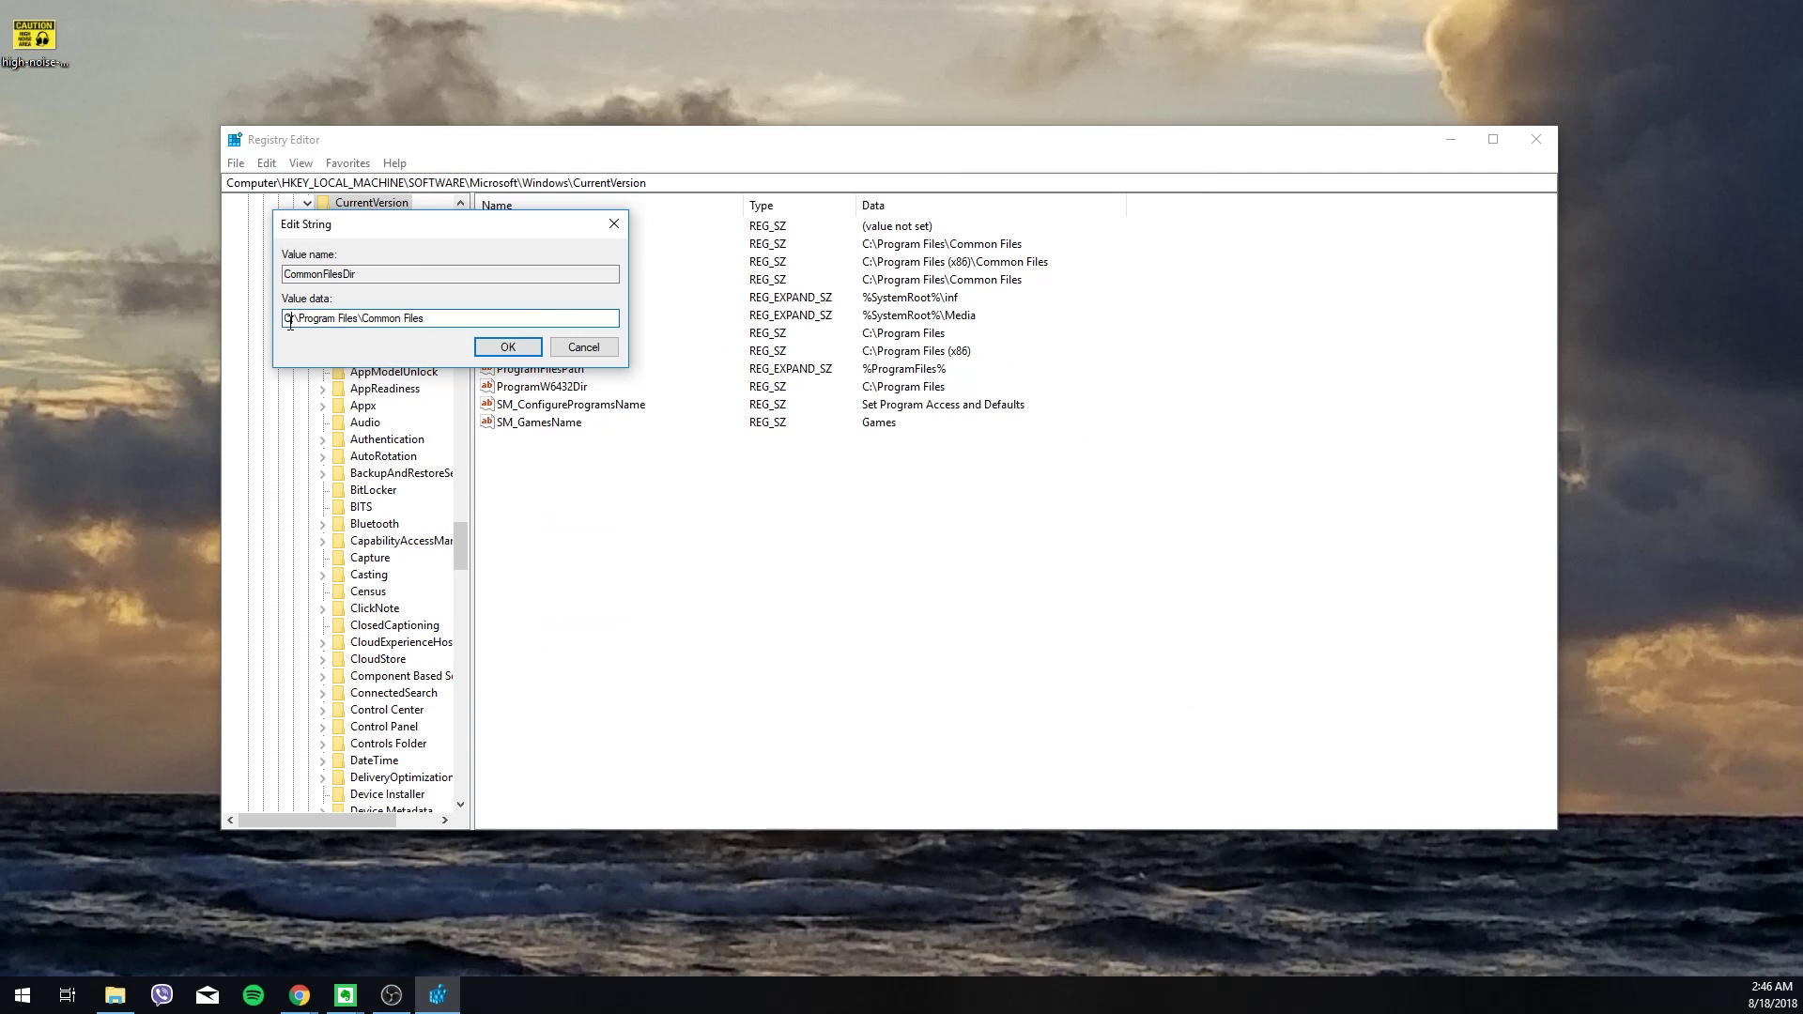
{"action": "left_click", "coordinate": [584, 348]}
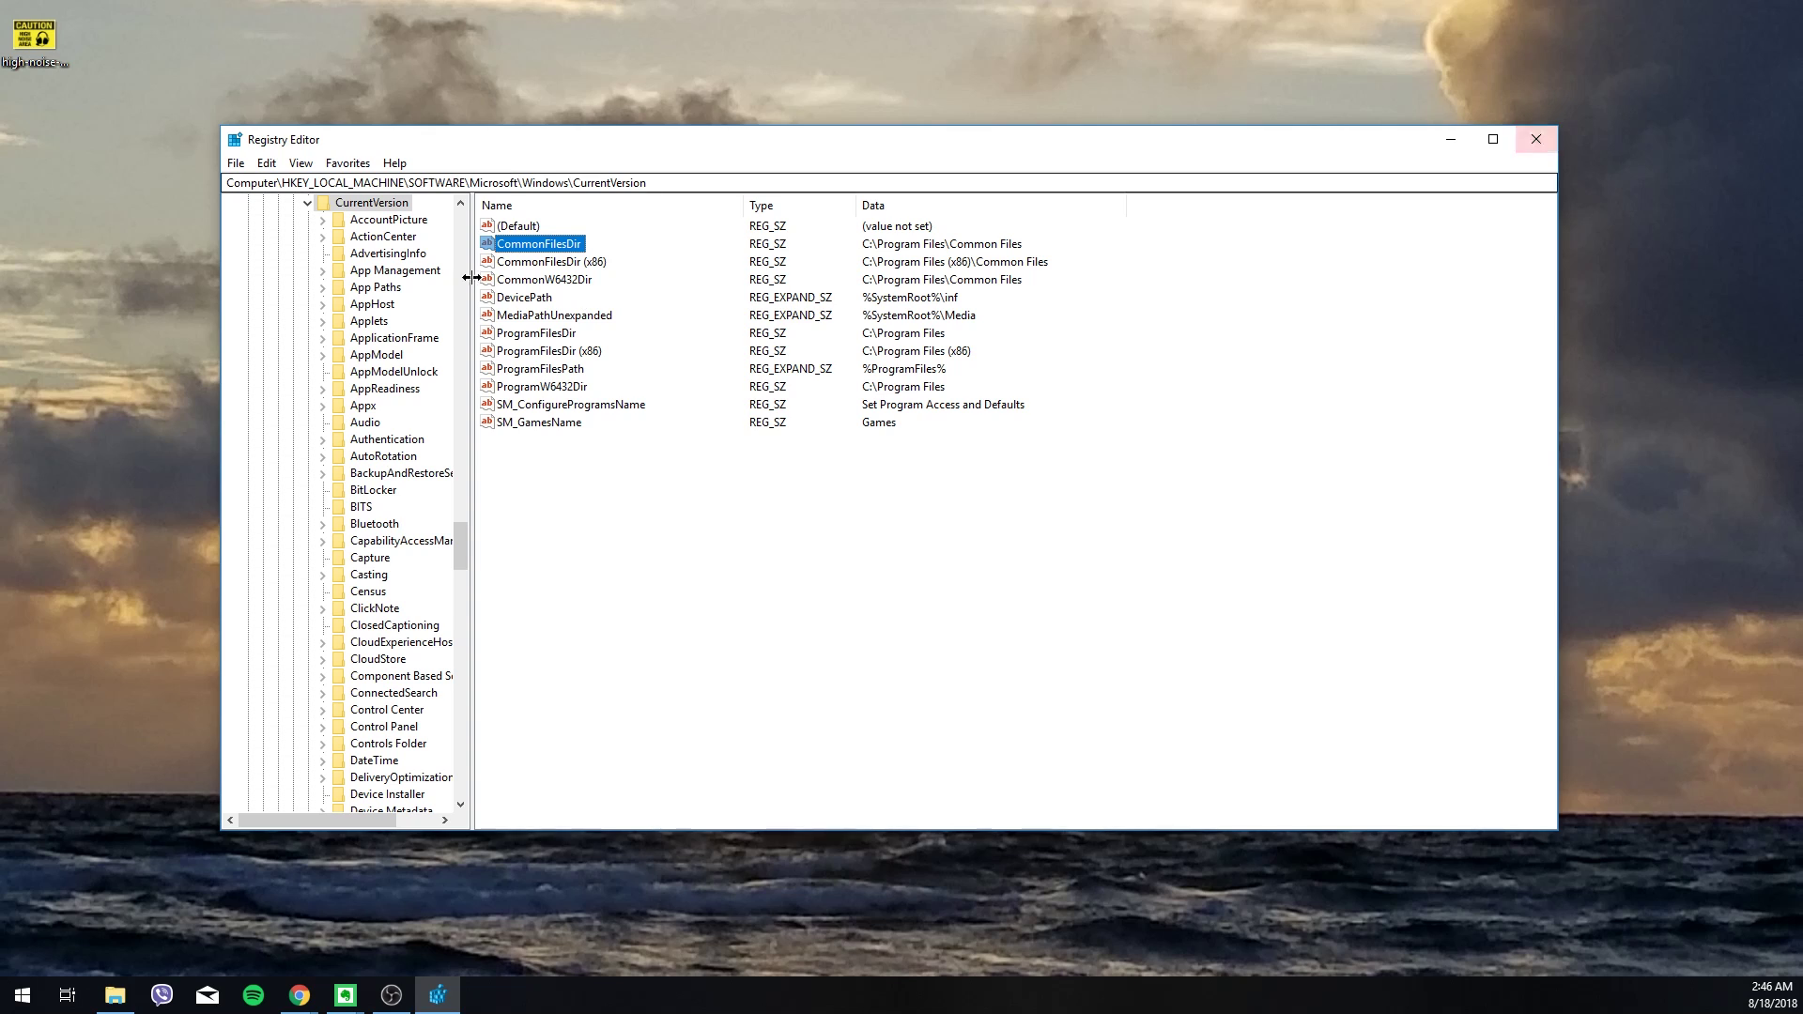
- Collapse CurrentVersion, Windows, Microsoft and SOFTWARE back up the tree
{"action": "left_click", "coordinate": [308, 204]}
{"action": "scroll", "coordinate": [307, 241], "scroll_direction": "up", "scroll_amount": 2}
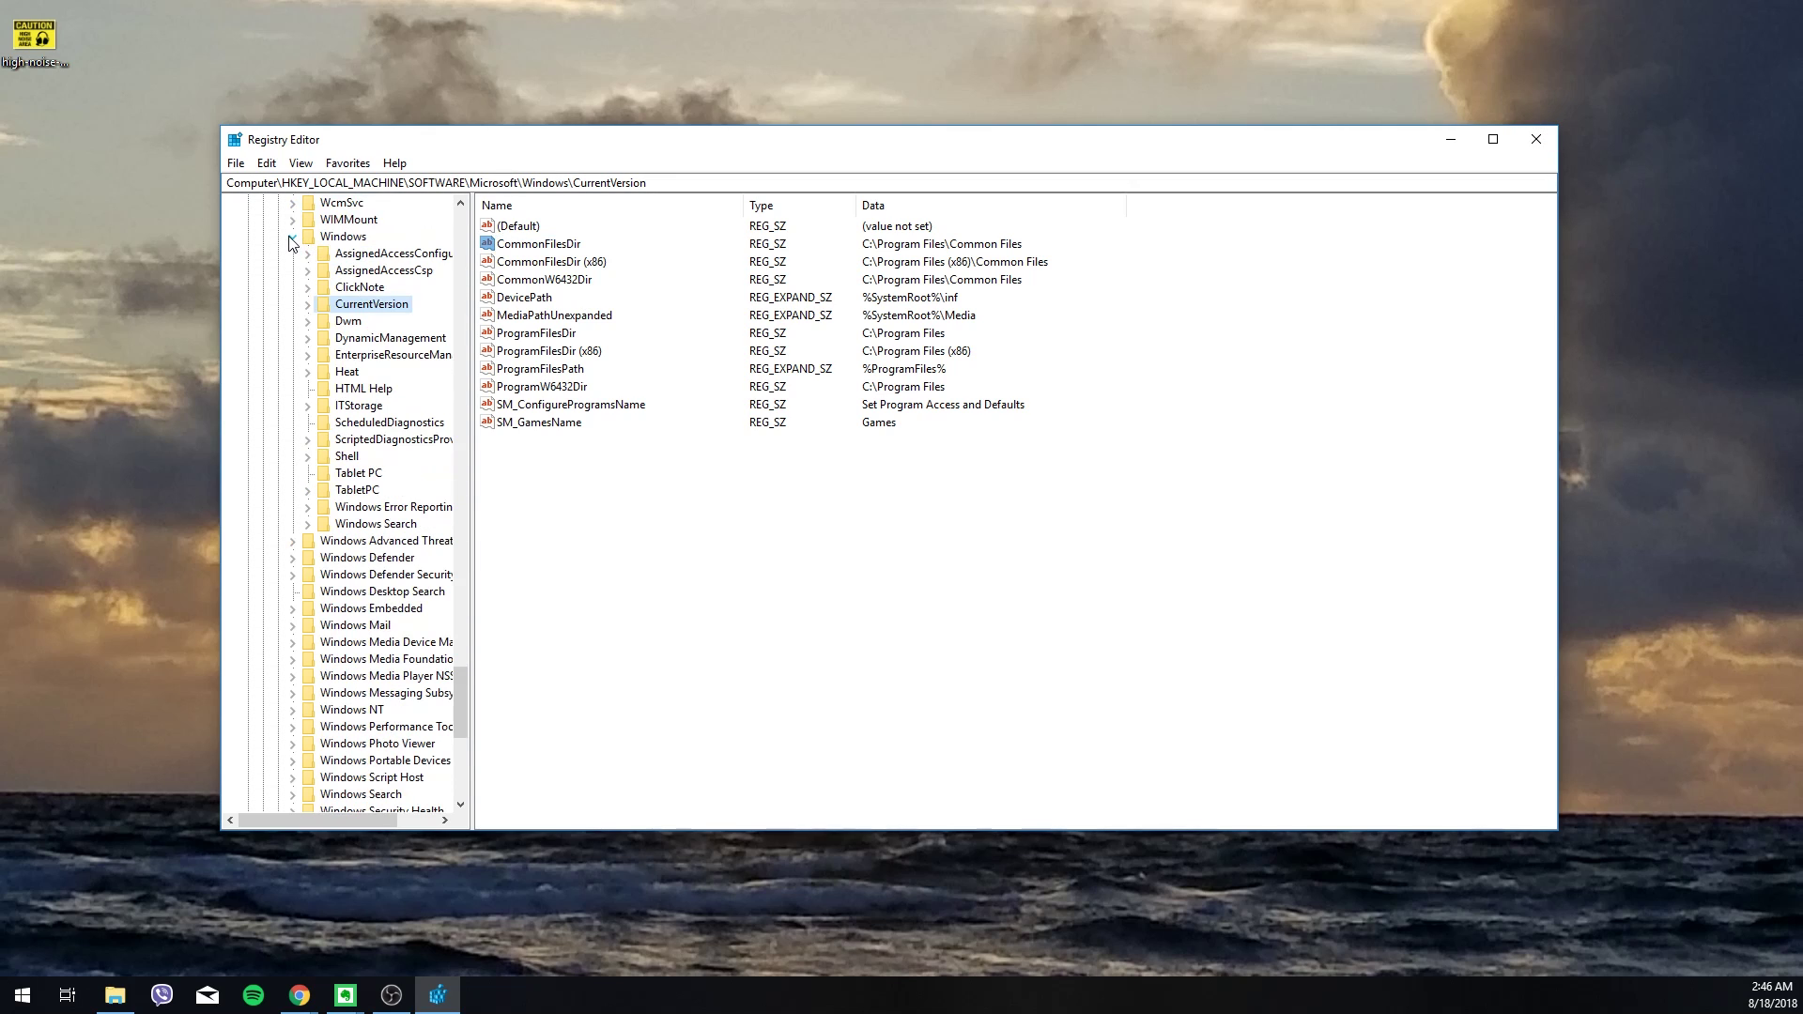
{"action": "left_click", "coordinate": [291, 239]}
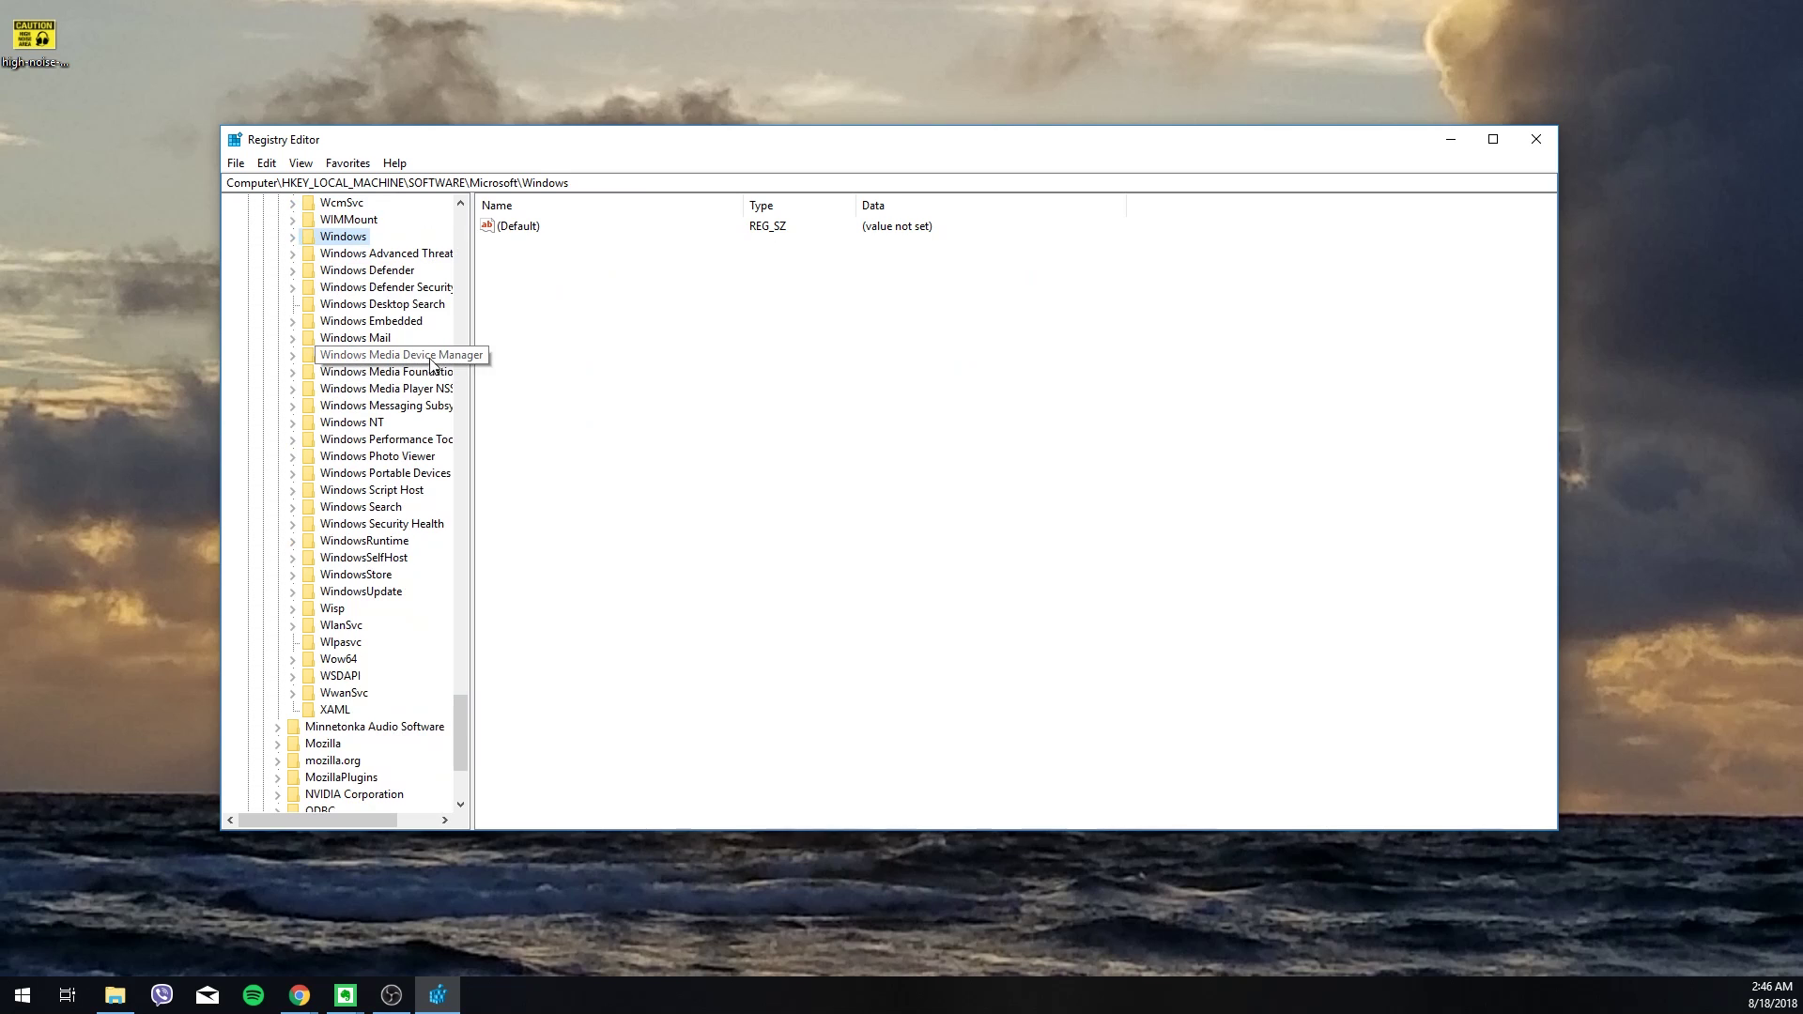
{"action": "scroll", "coordinate": [435, 367], "scroll_direction": "up", "scroll_amount": 4}
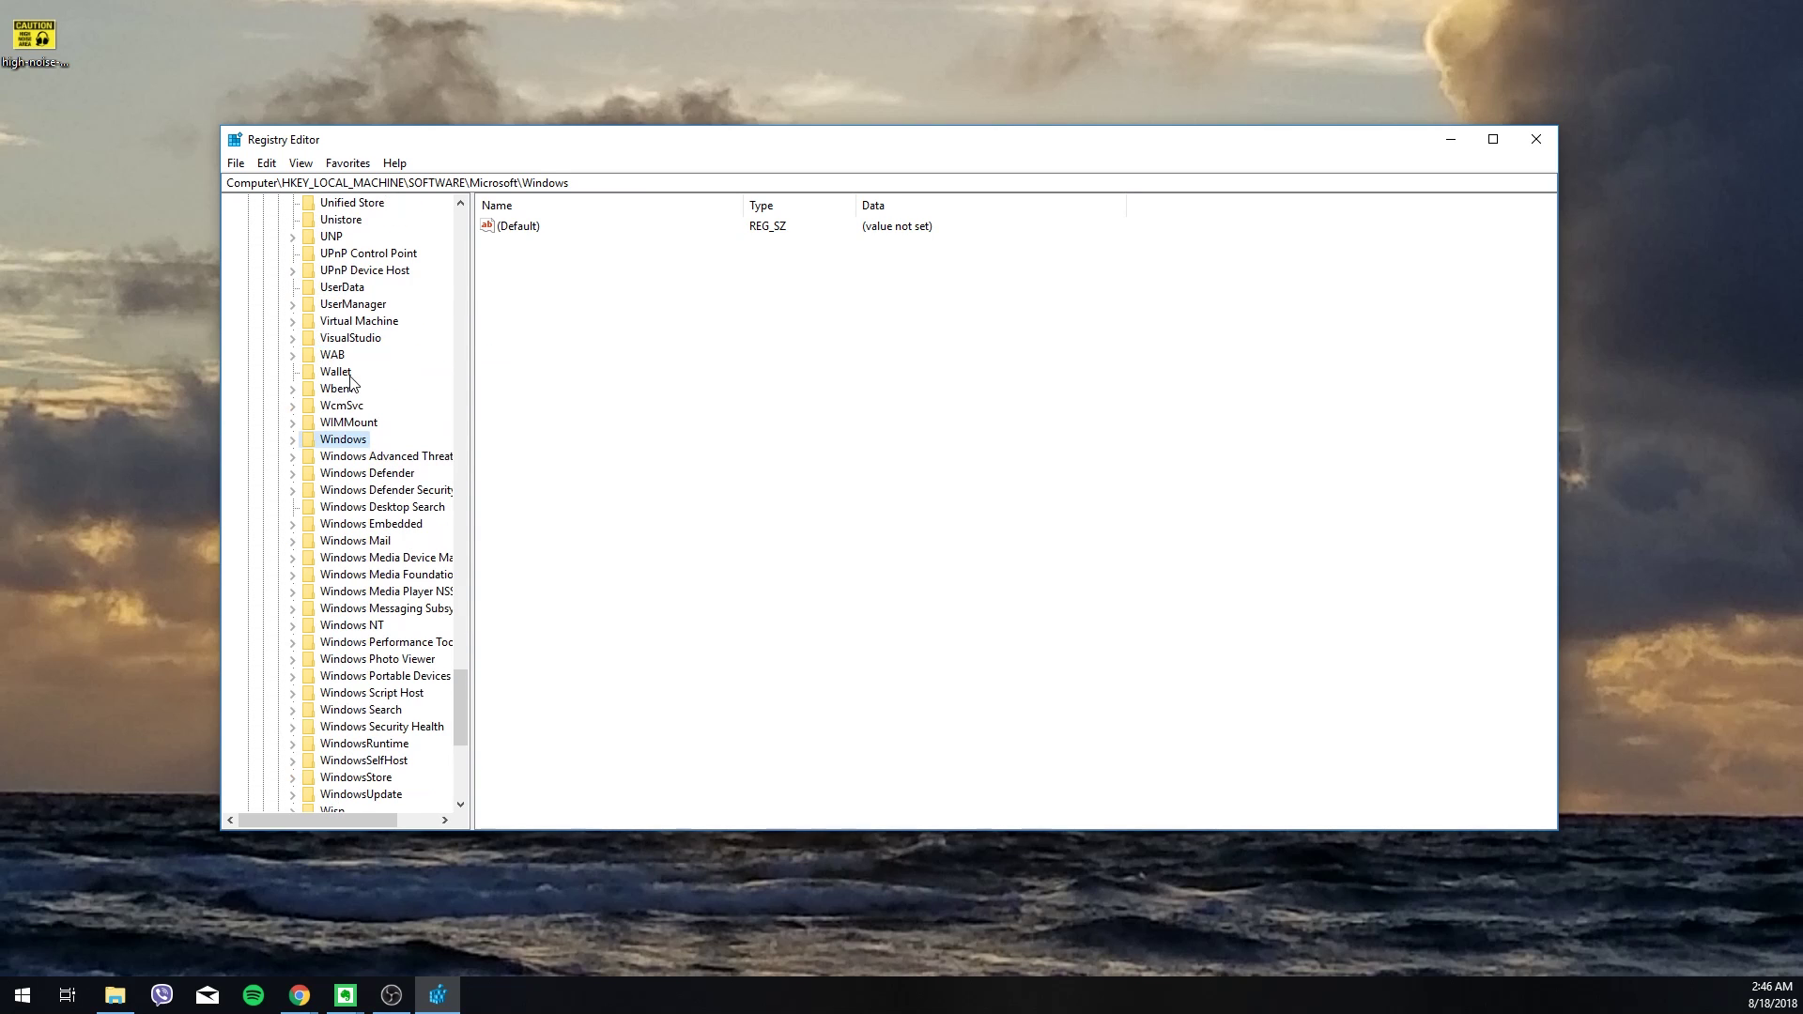
{"action": "scroll", "coordinate": [350, 380], "scroll_direction": "up", "scroll_amount": 18}
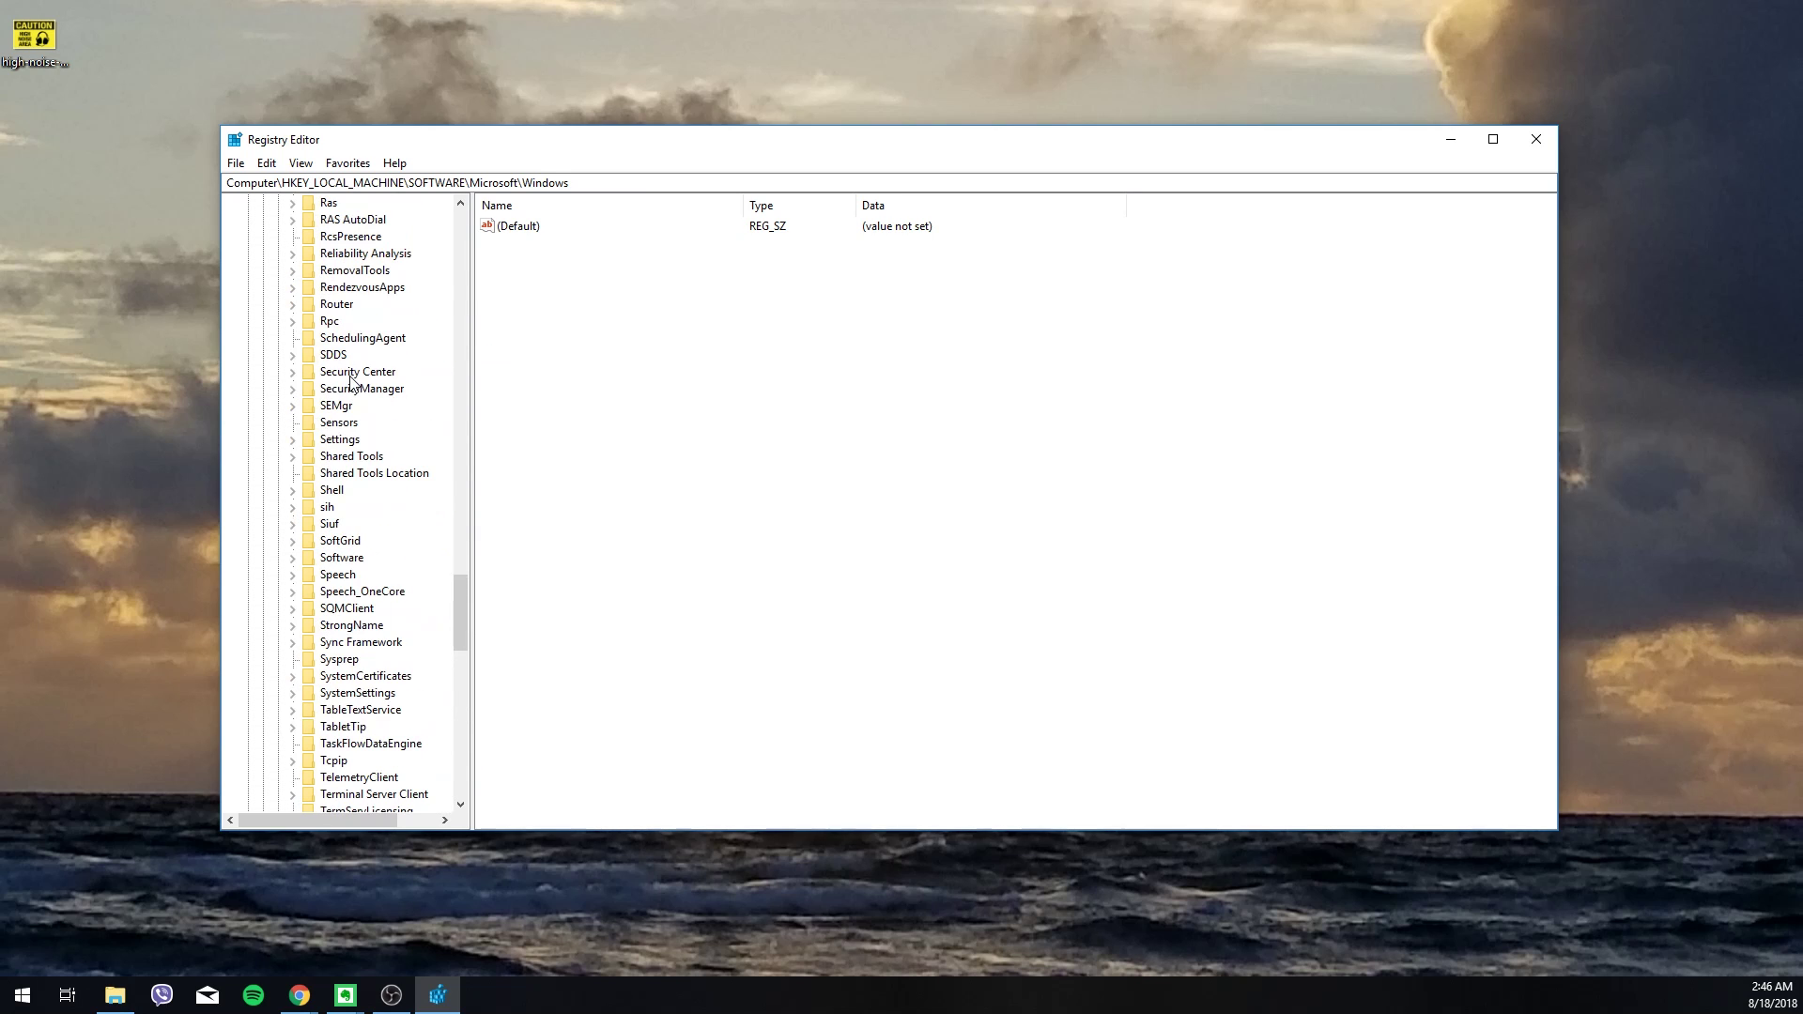
{"action": "scroll", "coordinate": [350, 380], "scroll_direction": "up", "scroll_amount": 12}
{"action": "scroll", "coordinate": [350, 380], "scroll_direction": "up", "scroll_amount": 2}
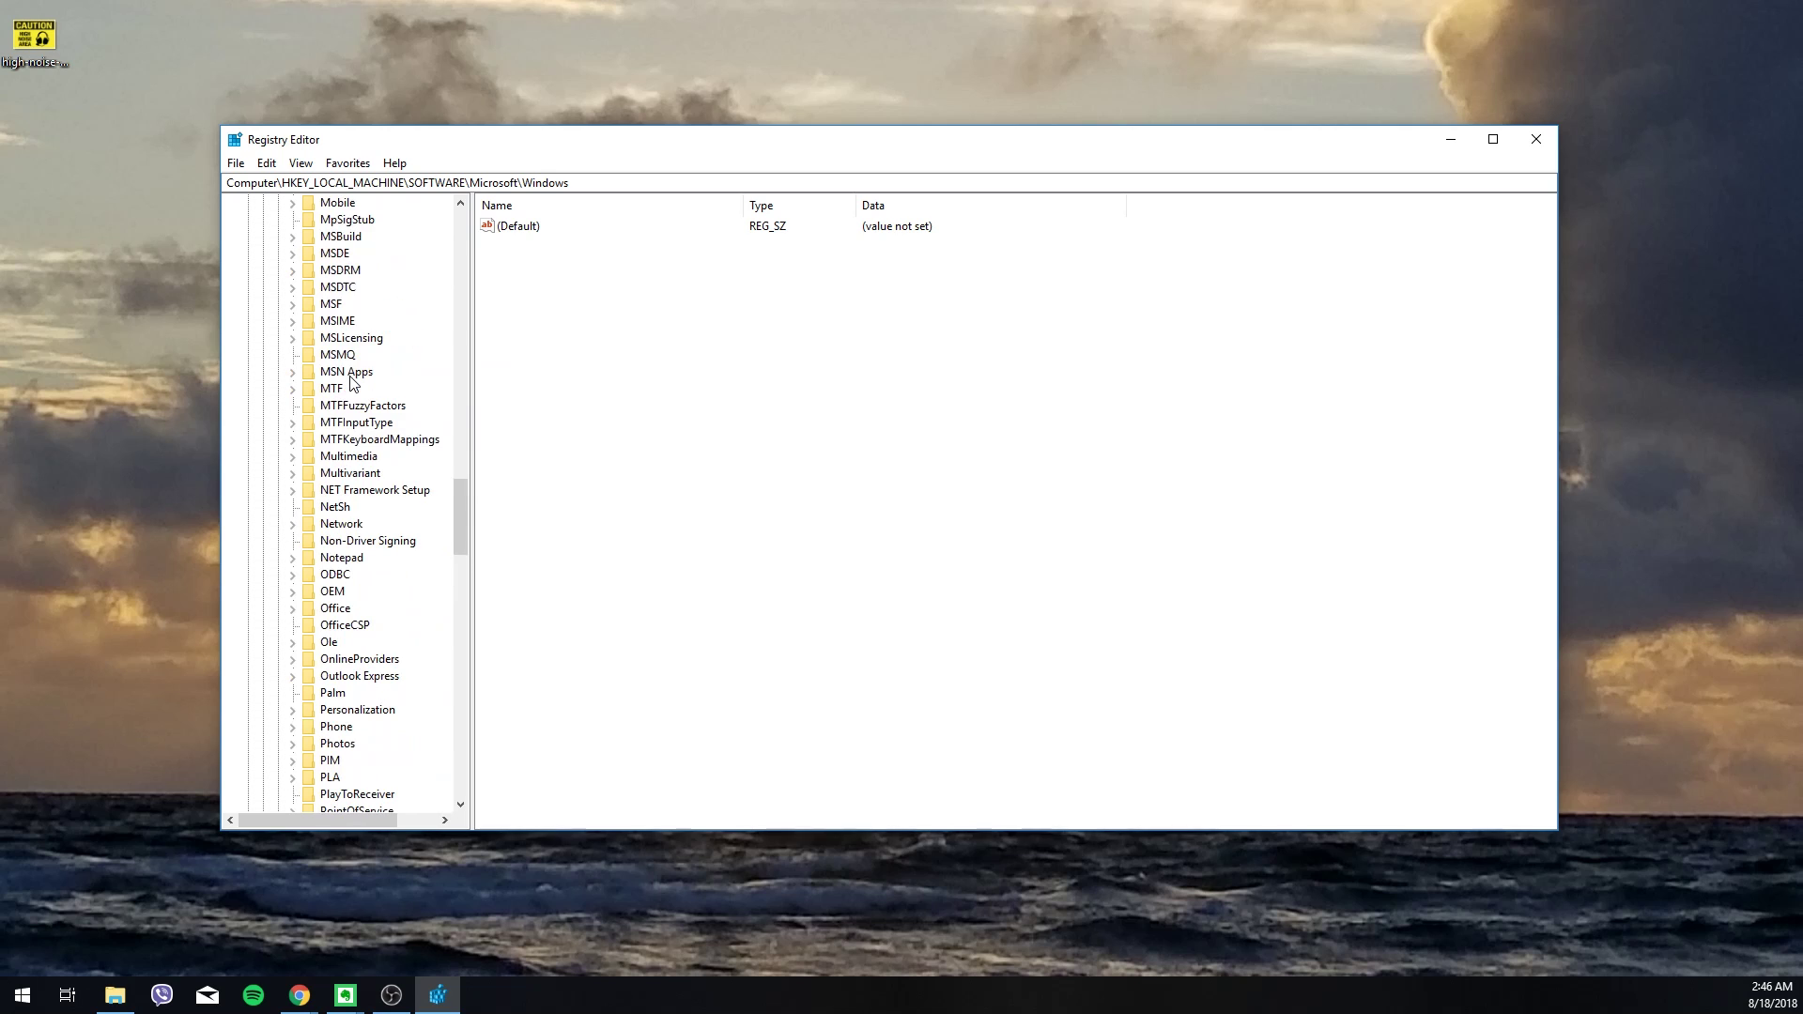
{"action": "scroll", "coordinate": [350, 381], "scroll_direction": "up", "scroll_amount": 14}
{"action": "scroll", "coordinate": [350, 381], "scroll_direction": "up", "scroll_amount": 20}
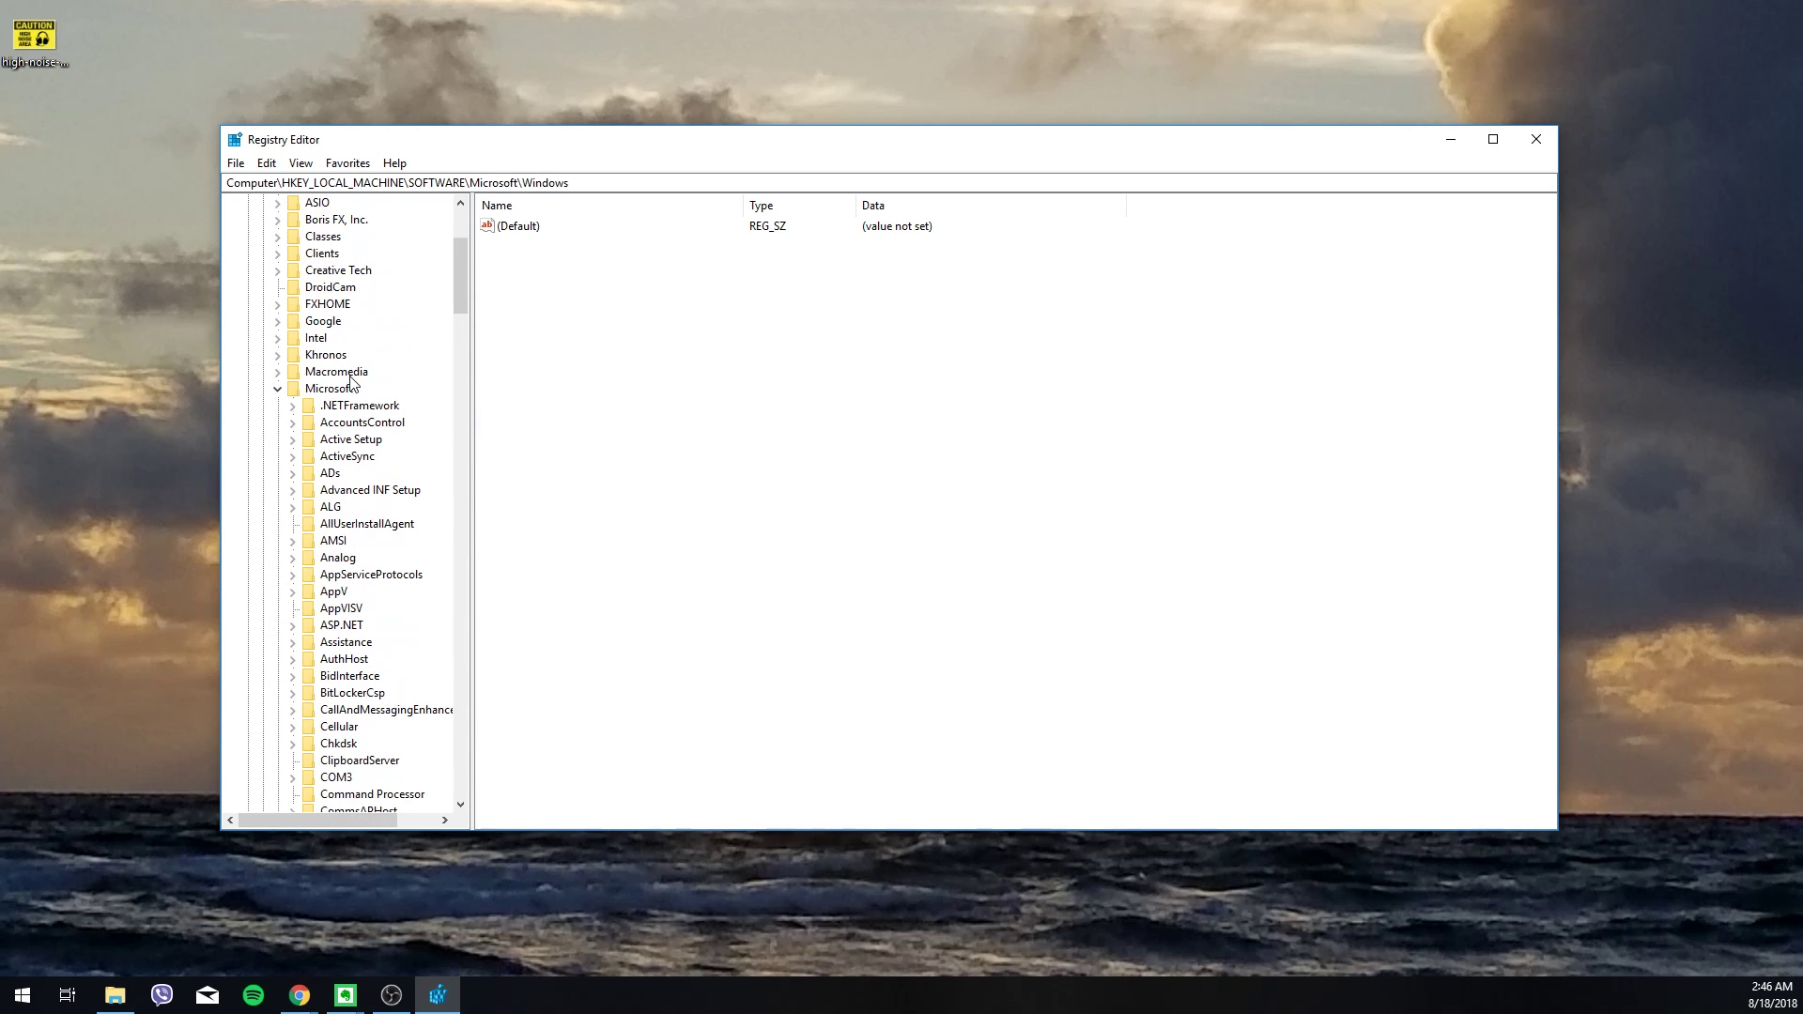
{"action": "left_click", "coordinate": [277, 387]}
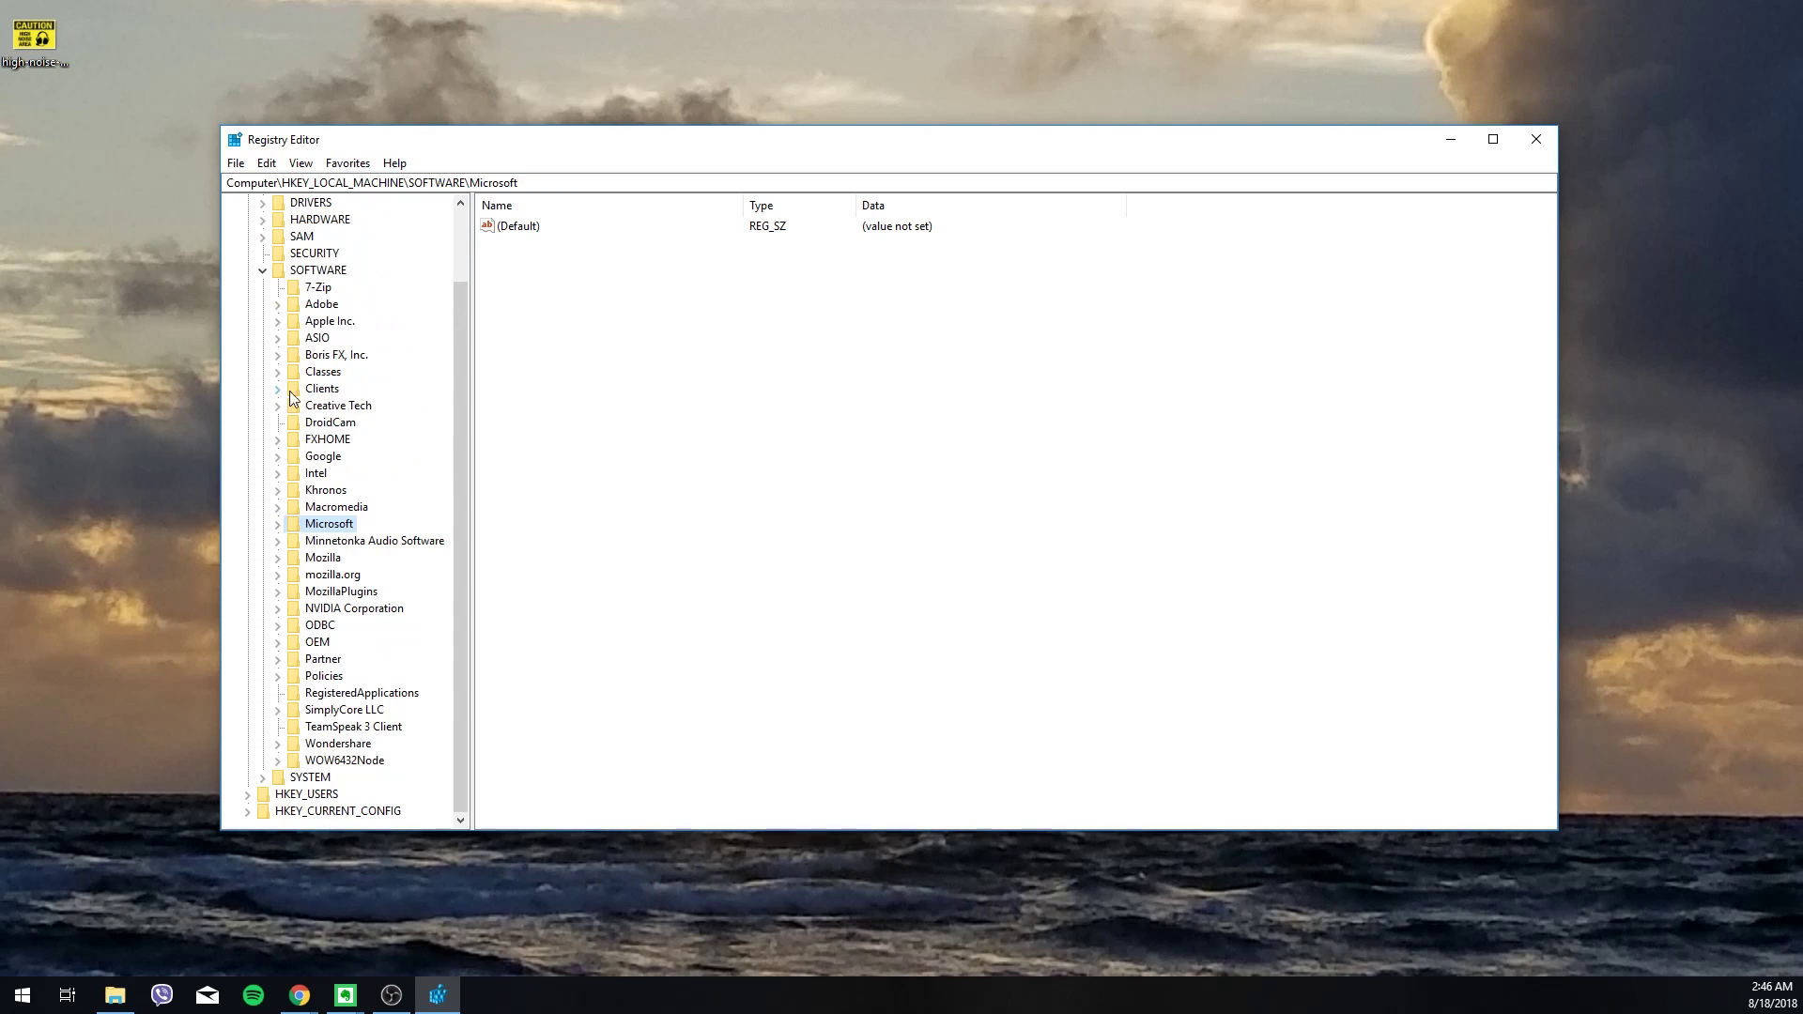
{"action": "left_click", "coordinate": [263, 271]}
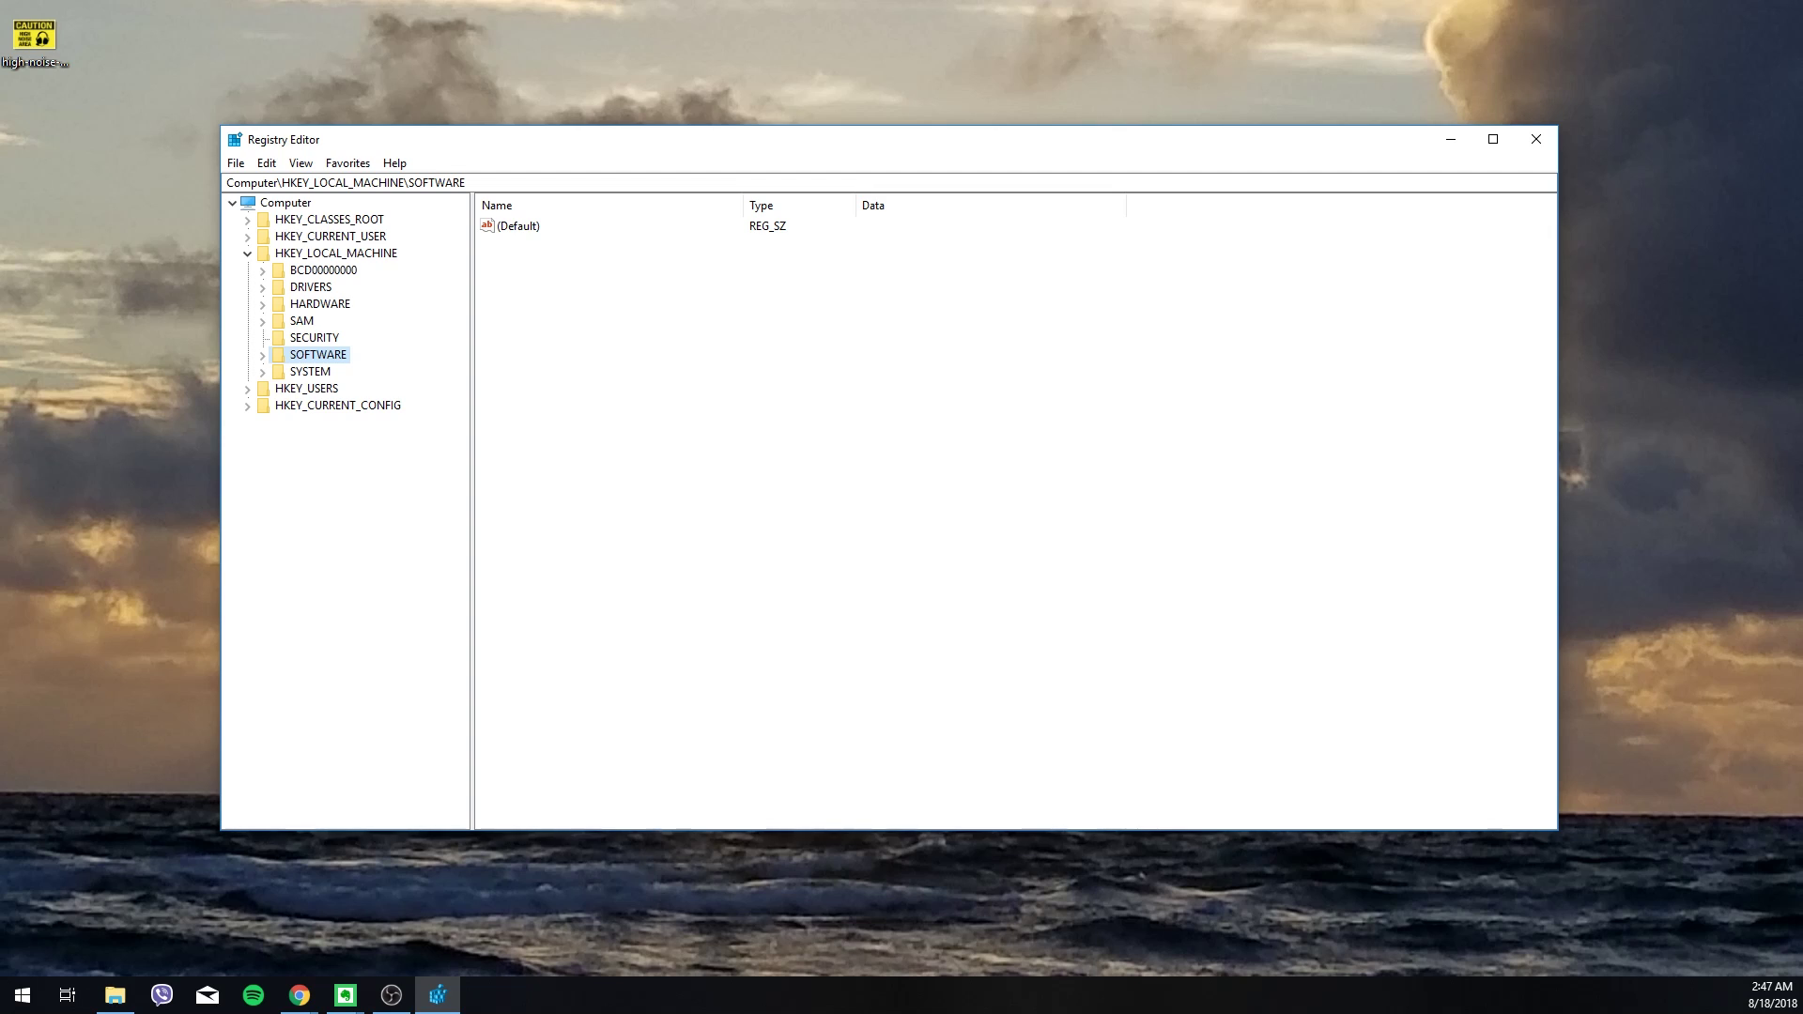
- Expand SOFTWARE\WOW6432Node\Microsoft\Windows to list its subkeys, including CurrentVersion
{"action": "left_click", "coordinate": [263, 355]}
{"action": "scroll", "coordinate": [421, 398], "scroll_direction": "down", "scroll_amount": 1}
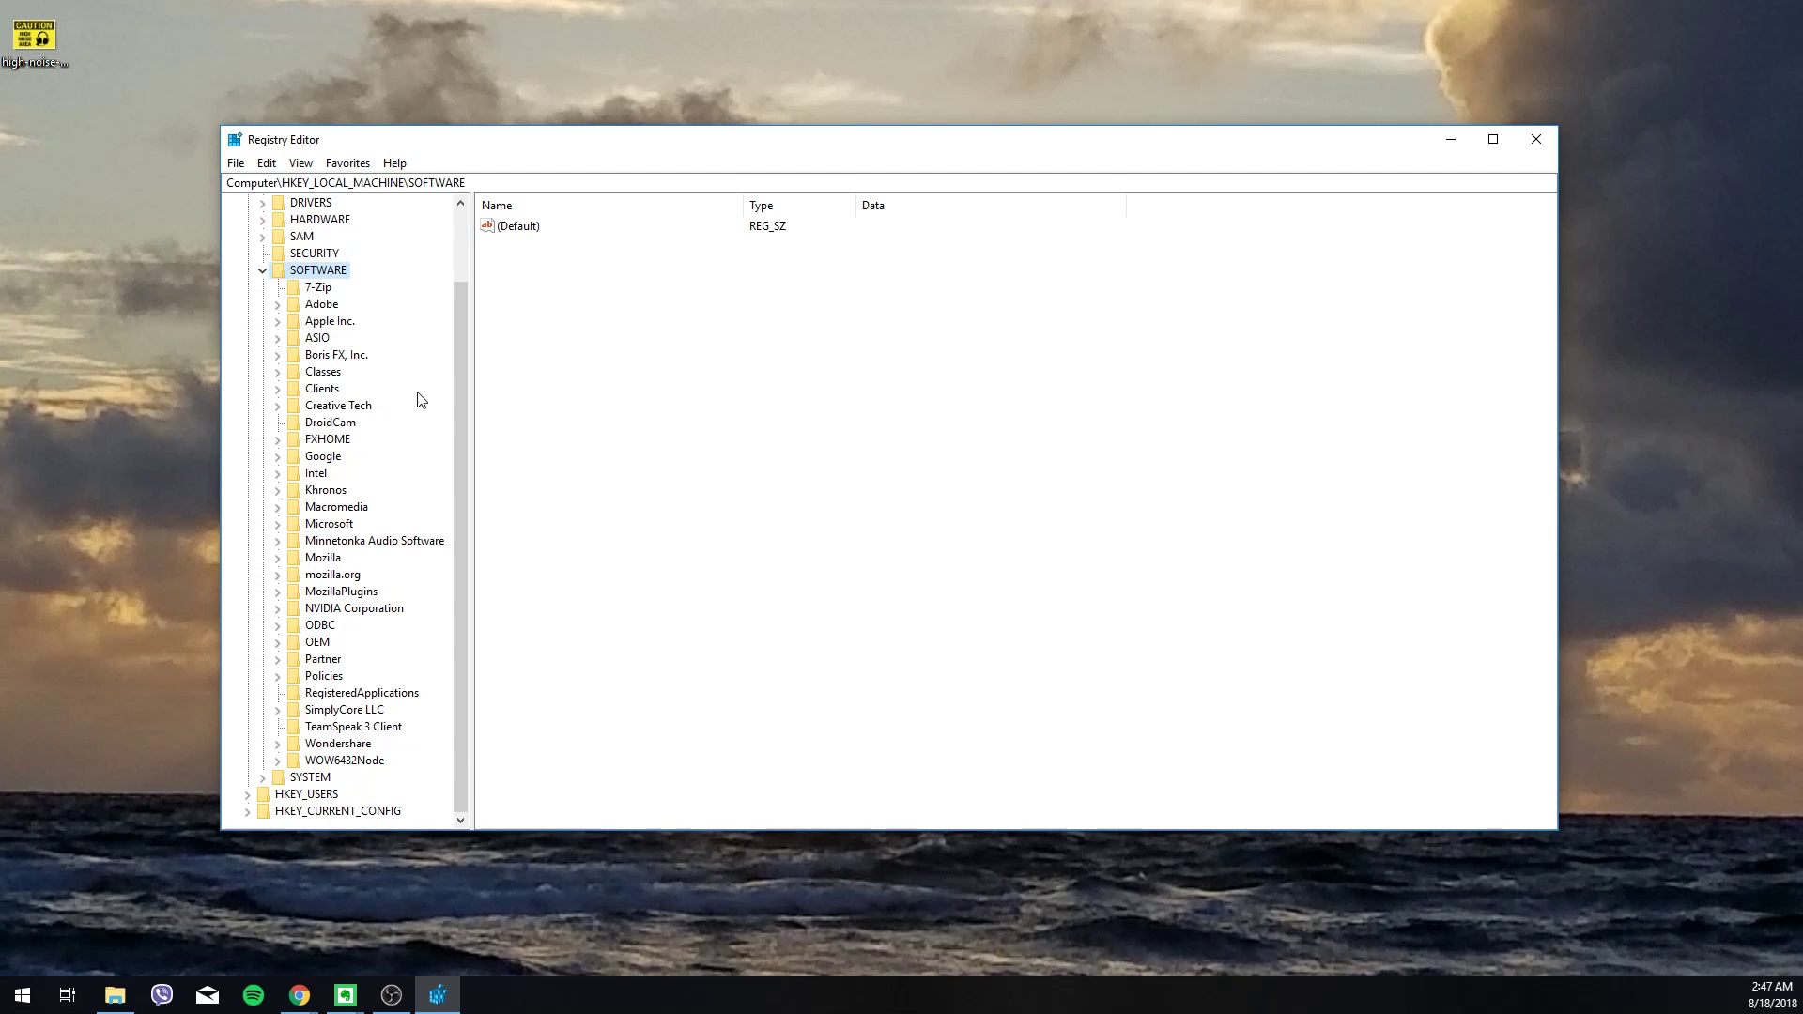
{"action": "left_click", "coordinate": [277, 761]}
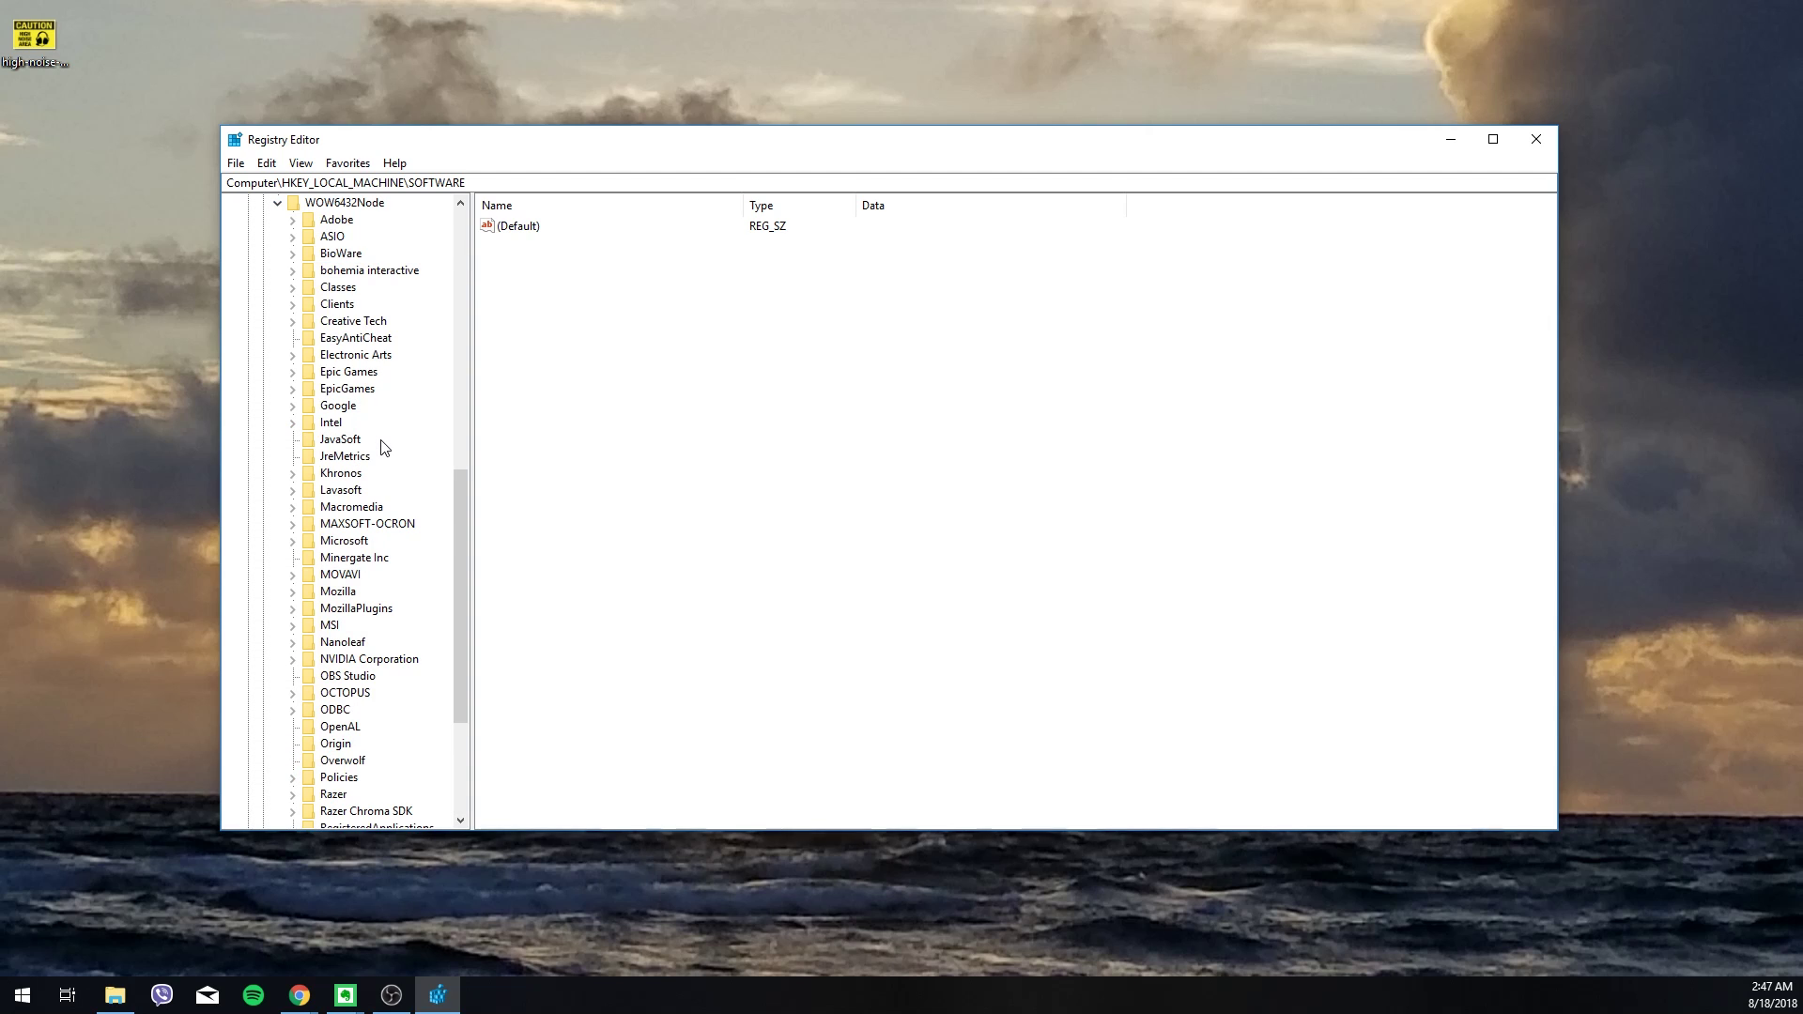
{"action": "scroll", "coordinate": [382, 449], "scroll_direction": "down", "scroll_amount": 5}
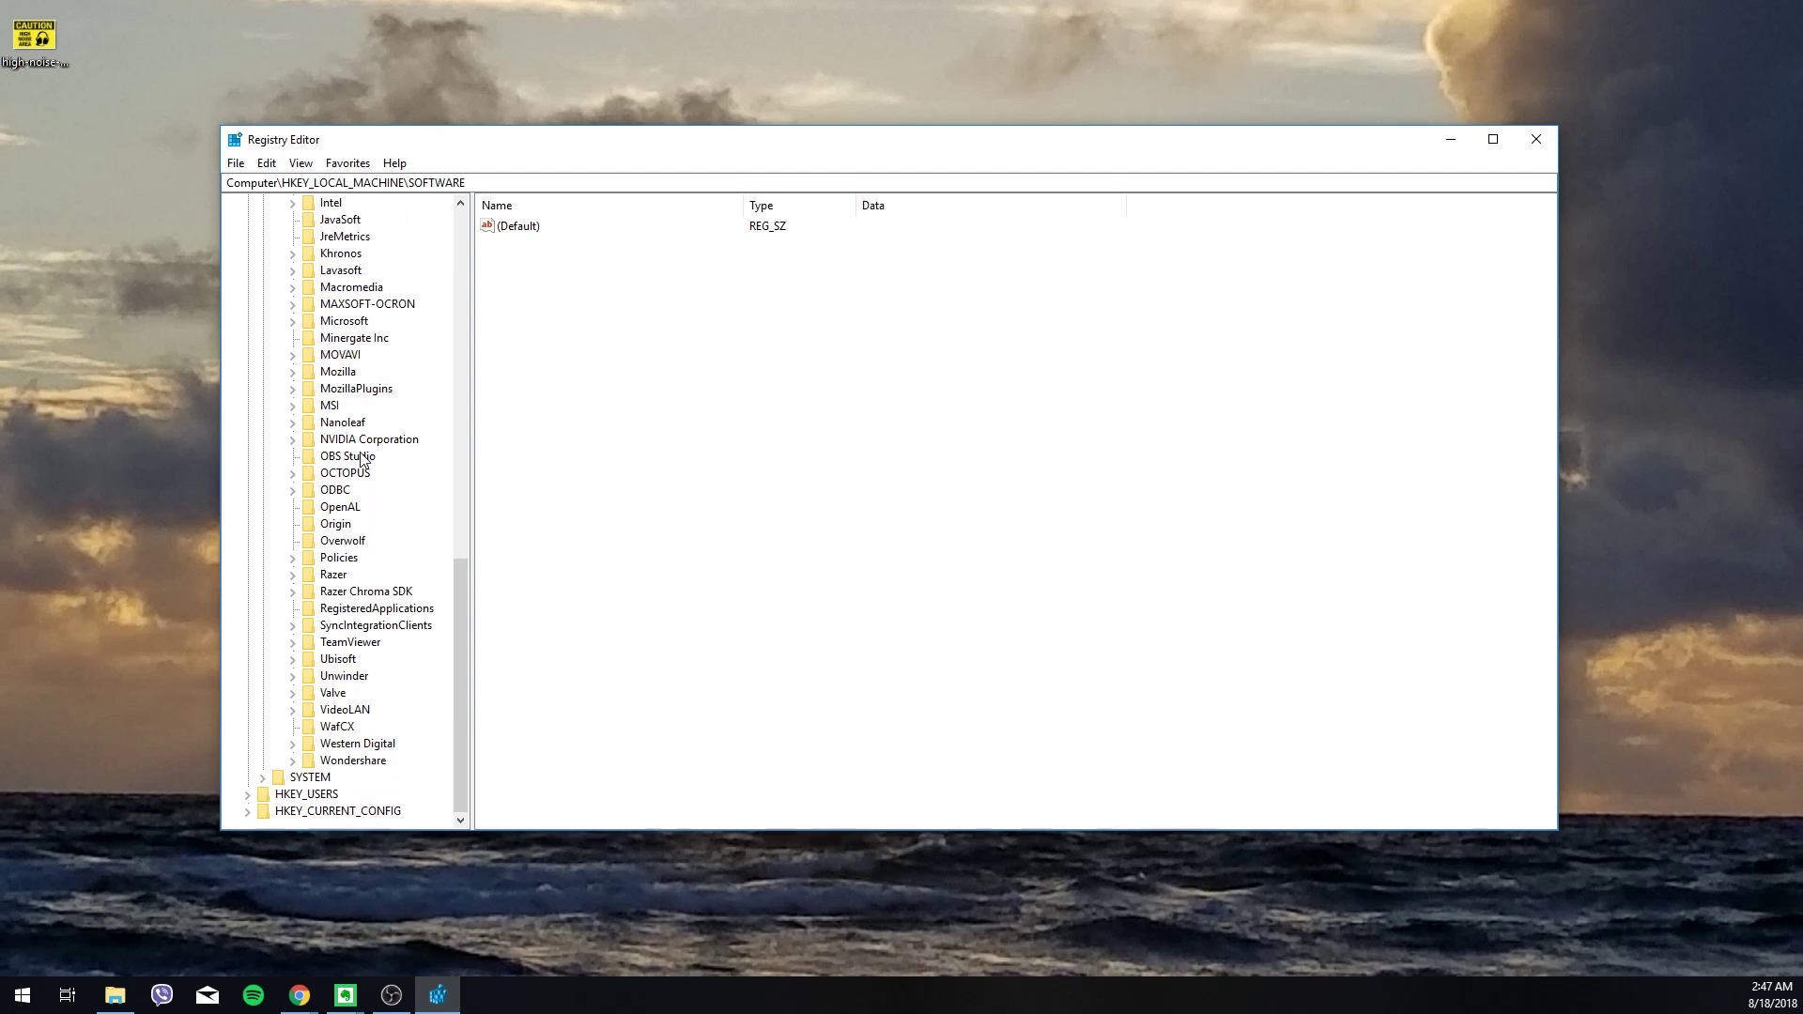
{"action": "left_click", "coordinate": [295, 322]}
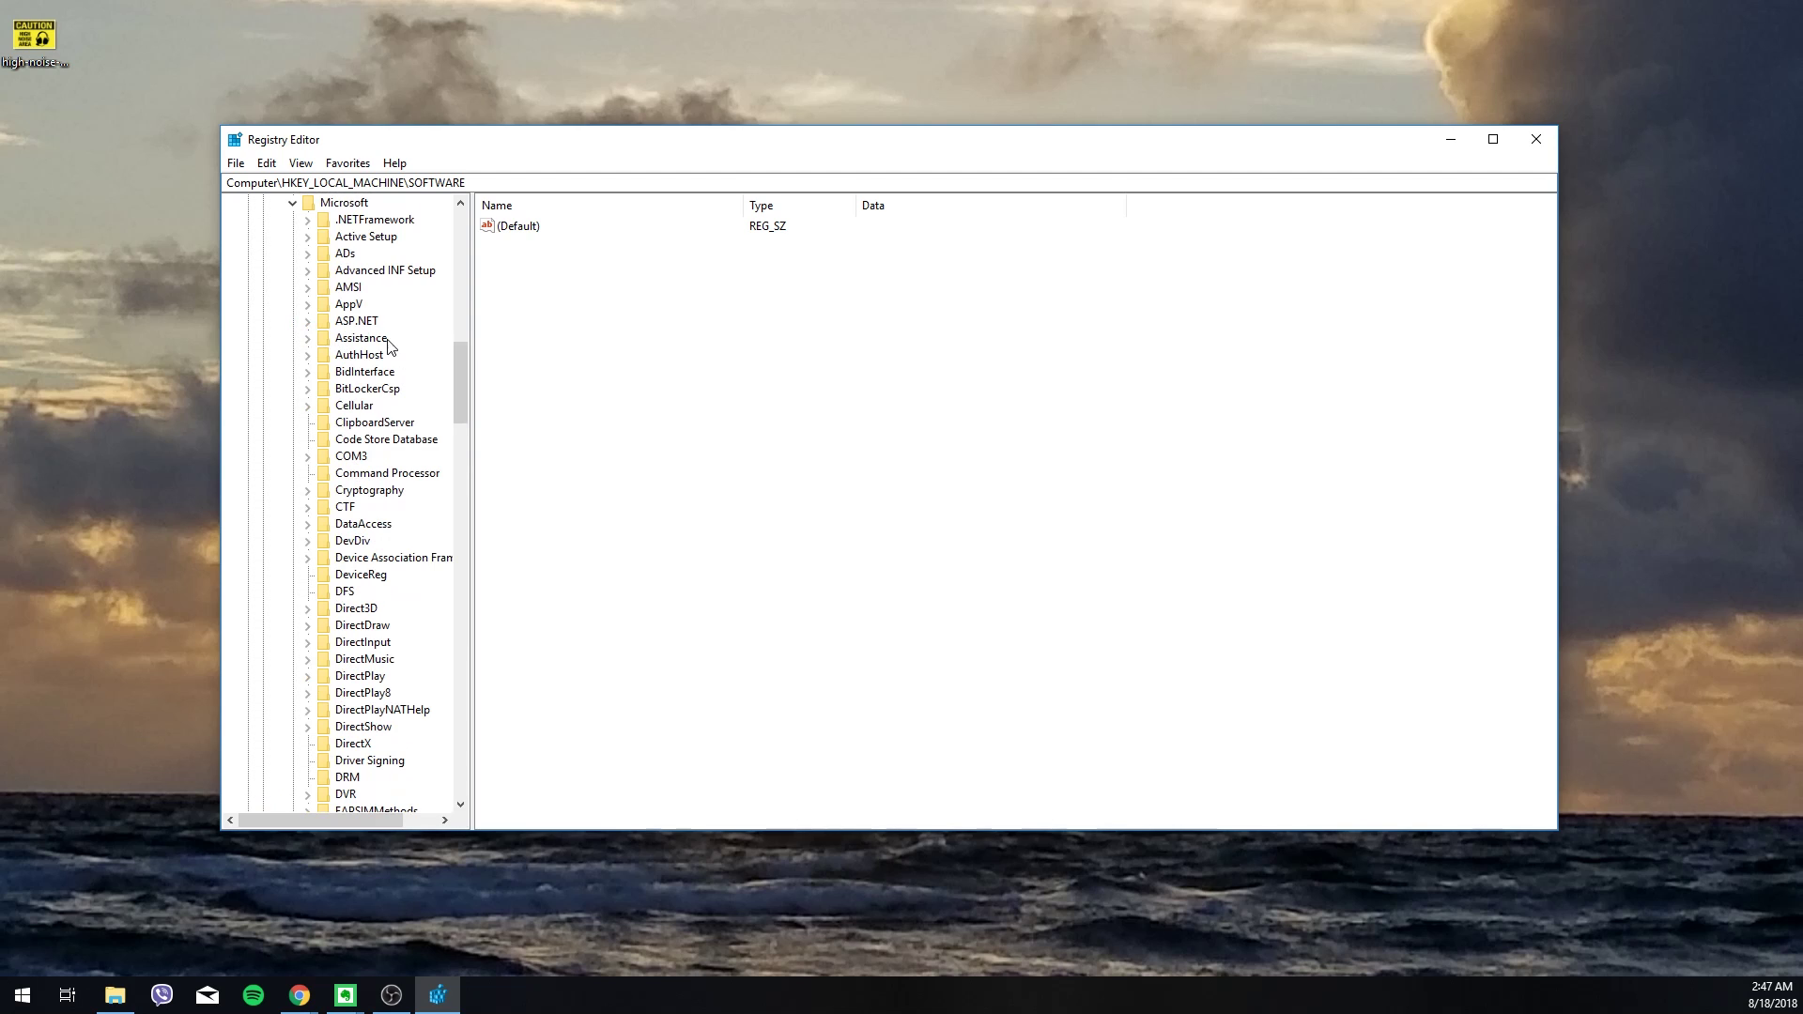
{"action": "scroll", "coordinate": [387, 376], "scroll_direction": "down", "scroll_amount": 4}
{"action": "scroll", "coordinate": [392, 446], "scroll_direction": "down", "scroll_amount": 20}
{"action": "double_click", "coordinate": [385, 606]}
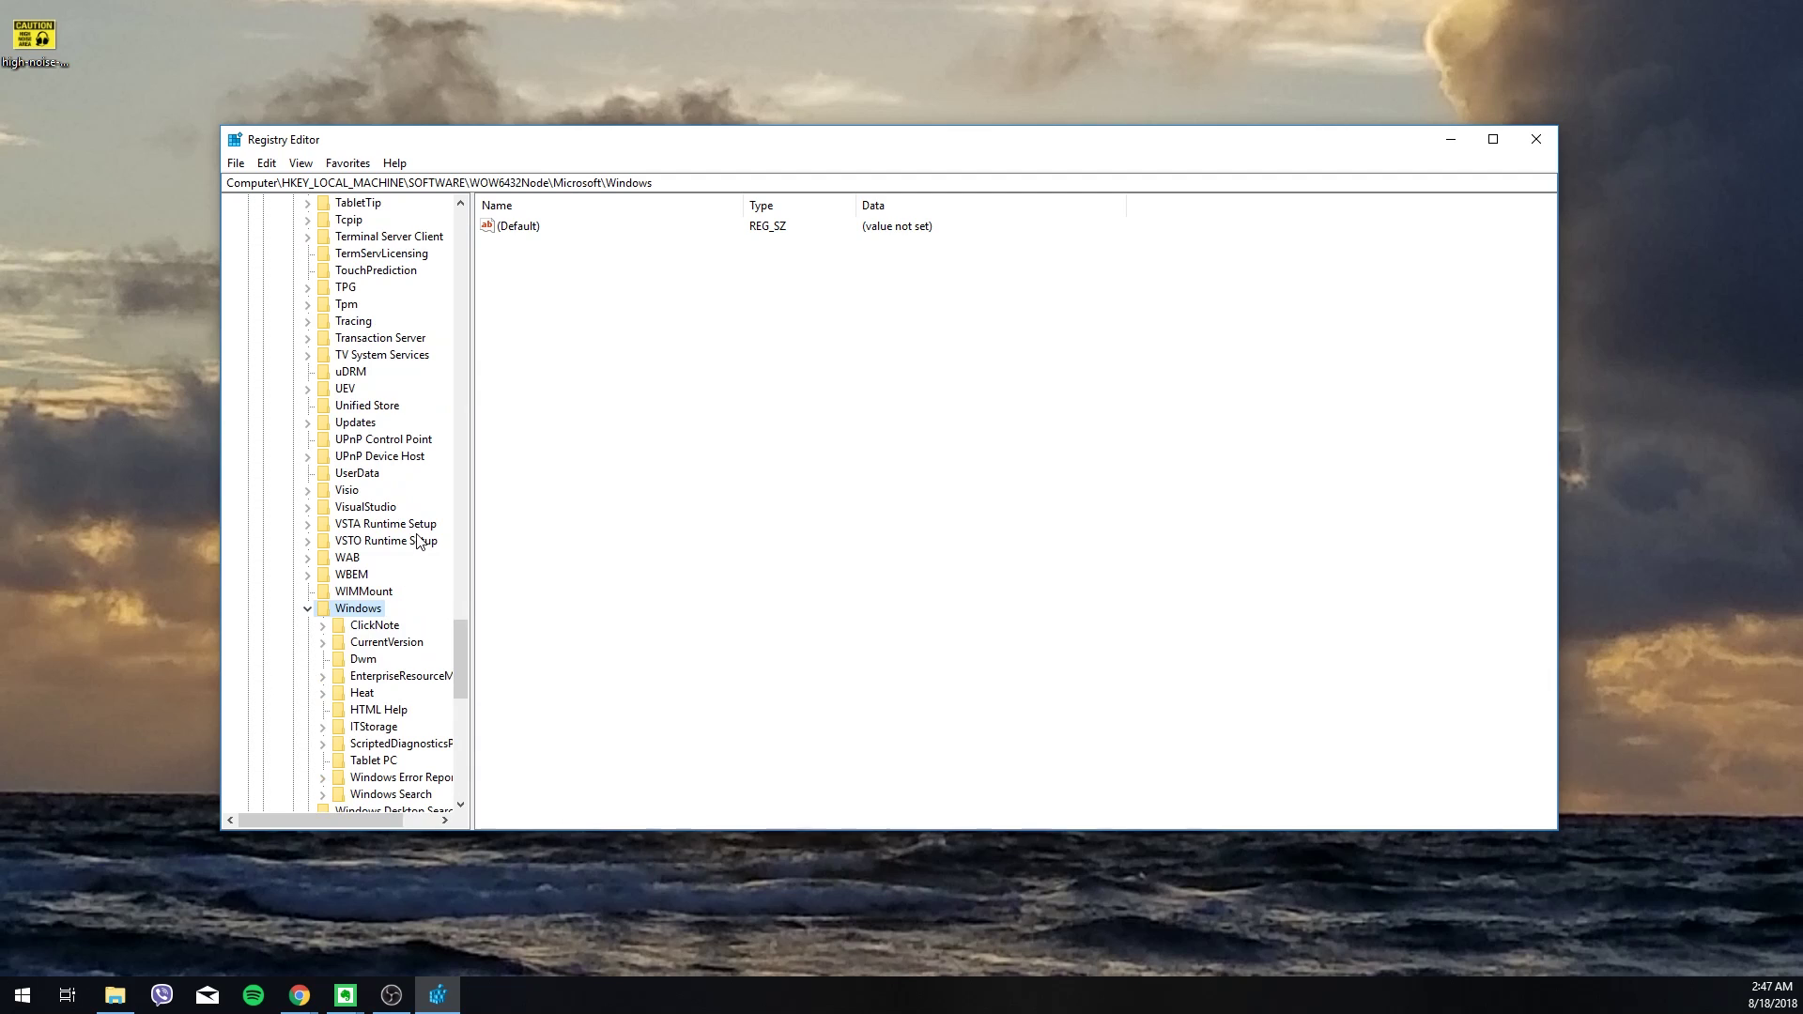
{"action": "scroll", "coordinate": [420, 545], "scroll_direction": "down", "scroll_amount": 1}
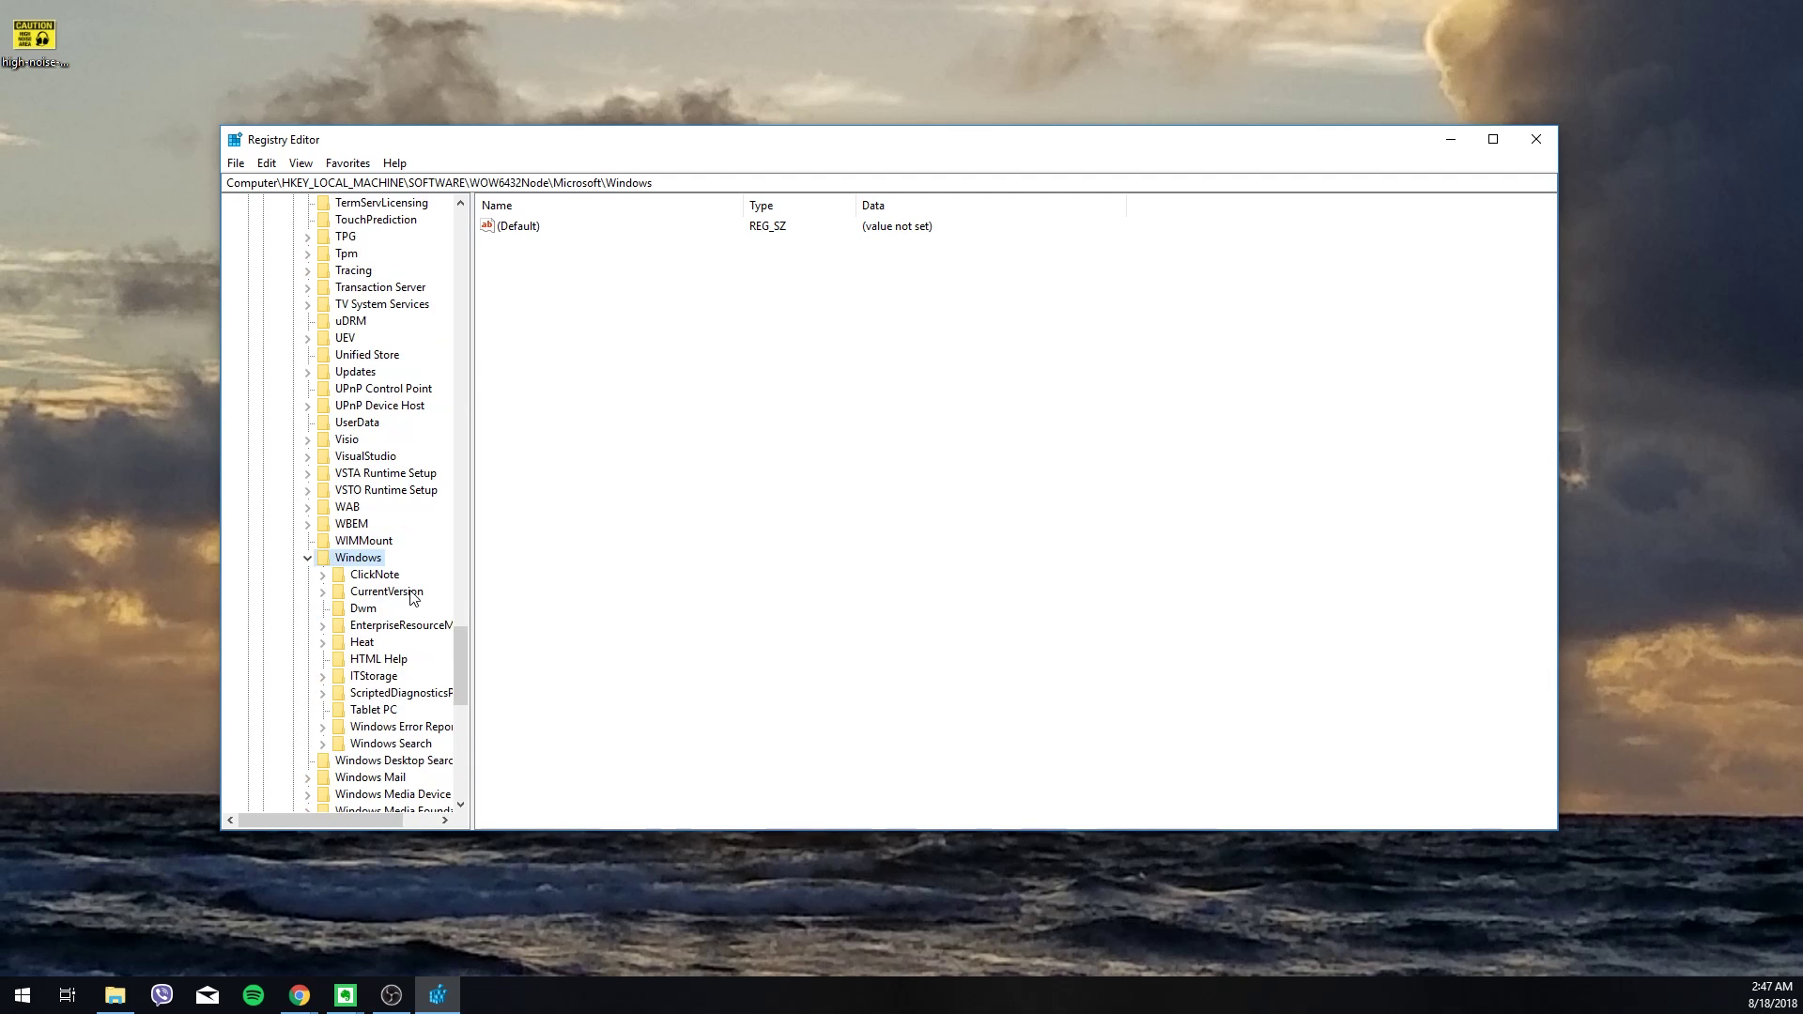
{"action": "left_click", "coordinate": [345, 594]}
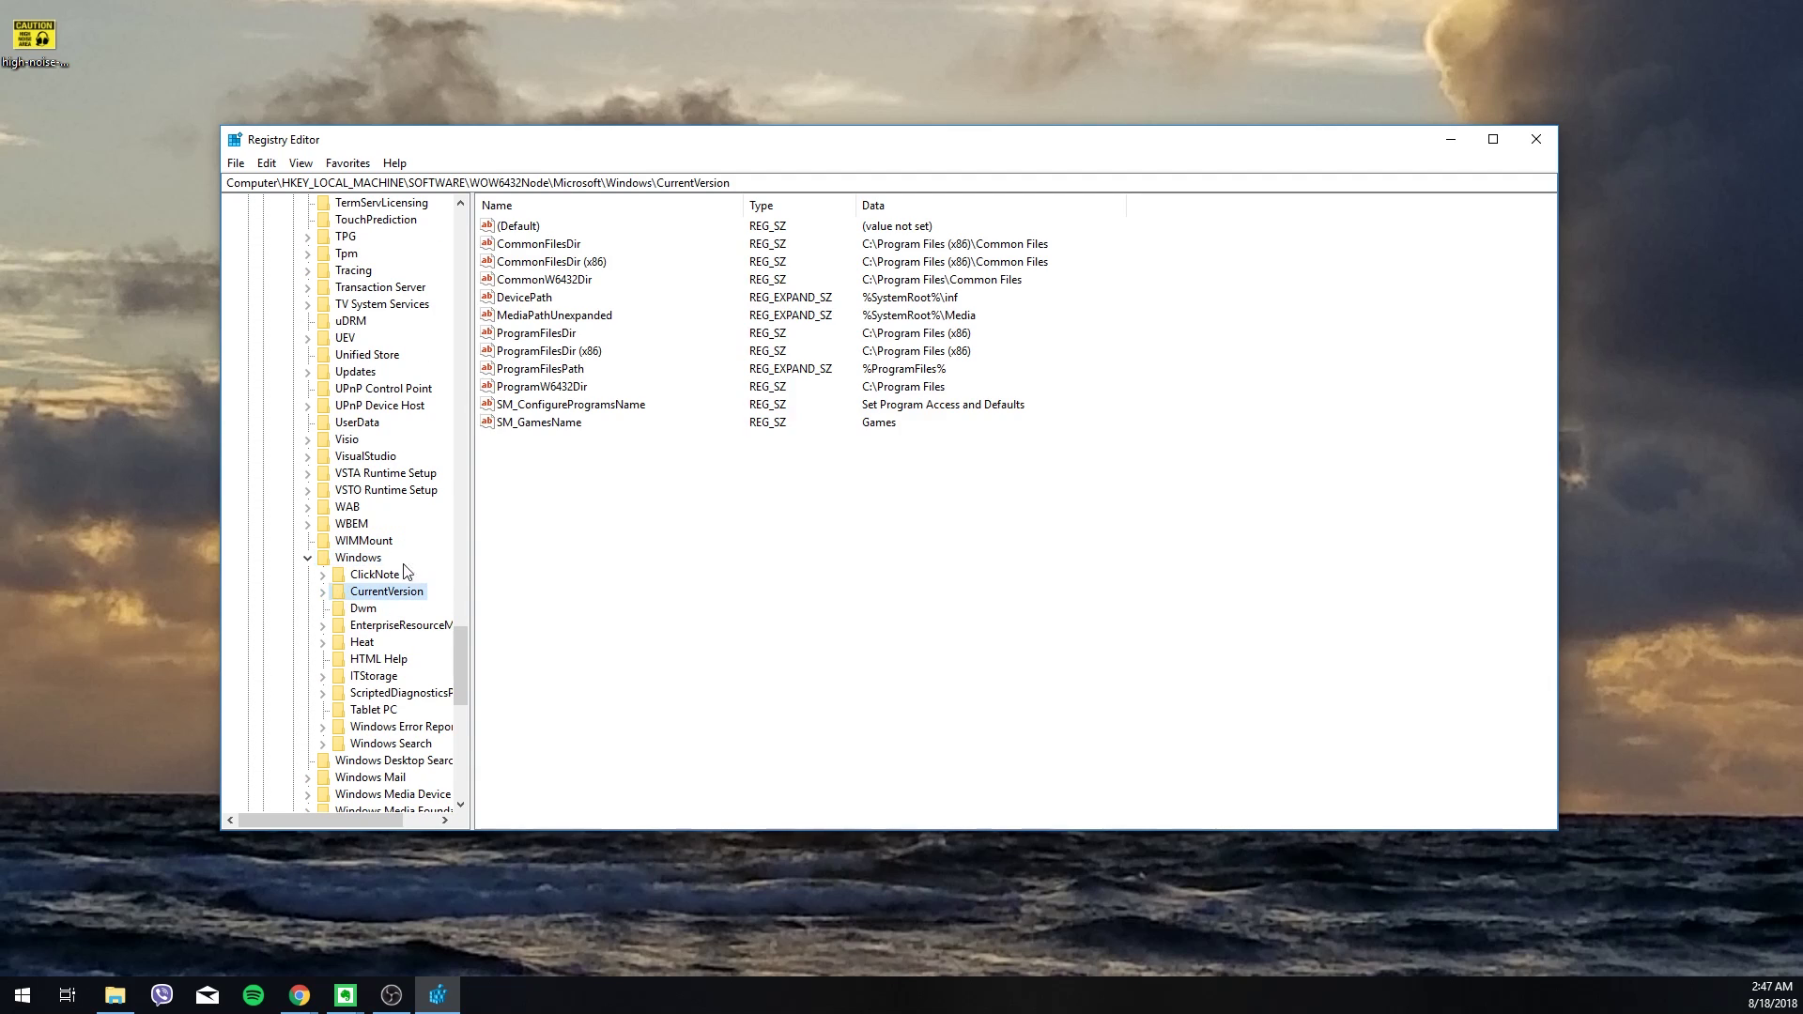
{"action": "left_click", "coordinate": [552, 282]}
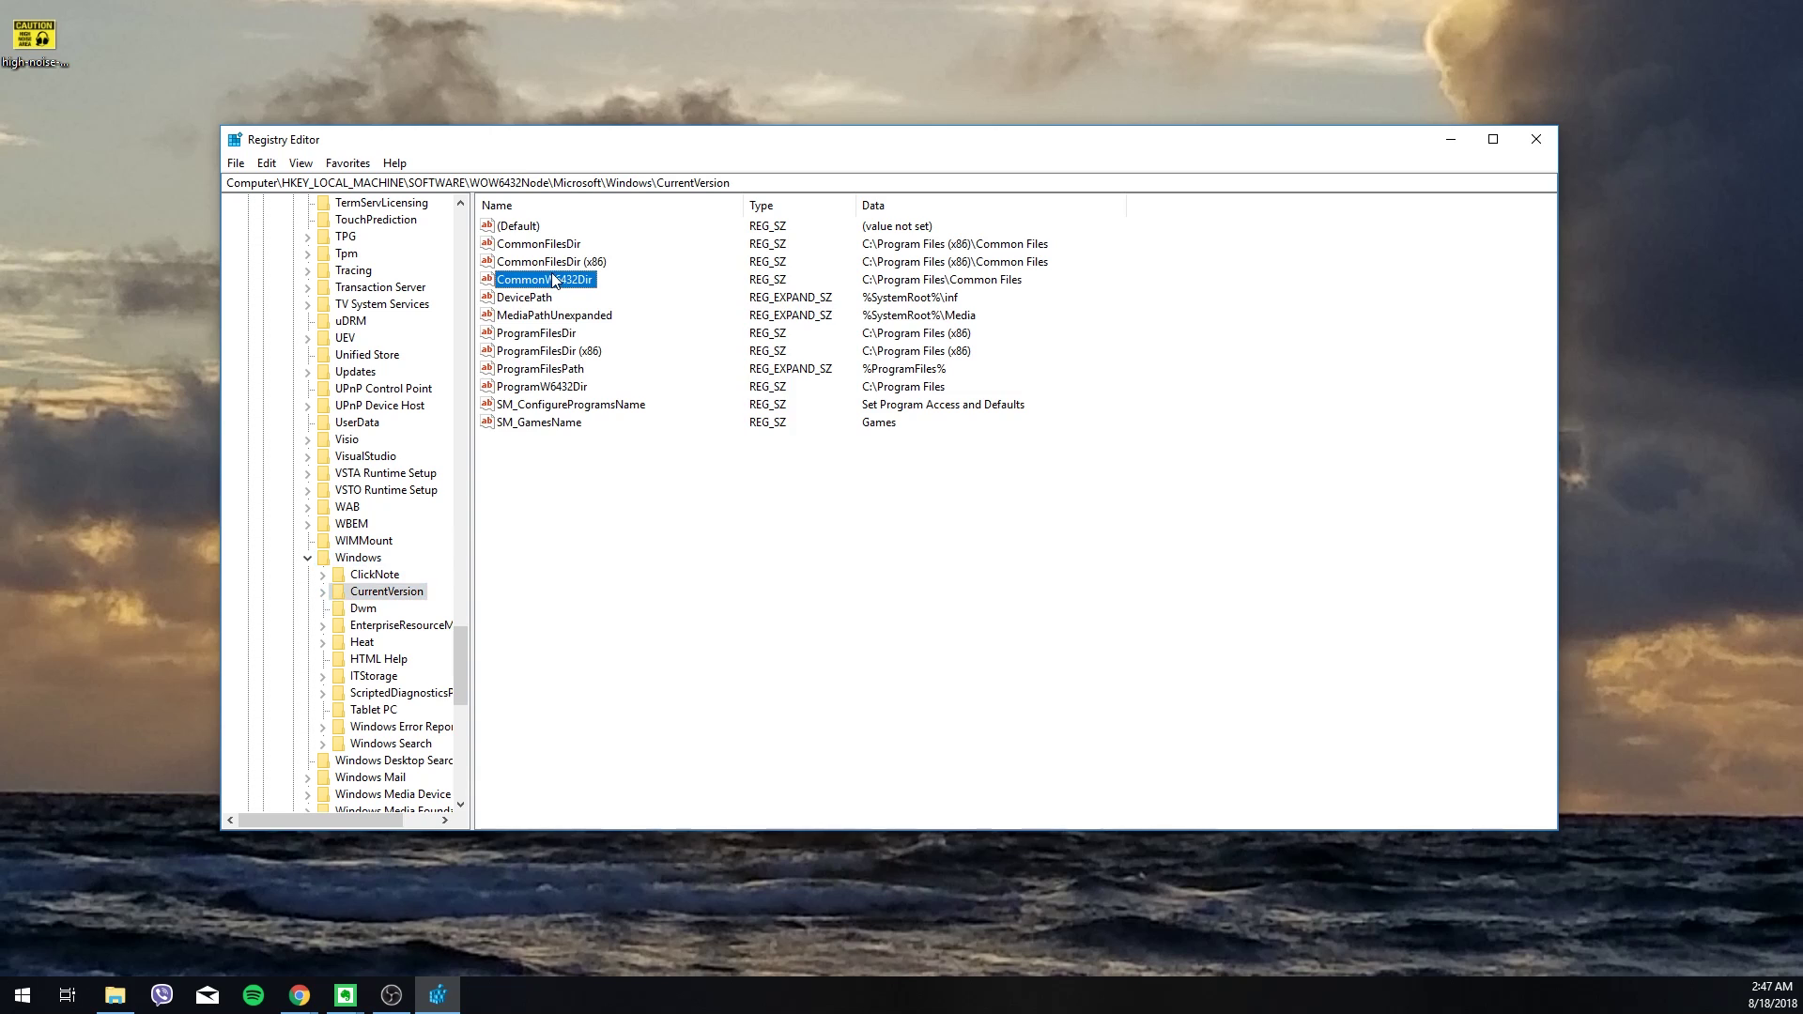
{"action": "right_click", "coordinate": [550, 280]}
{"action": "left_click", "coordinate": [599, 291]}
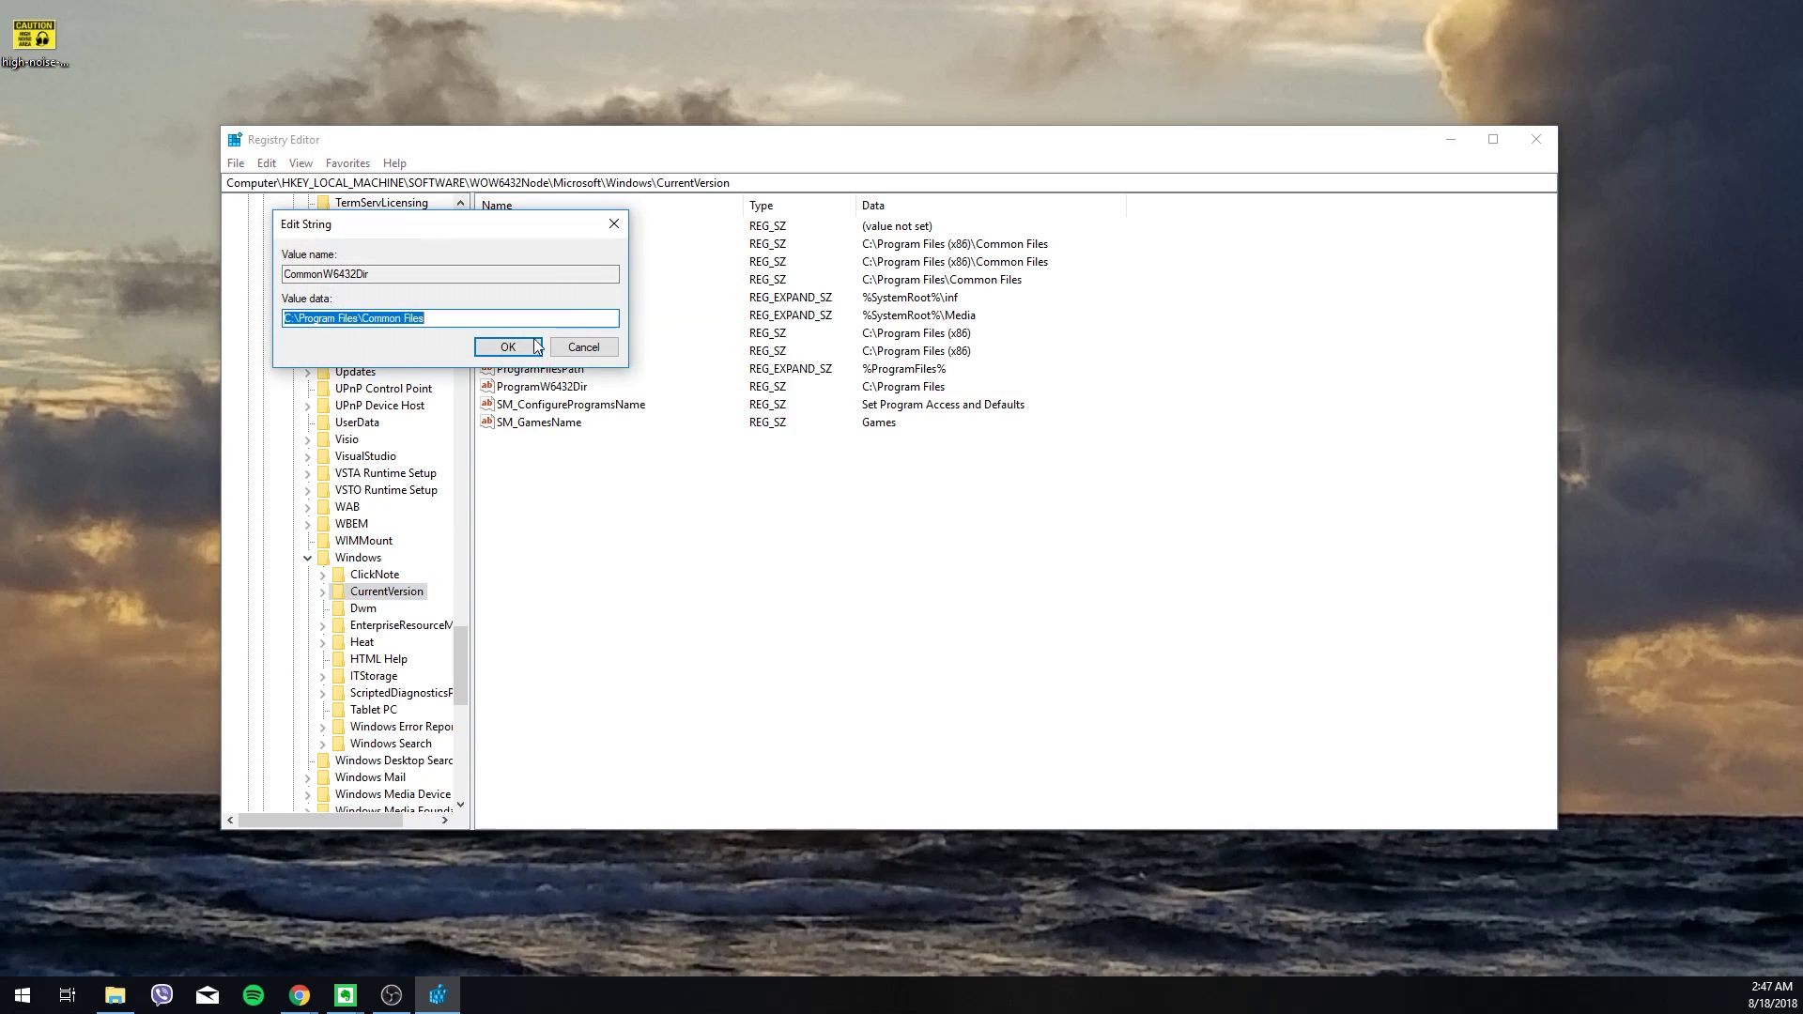
{"action": "left_click", "coordinate": [297, 319]}
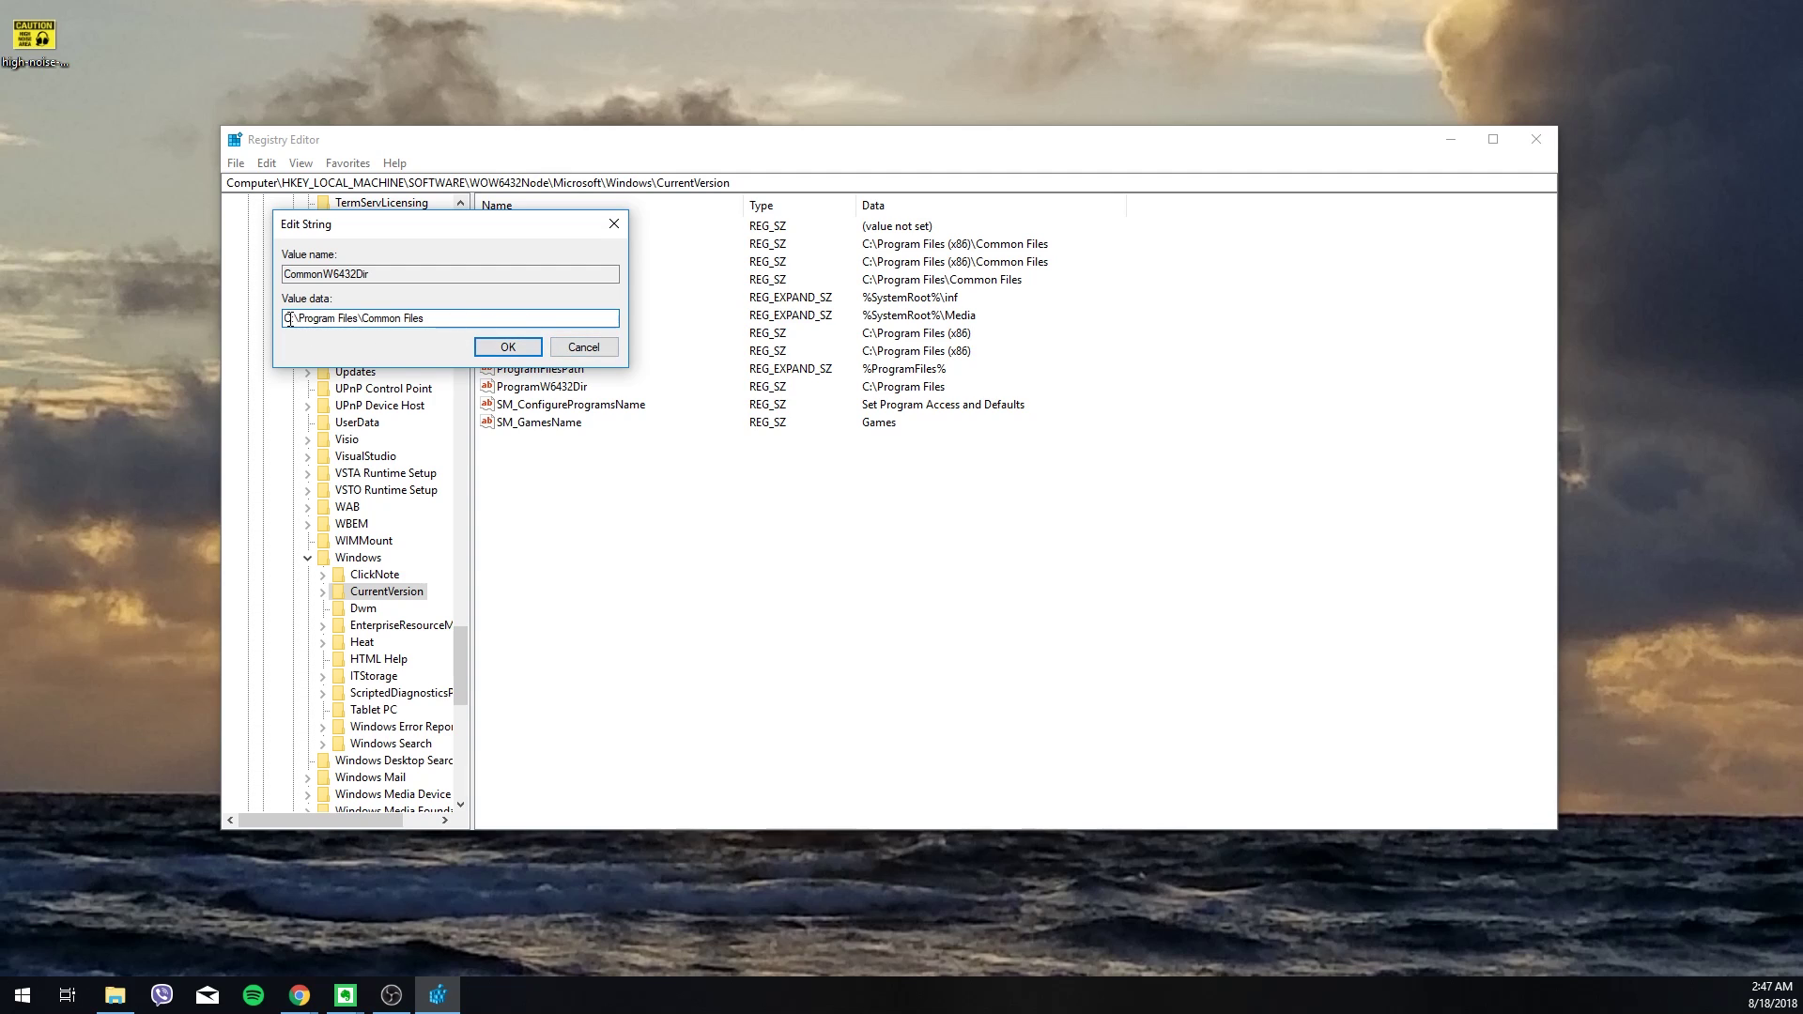
{"action": "left_click_drag", "start_coordinate": [284, 320], "coordinate": [292, 320]}
{"action": "left_click_drag", "start_coordinate": [293, 319], "coordinate": [284, 319]}
{"action": "left_click", "coordinate": [289, 323]}
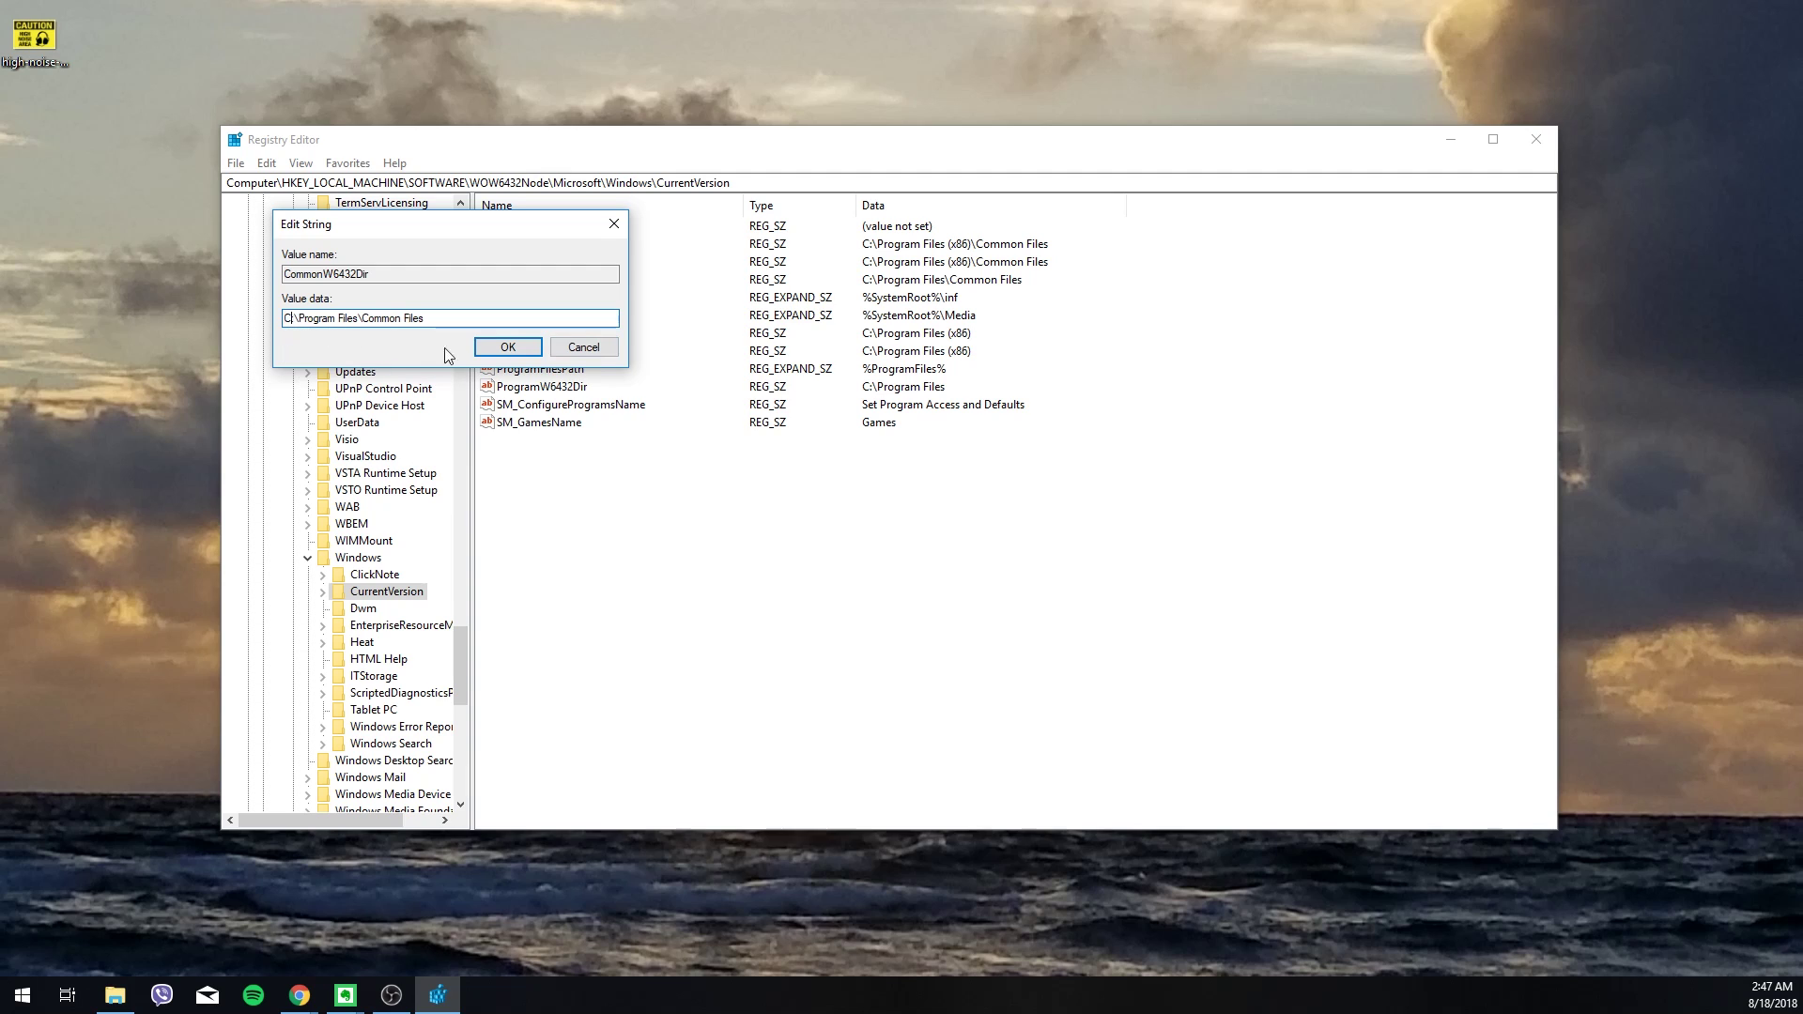
{"action": "left_click", "coordinate": [577, 350]}
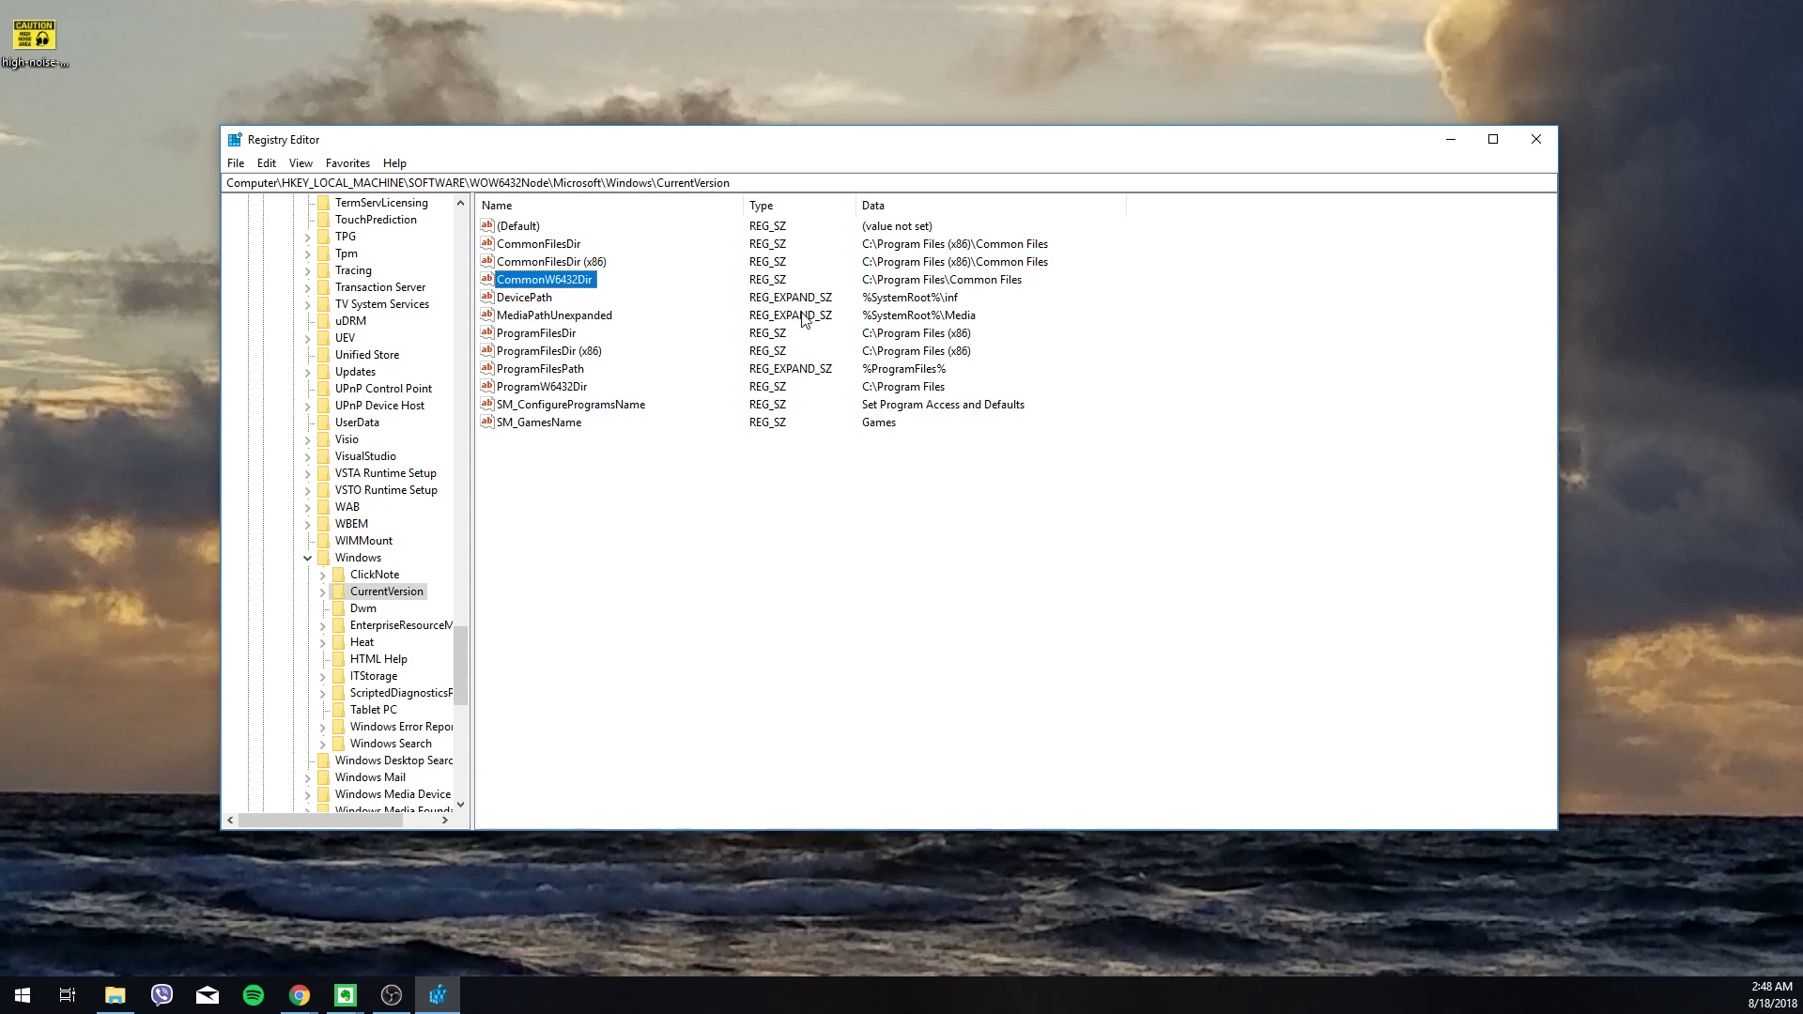
- Close the Registry Editor window, returning to the Apps (E:) Explorer view
{"action": "left_click", "coordinate": [1536, 150]}
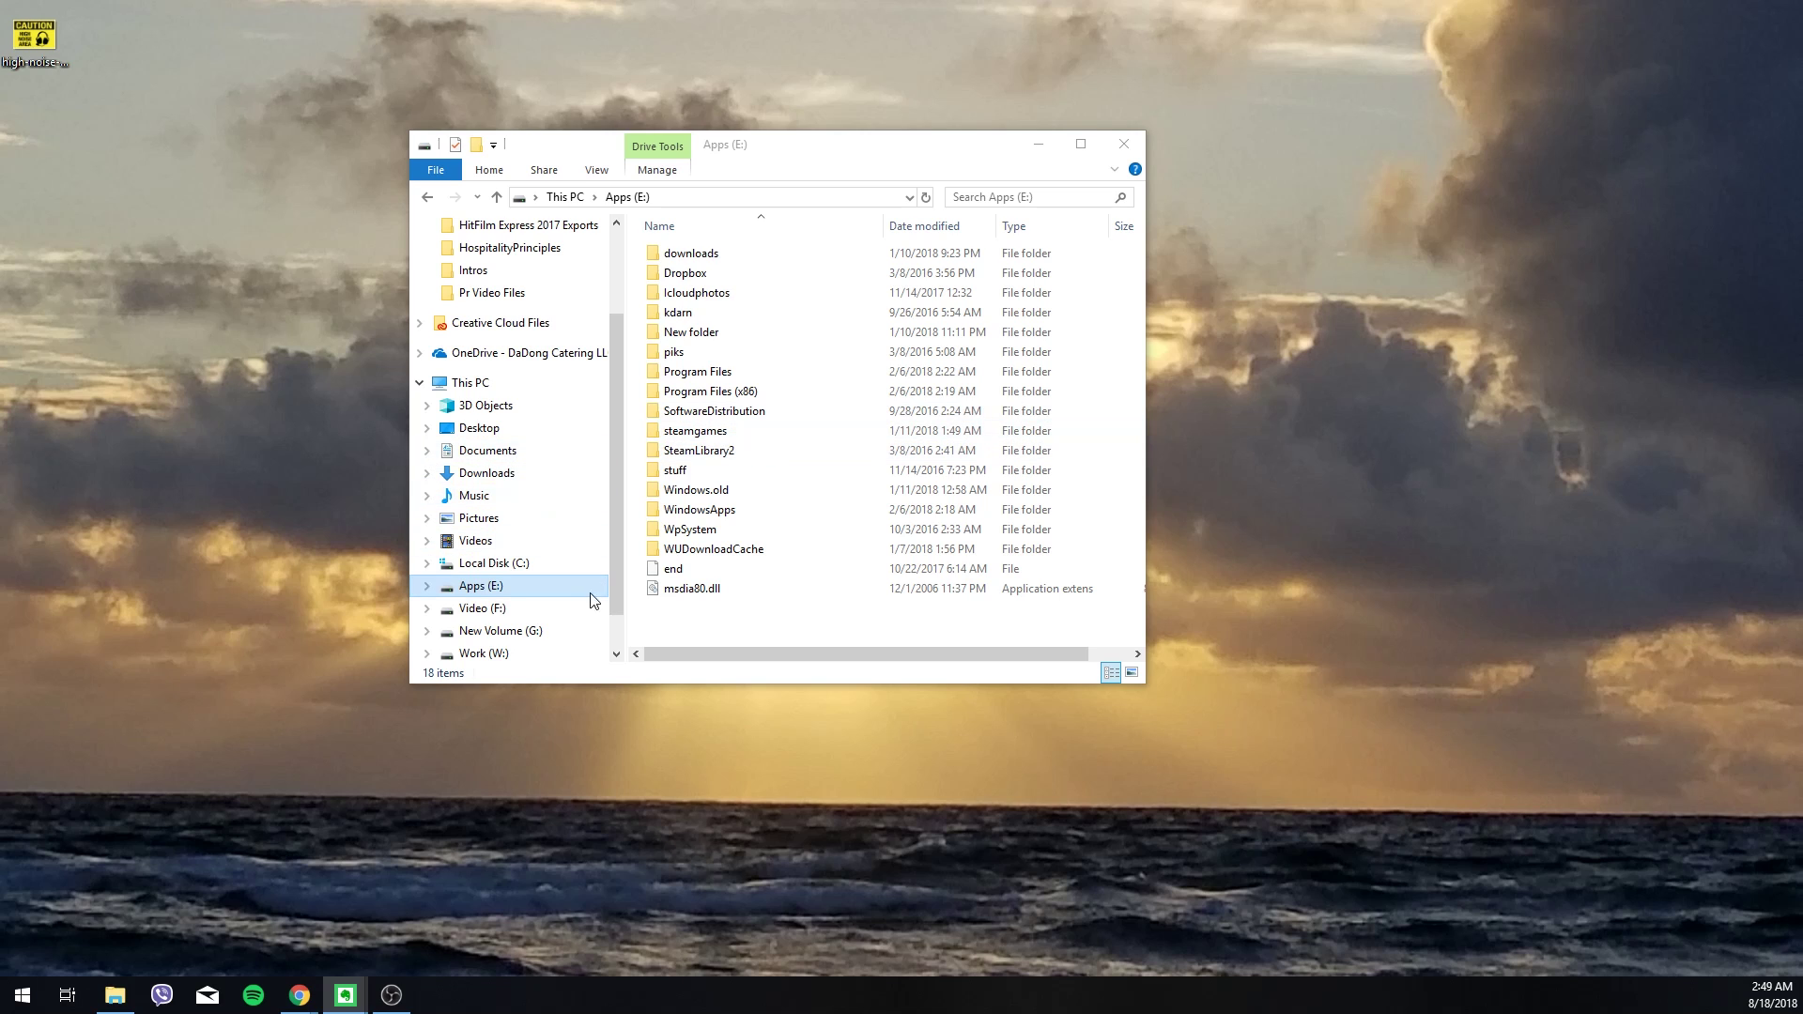
- Scroll the navigation pane and drag within the Apps (E:) Explorer window
{"action": "scroll", "coordinate": [571, 587], "scroll_direction": "up", "scroll_amount": 3}
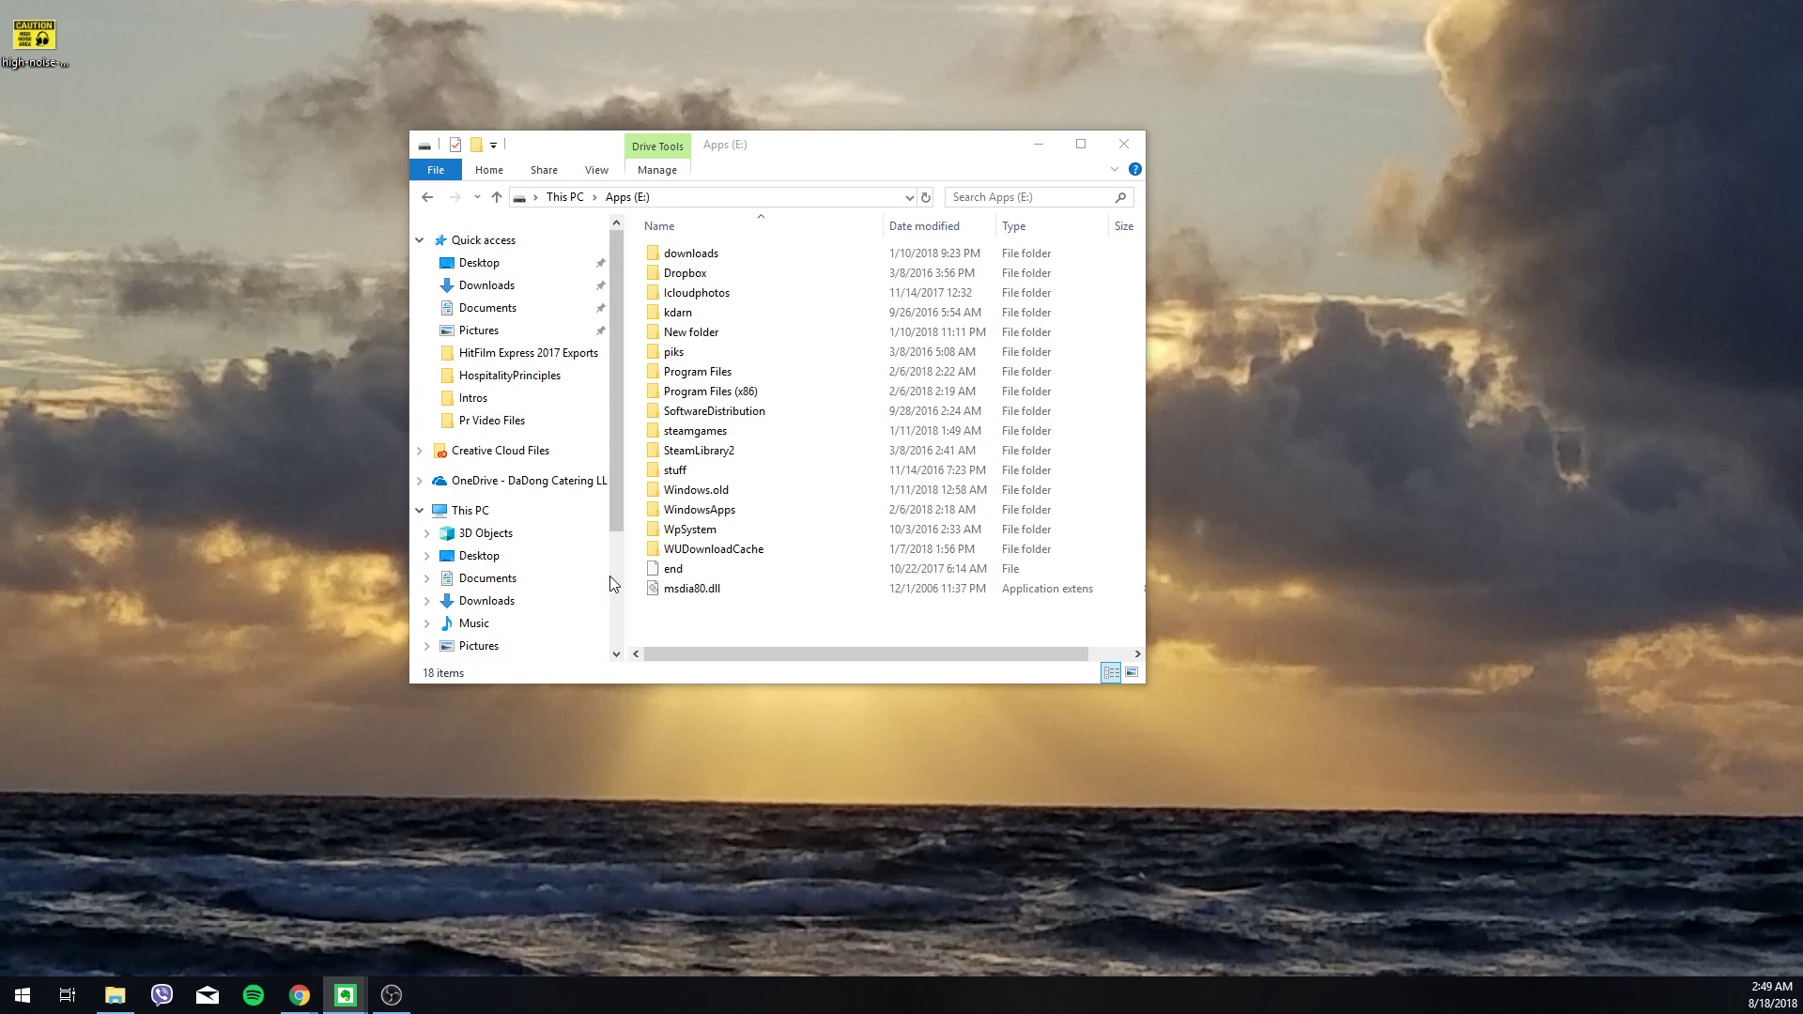
{"action": "scroll", "coordinate": [620, 460], "scroll_direction": "down", "scroll_amount": 4}
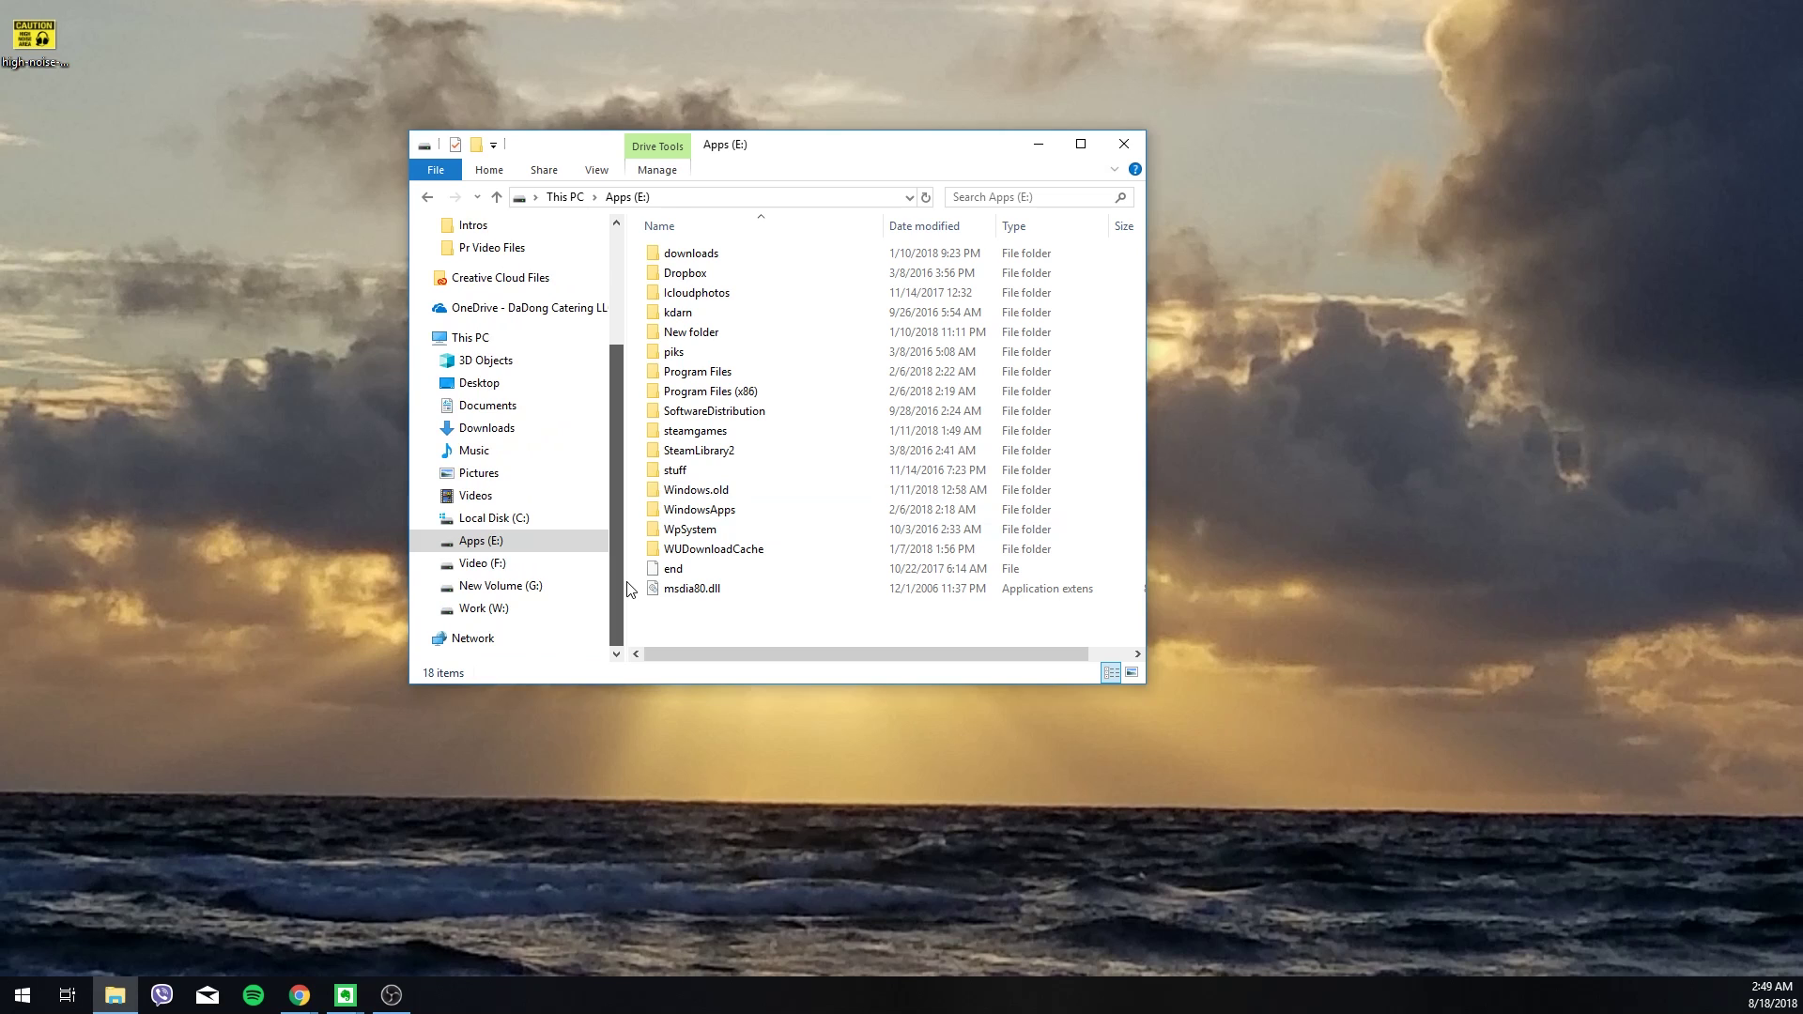
{"action": "left_click_drag", "start_coordinate": [627, 585], "coordinate": [638, 630]}
{"action": "left_click_drag", "start_coordinate": [764, 655], "coordinate": [710, 666]}
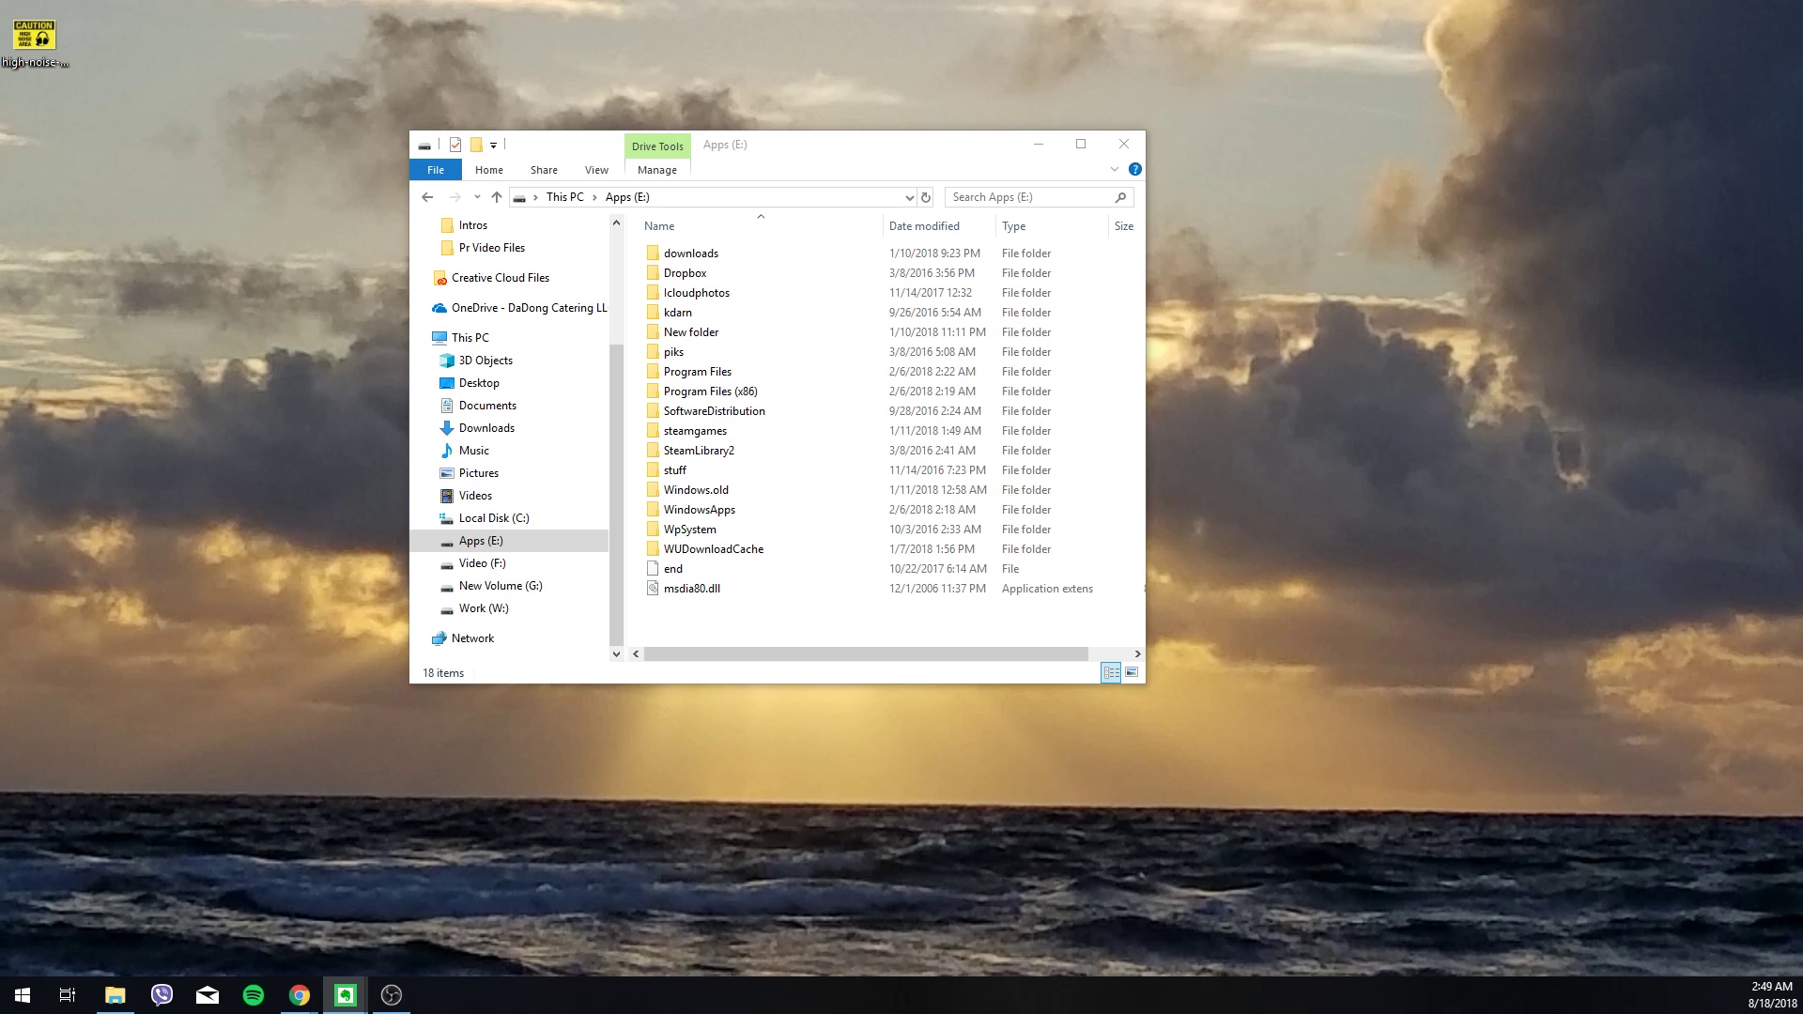
{"action": "left_click", "coordinate": [1123, 144]}
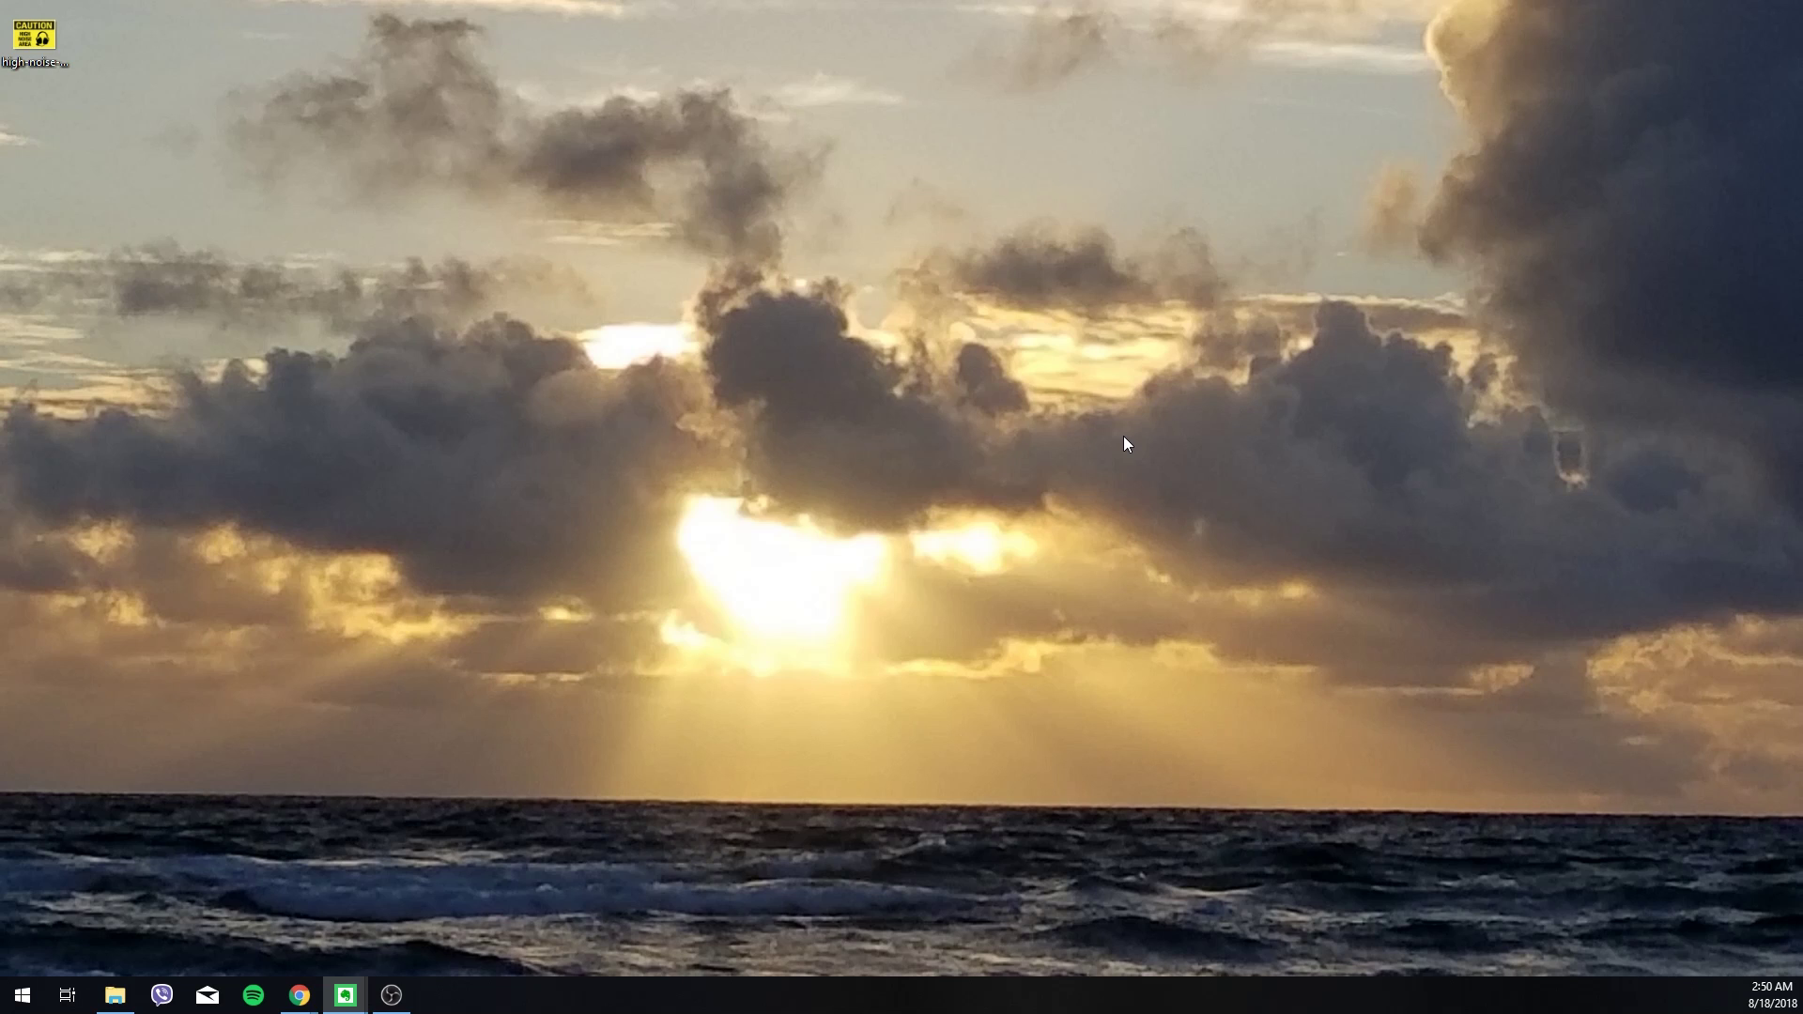